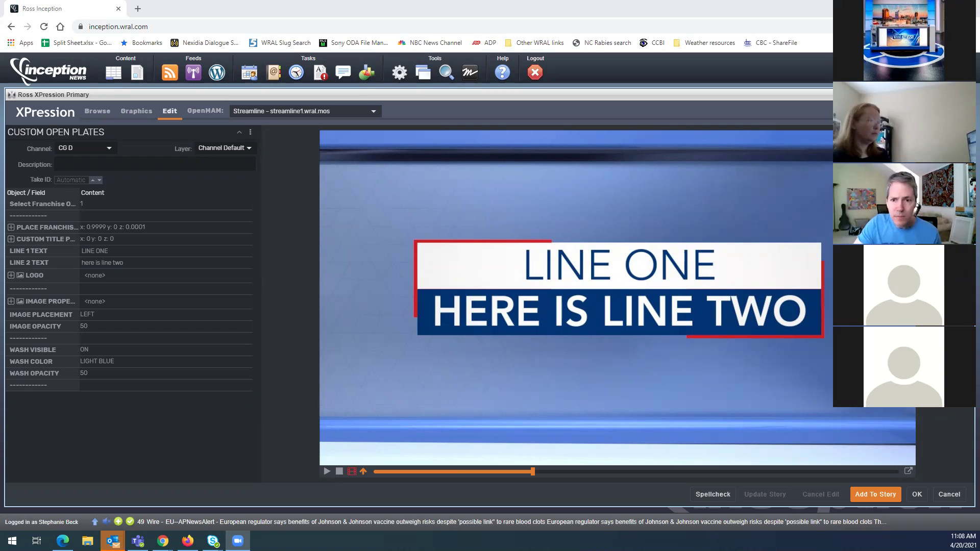
Set the plate lines to 'WRAL INVESTIGATES' and 'Pink on Tuesdays', then pre-load all preview frames
left_click(128, 254)
type("WRAL INVESTIGATES")
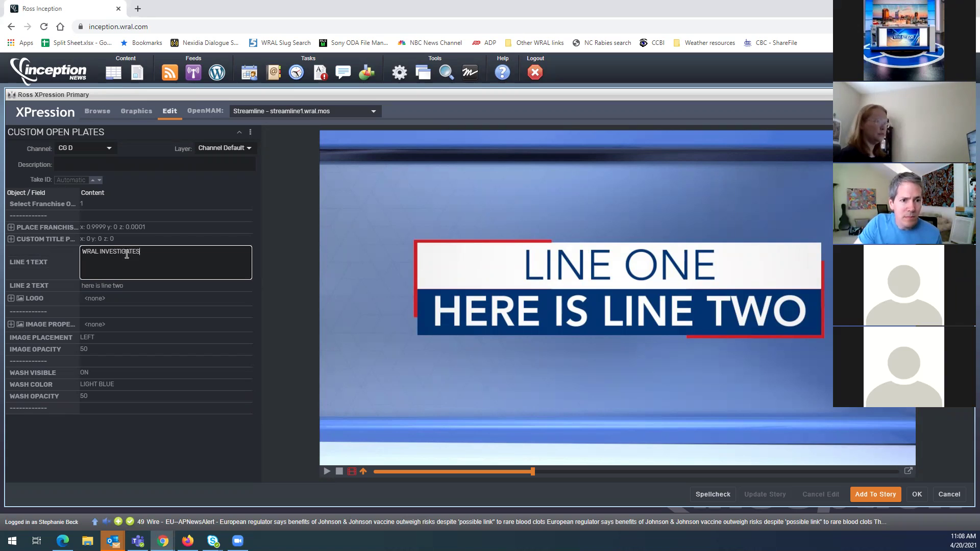
key("Tab")
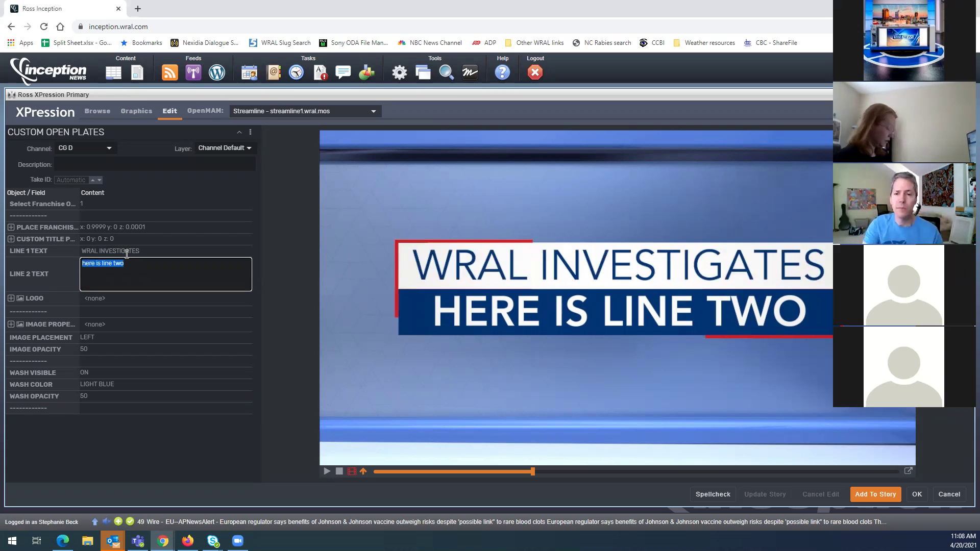
type("P")
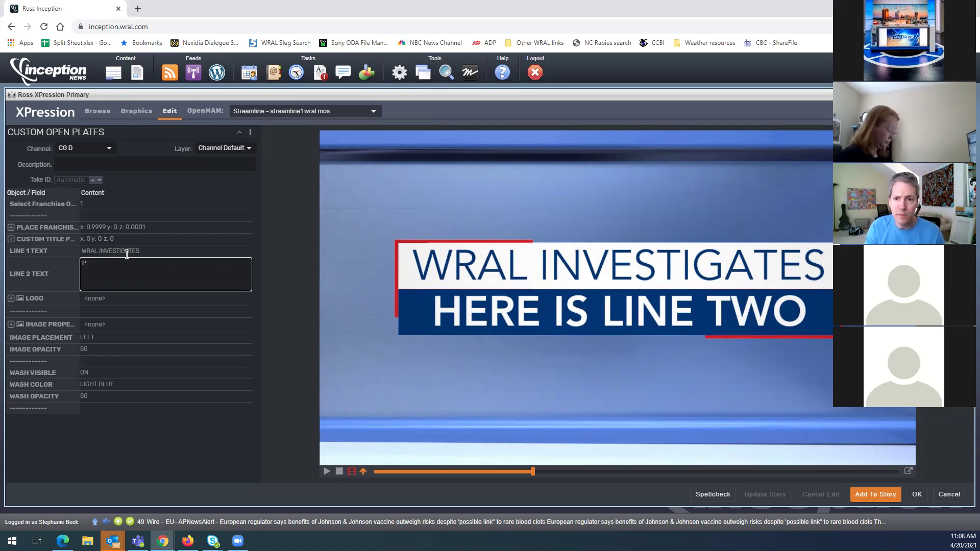
type("ink on Tuesdays")
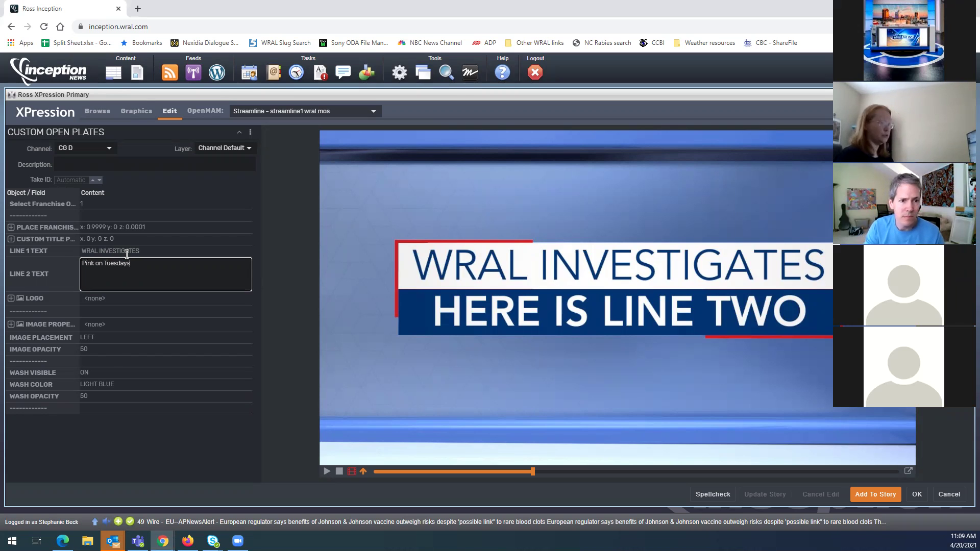
key("Tab")
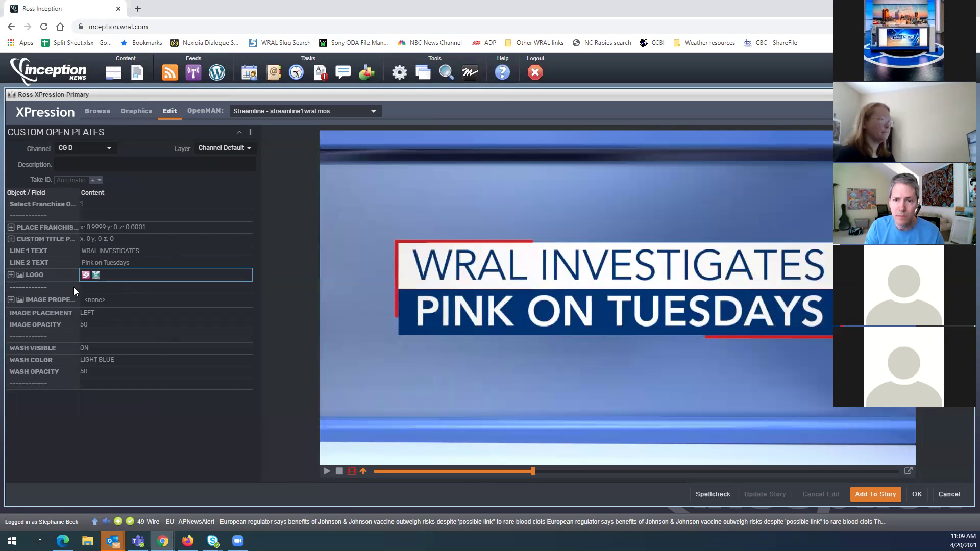
left_click(352, 472)
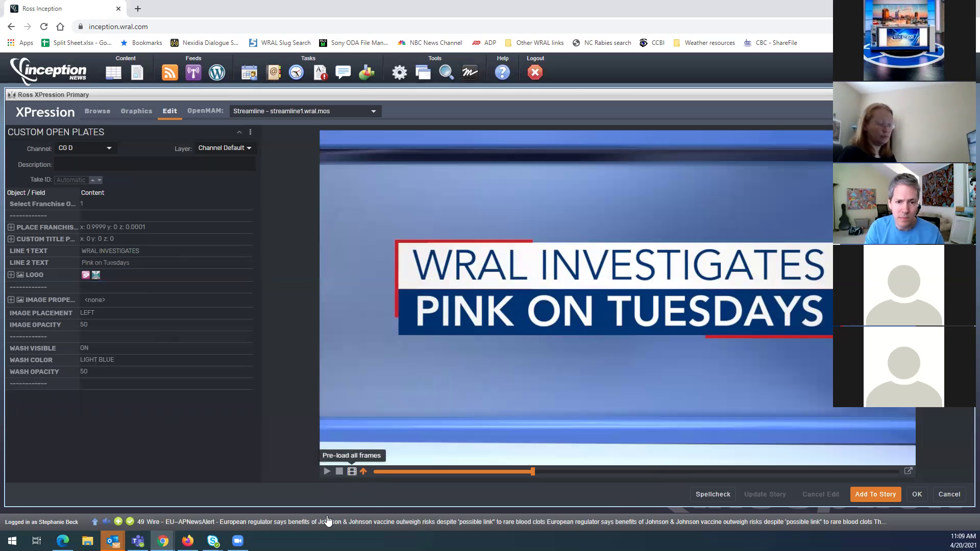
Scrub the preview back to the start and step through the open plate animation frames
left_click_drag(529, 477, 364, 480)
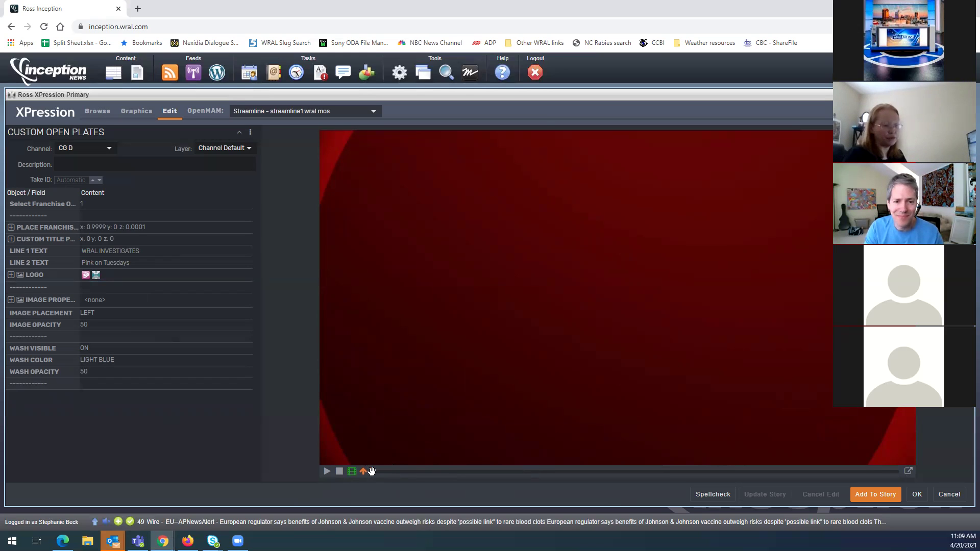
left_click_drag(374, 473, 373, 473)
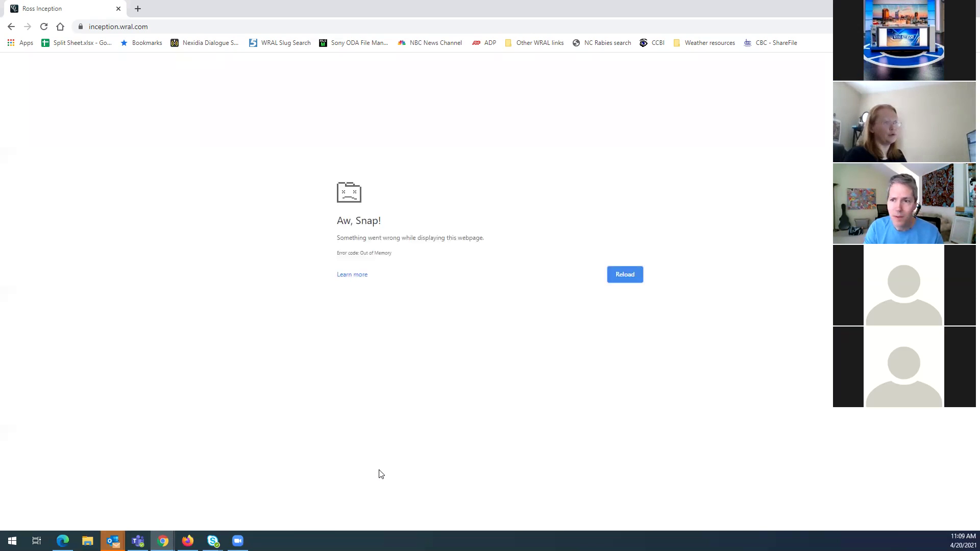
Reload the crashed inception.wral.com page from the address bar
left_click(155, 27)
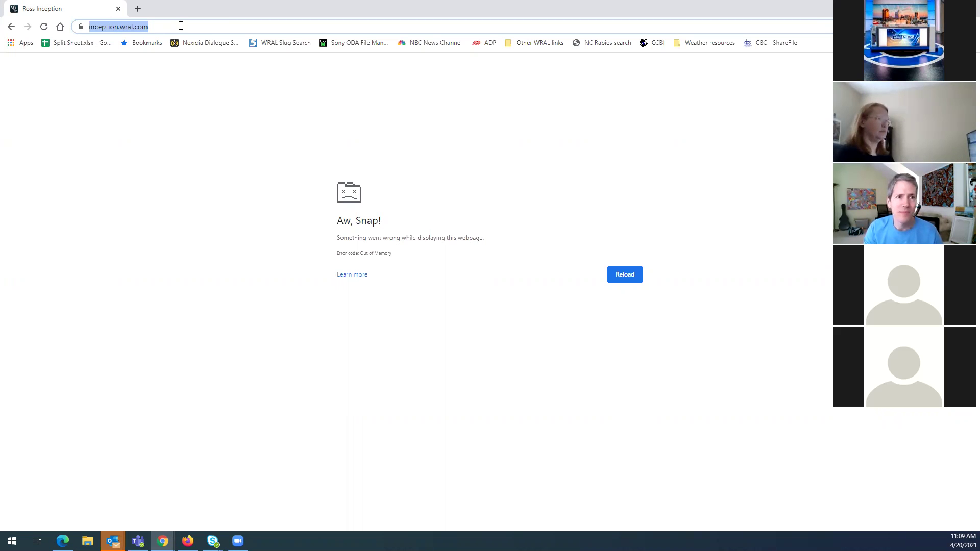
key("Return")
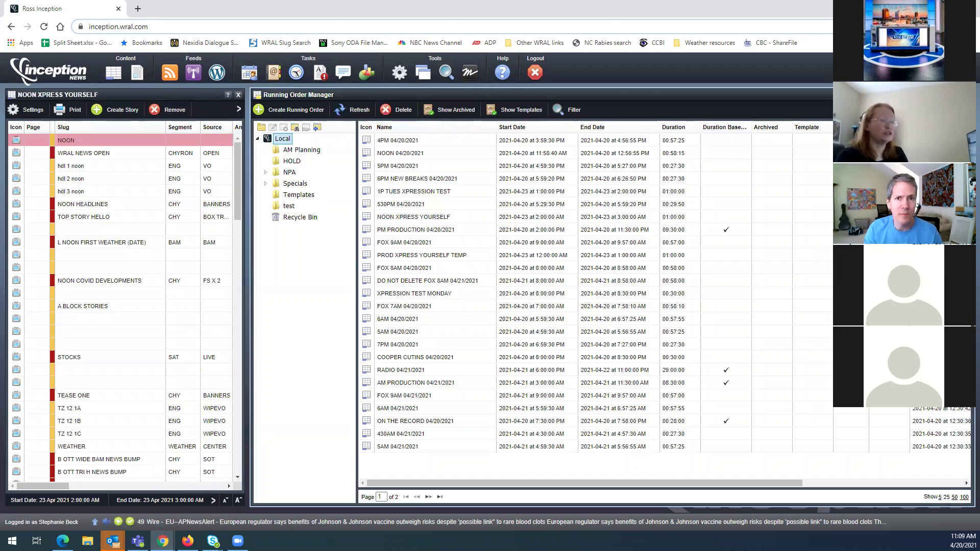
Open the XPression graphics library and search it for 'open'
right_click(484, 228)
left_click(498, 260)
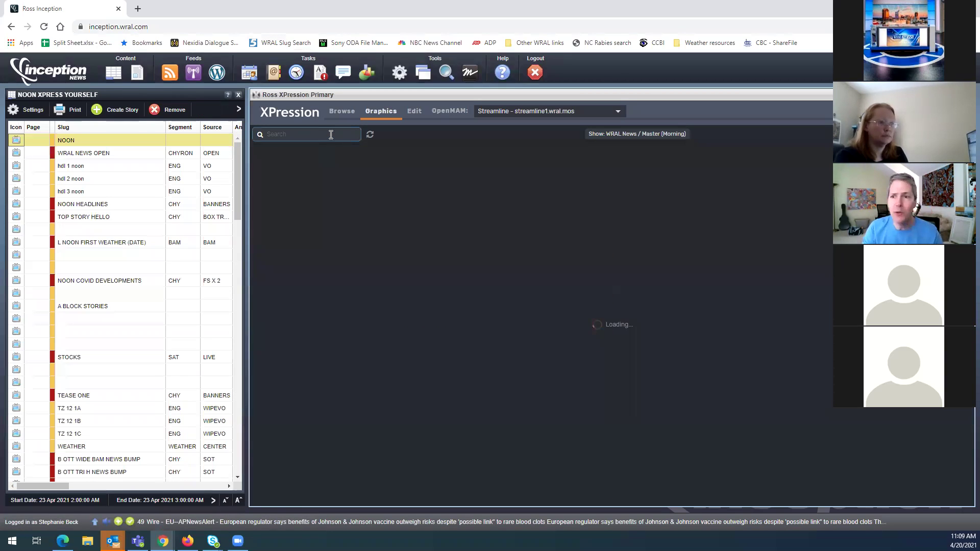
left_click(331, 135)
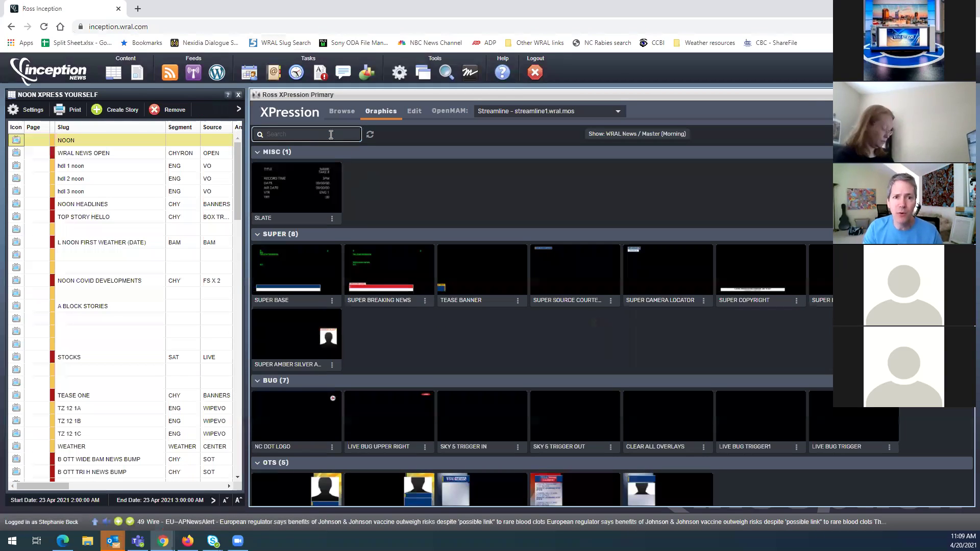
type("open")
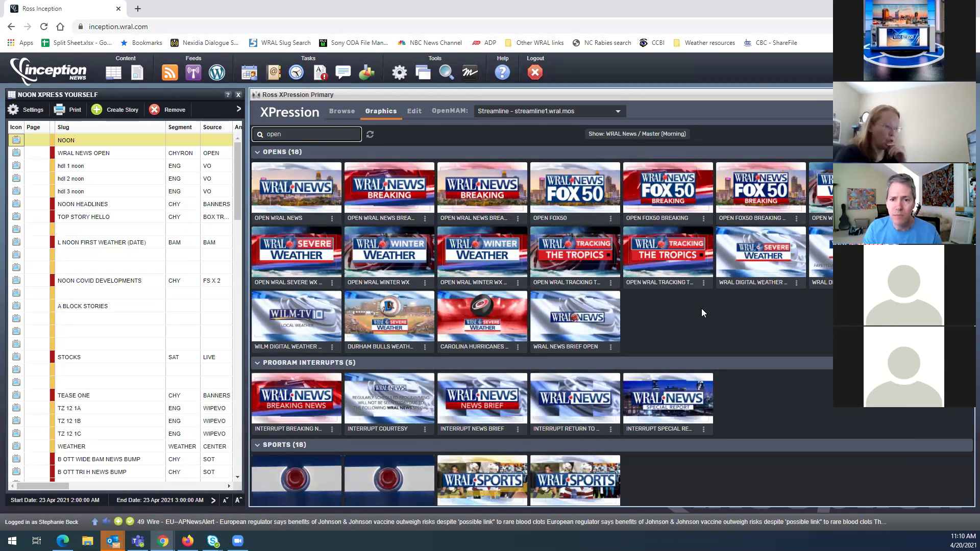
scroll(706, 312, "down", 1)
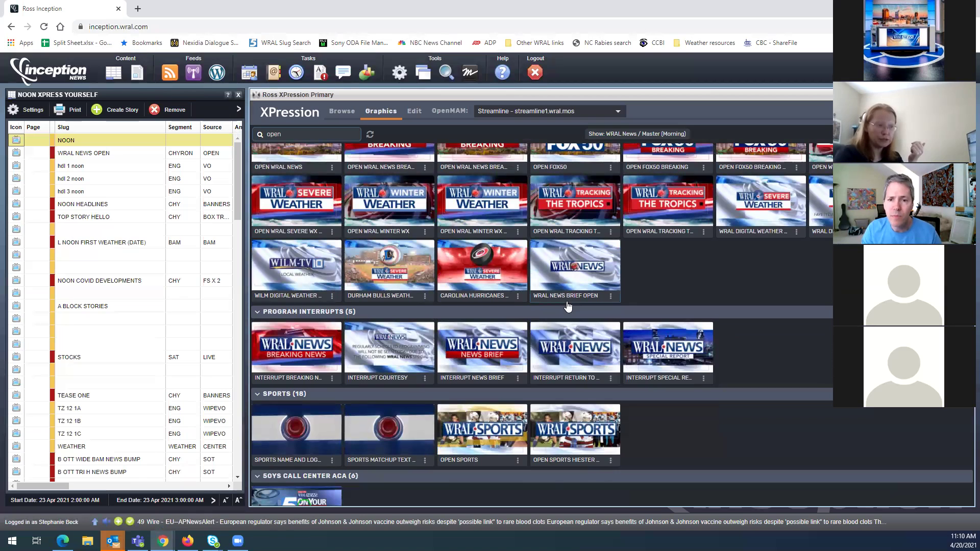
scroll(747, 415, "down", 3)
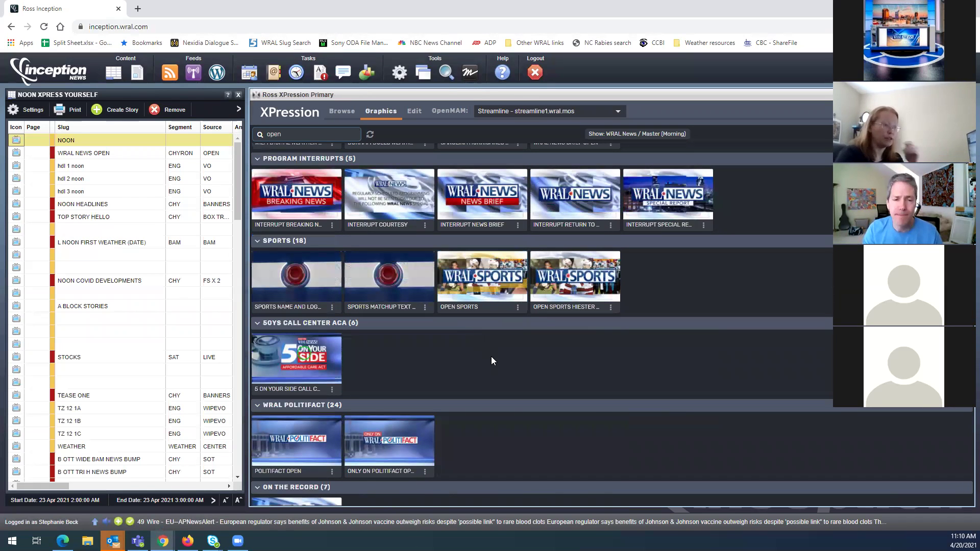
scroll(499, 357, "down", 1)
scroll(499, 367, "down", 2)
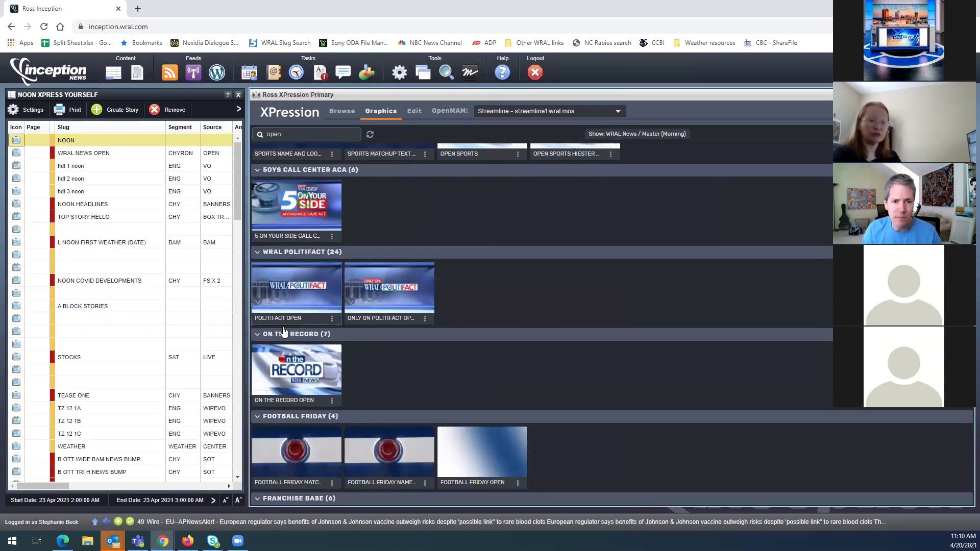
scroll(564, 330, "down", 4)
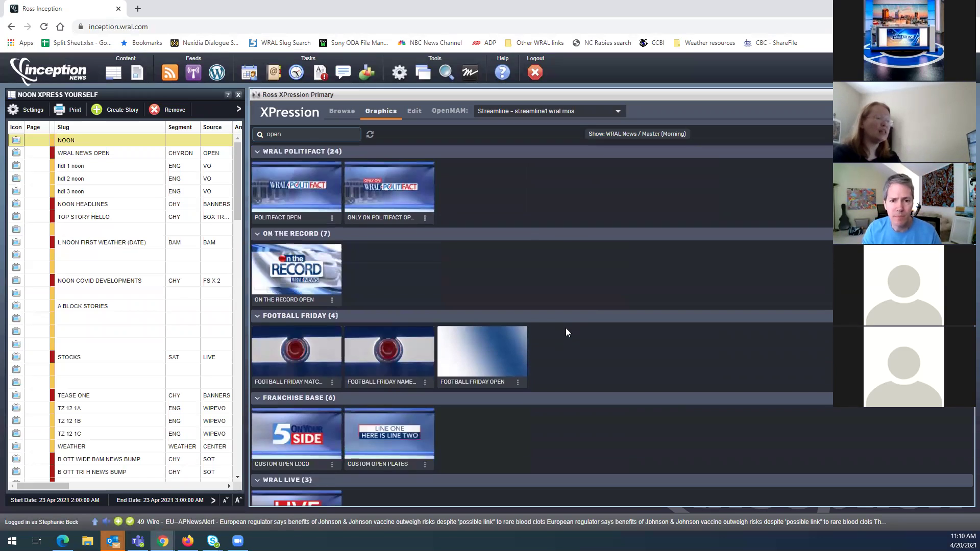
scroll(566, 330, "down", 5)
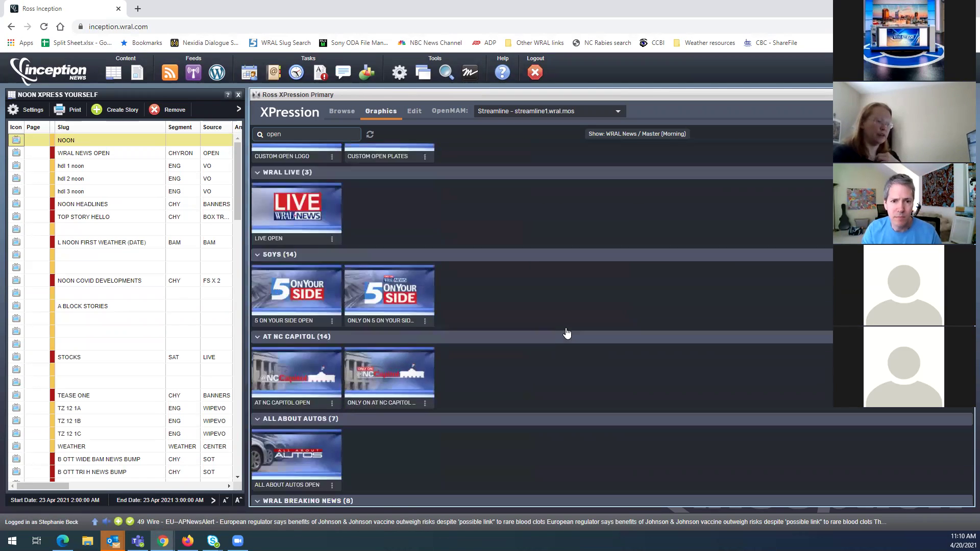
scroll(567, 339, "down", 9)
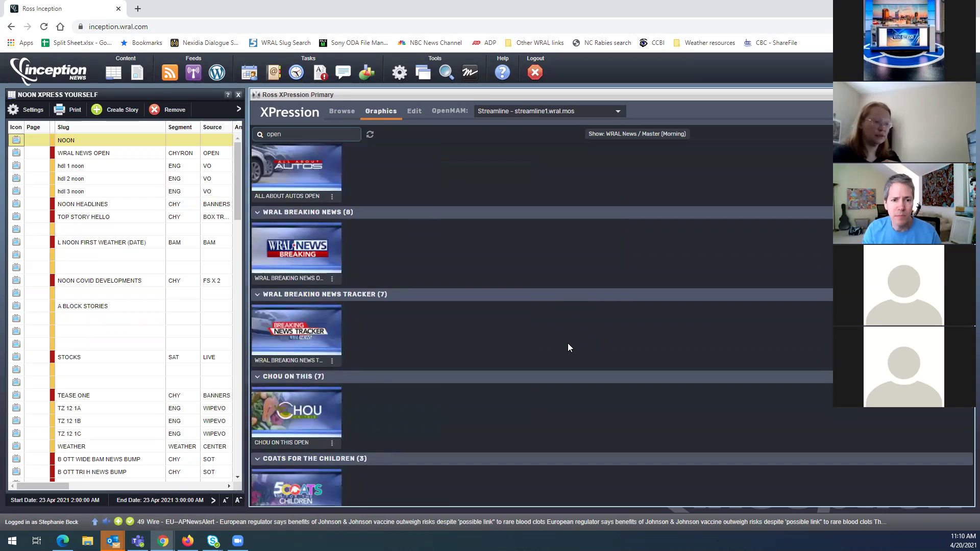
scroll(568, 344, "down", 1)
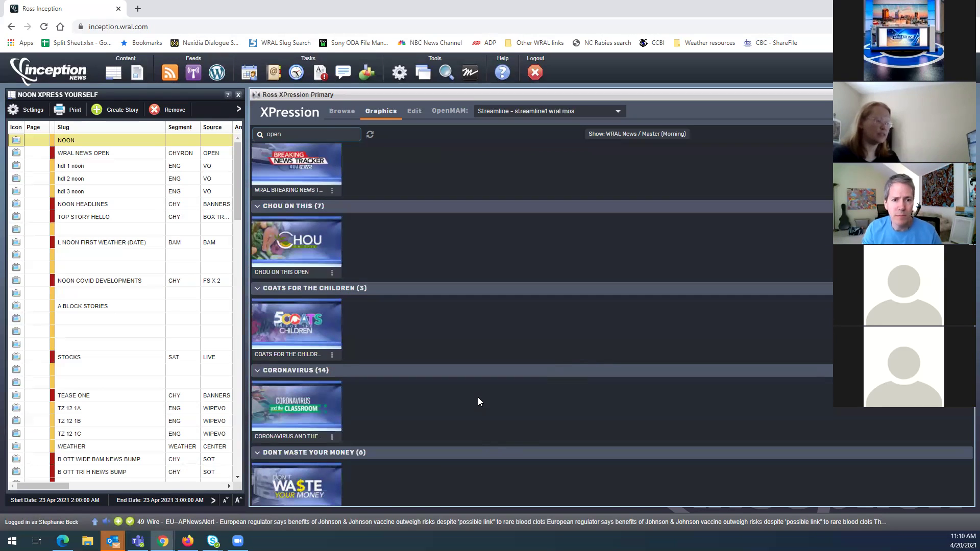
scroll(477, 397, "down", 1)
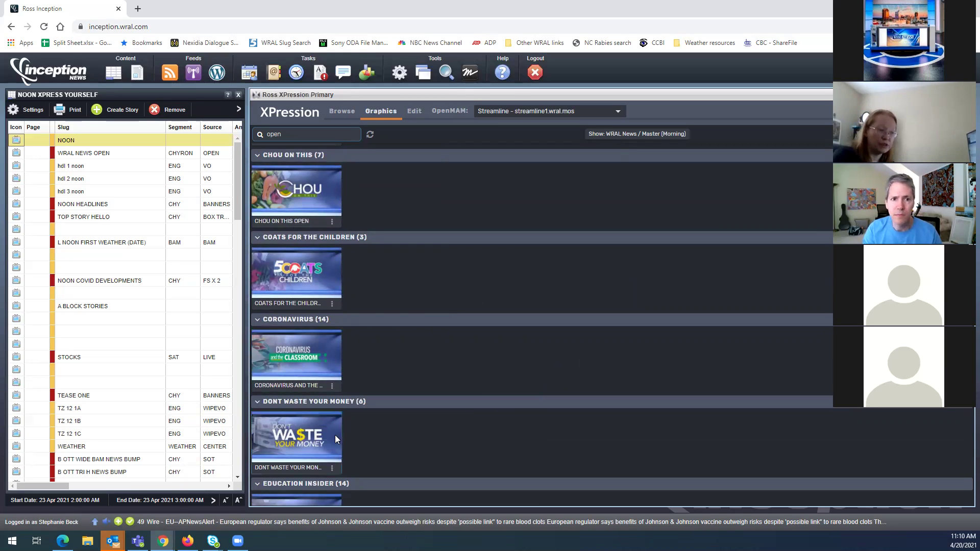
scroll(463, 331, "down", 1)
scroll(462, 335, "down", 5)
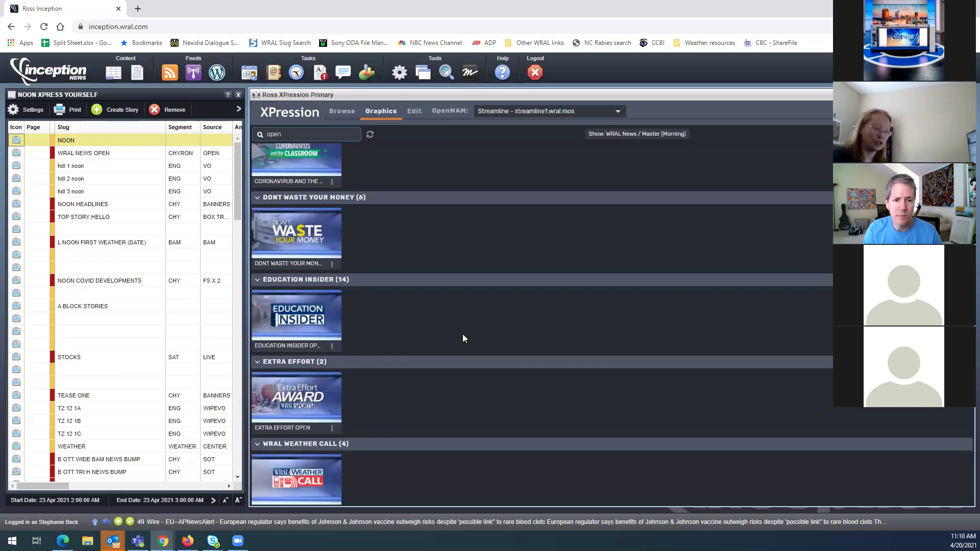
scroll(462, 338, "down", 2)
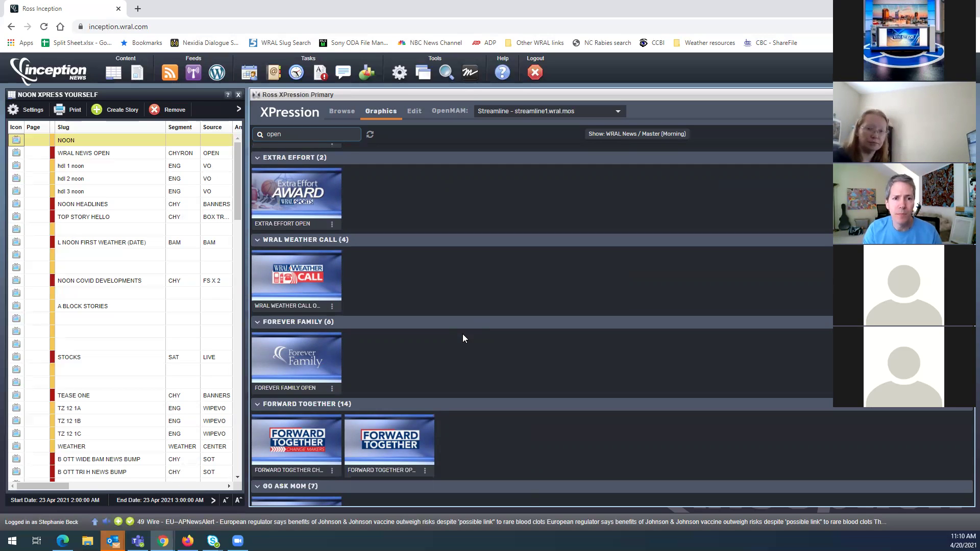
scroll(459, 339, "down", 5)
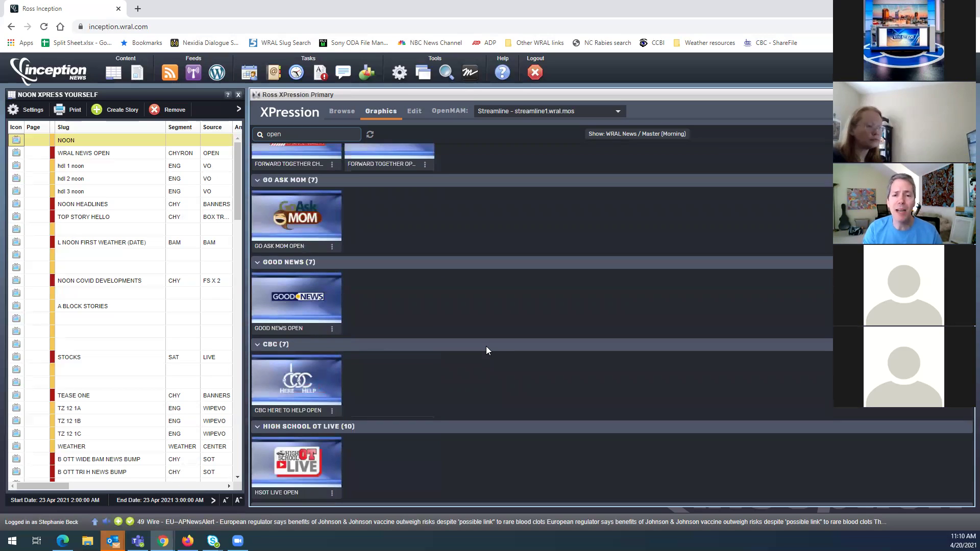
scroll(490, 354, "down", 5)
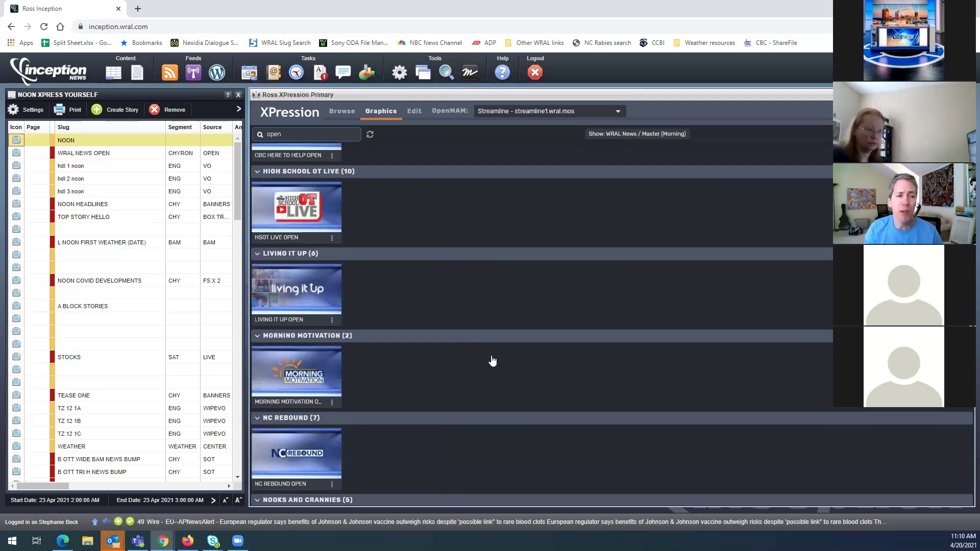
scroll(493, 361, "down", 4)
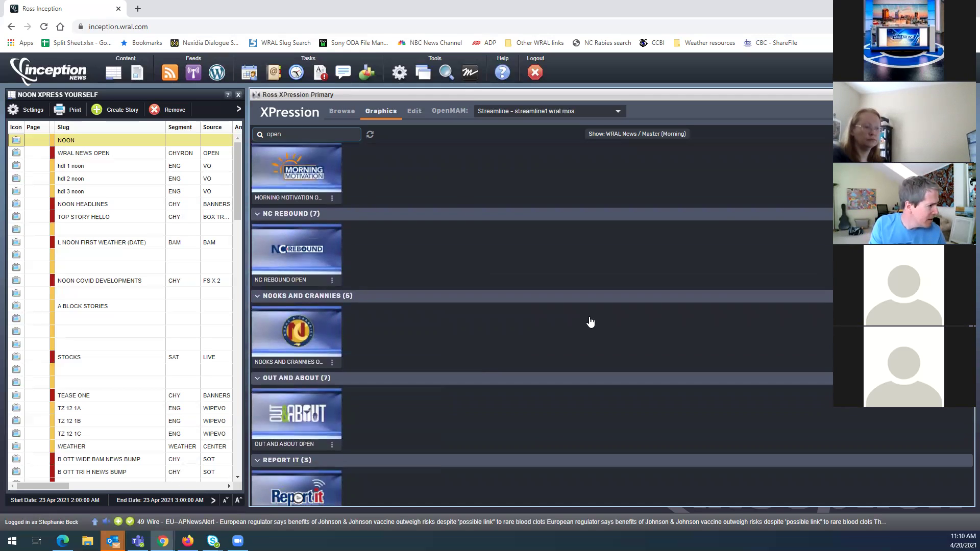
scroll(740, 303, "down", 5)
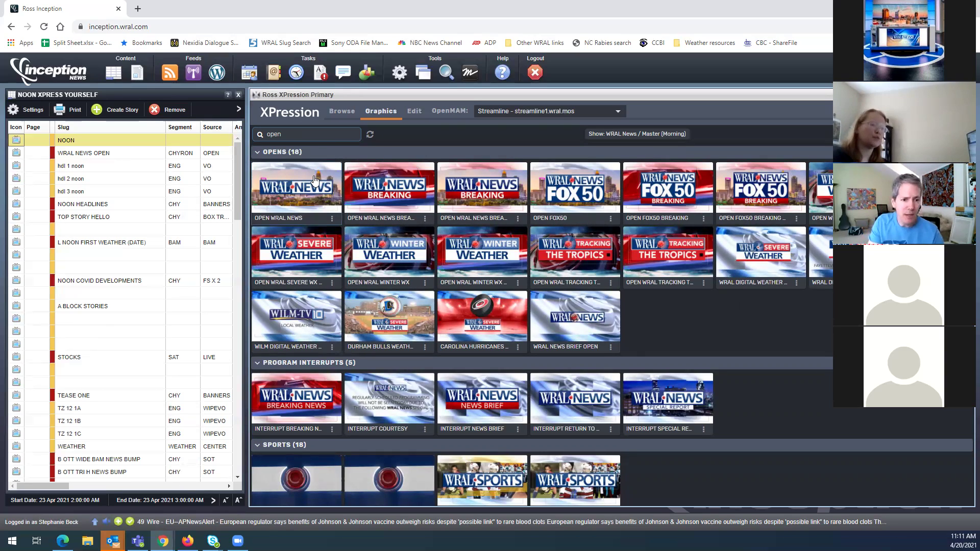
left_click(629, 134)
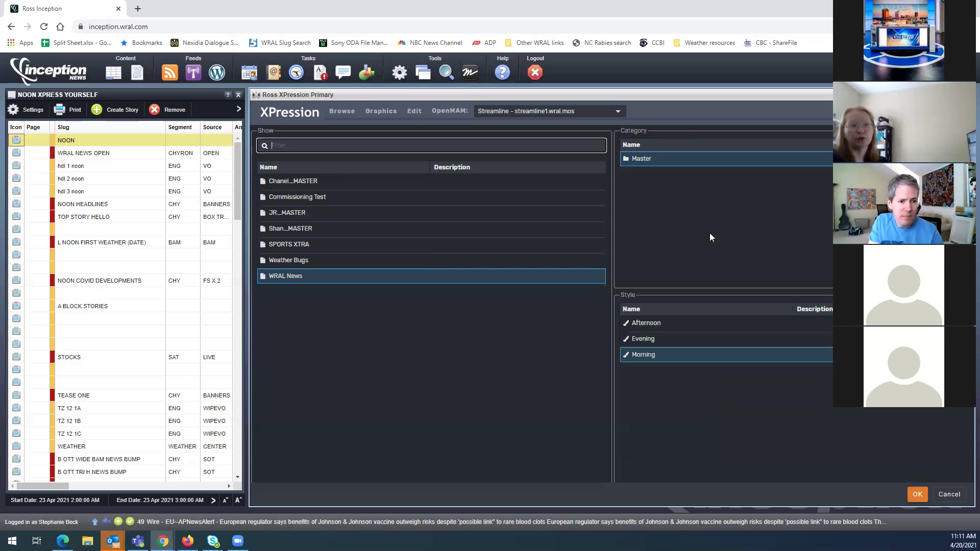
left_click(645, 339)
left_click(917, 494)
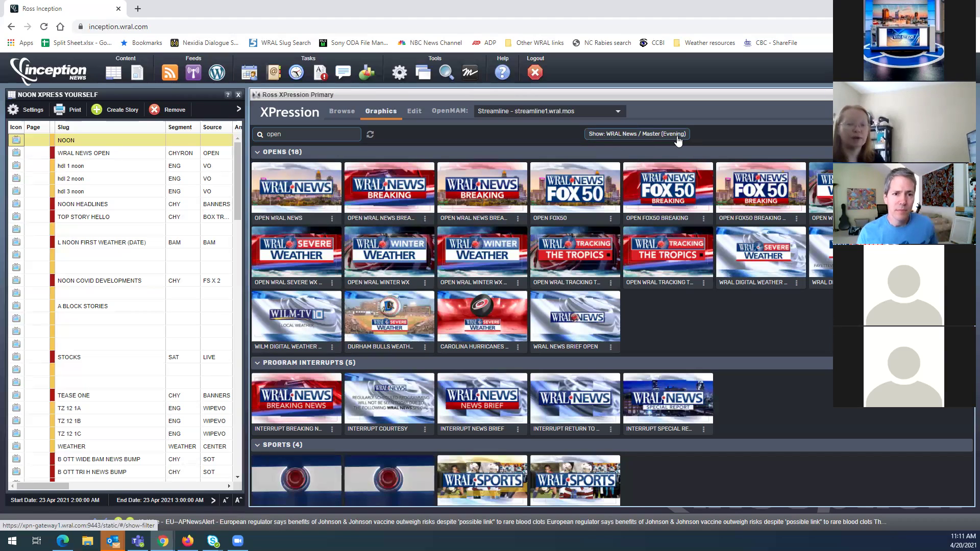
left_click(648, 134)
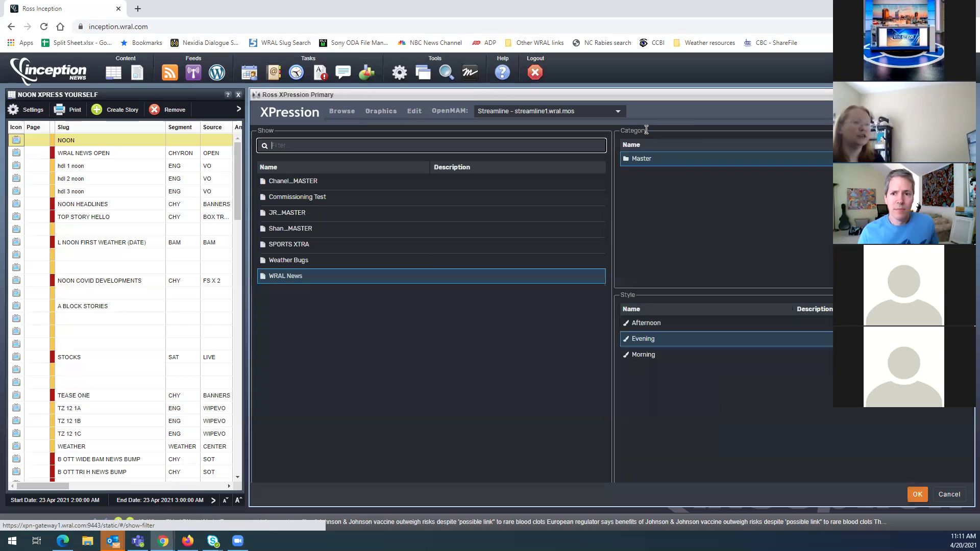
left_click(650, 357)
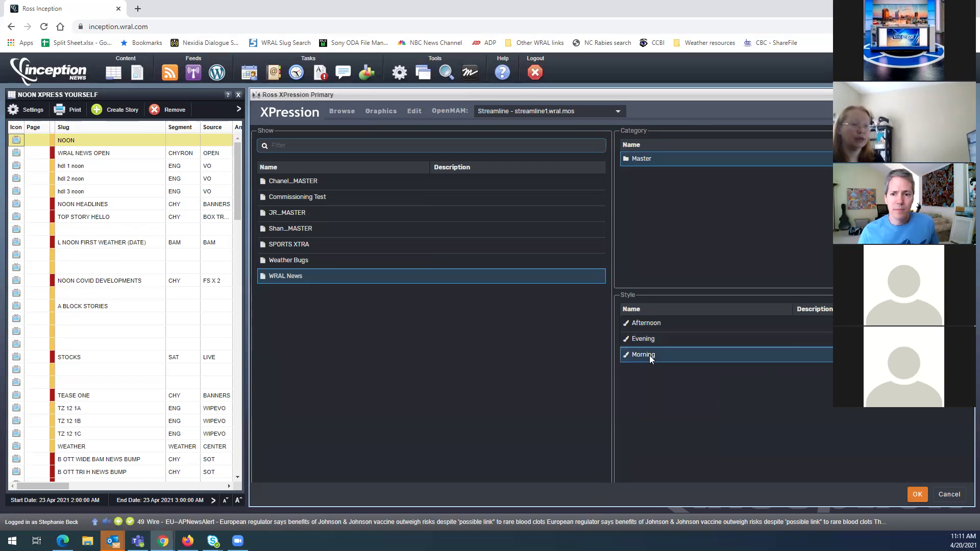
left_click(917, 495)
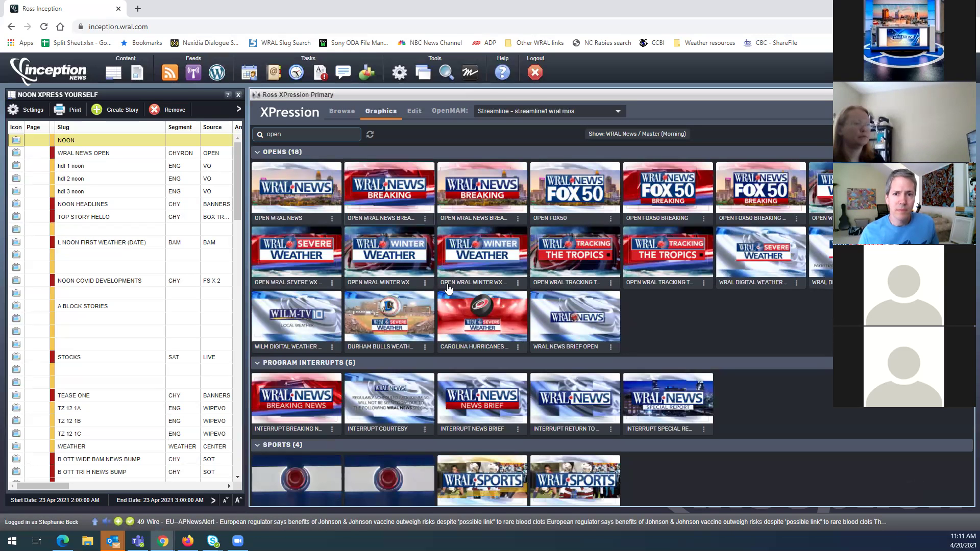
Select the empty story row below A BLOCK STORIES and clear the old 'open' graphics search
scroll(466, 290, "down", 4)
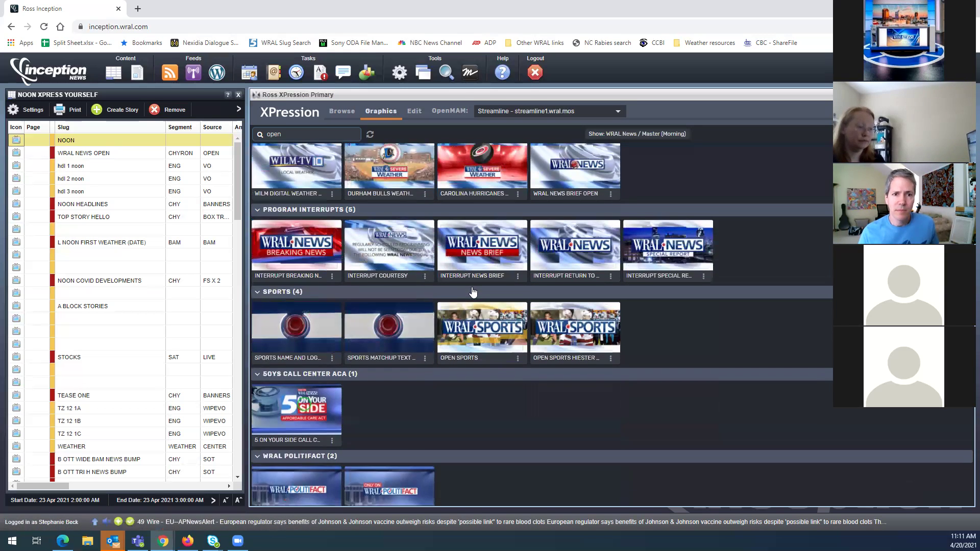
scroll(473, 292, "up", 4)
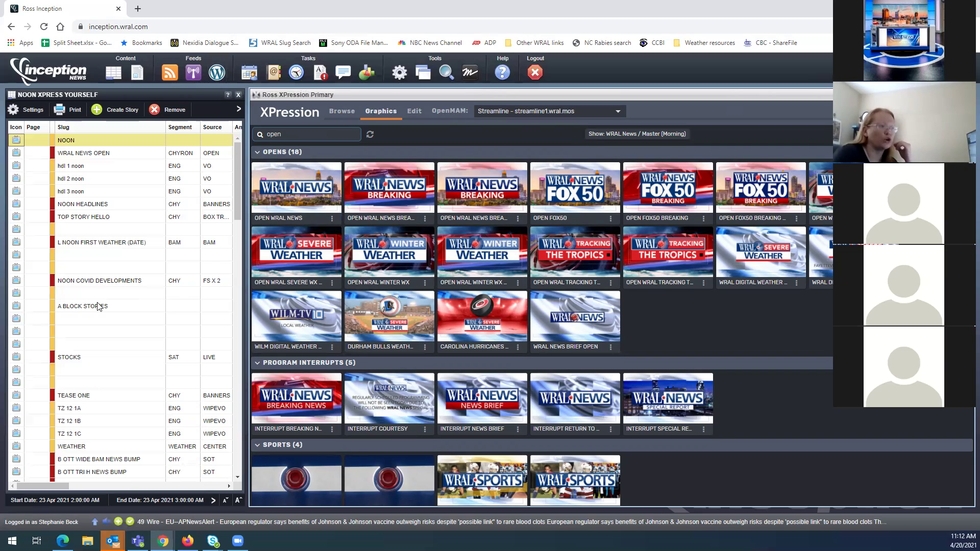
left_click(92, 321)
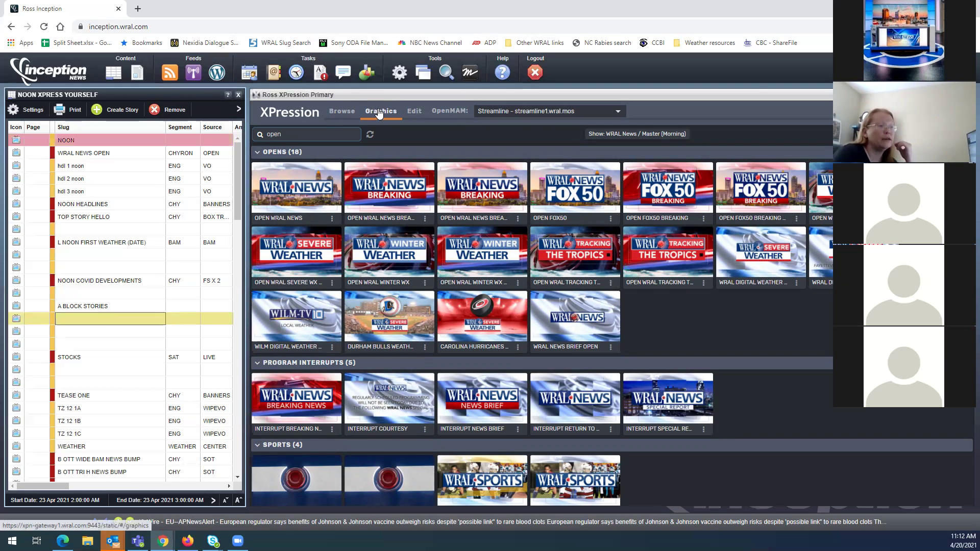
left_click(325, 132)
key("ctrl+a")
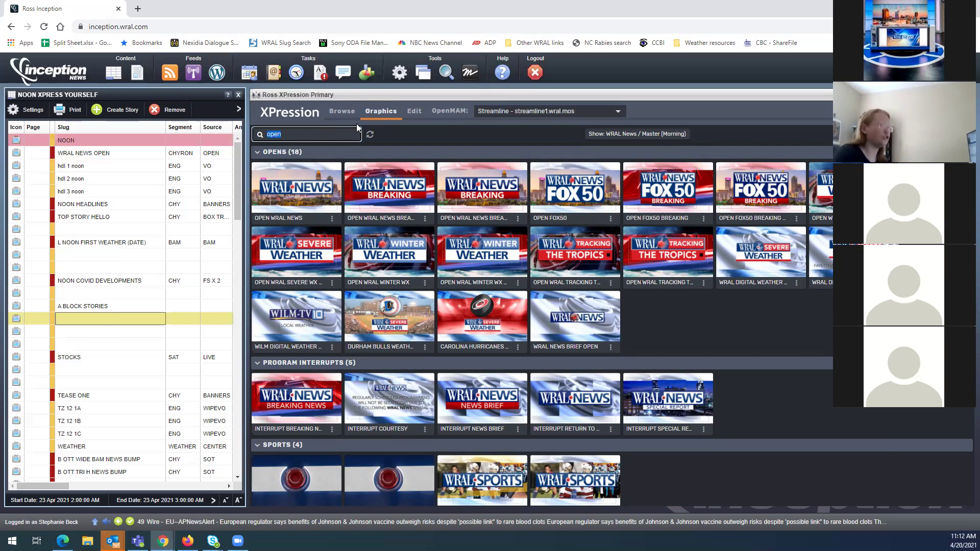
key("BackSpace")
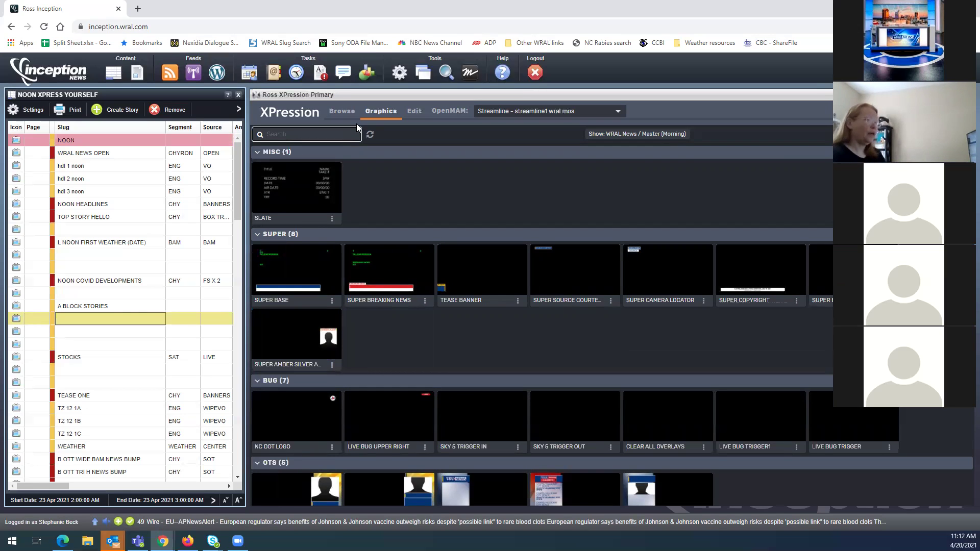
Search 'plasma base', open PLASMA BASE, and launch the image browser for its IMAGE HERE field
type("plasma base")
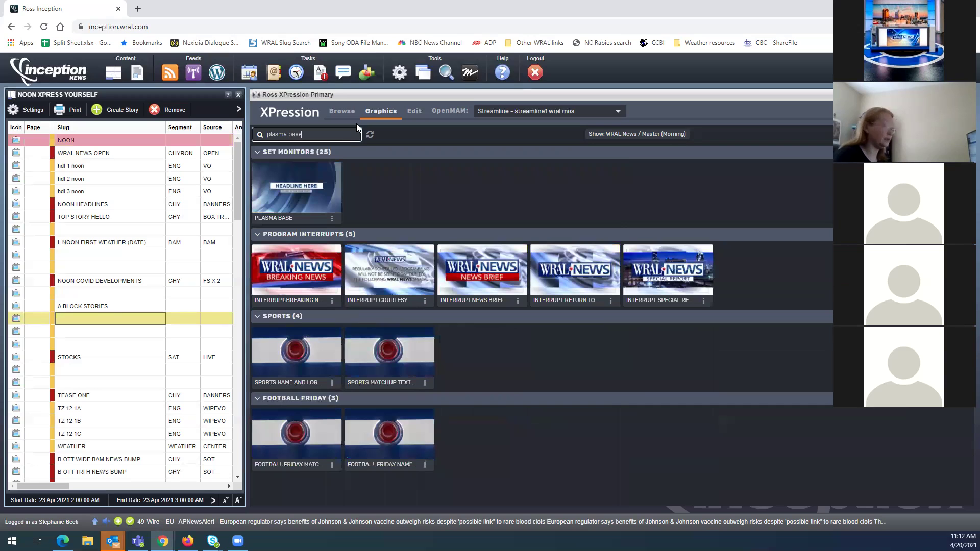
double_click(287, 185)
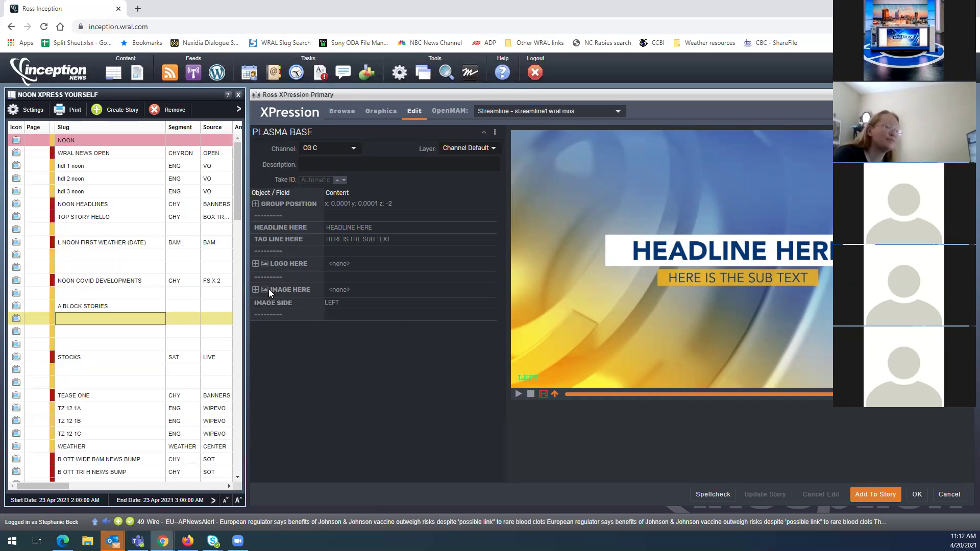
left_click(340, 291)
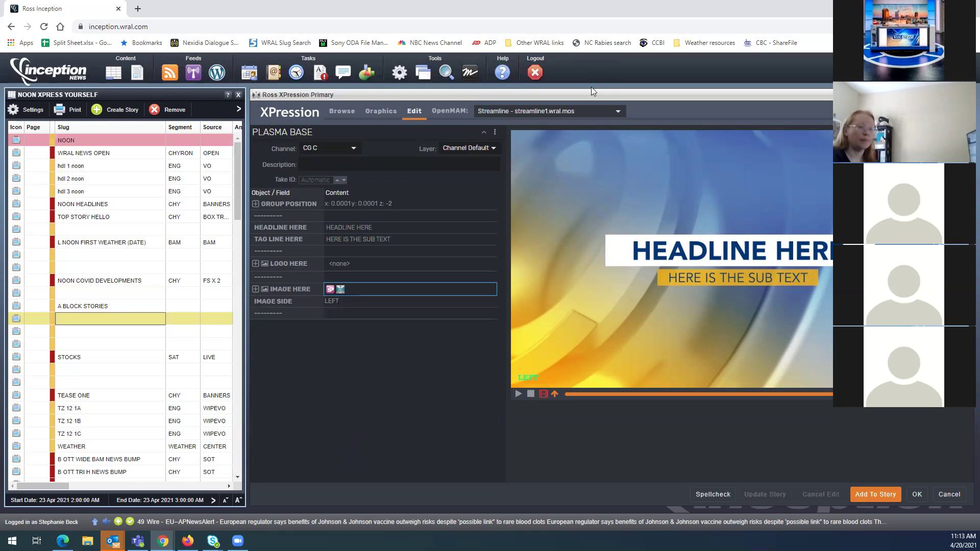
left_click(331, 290)
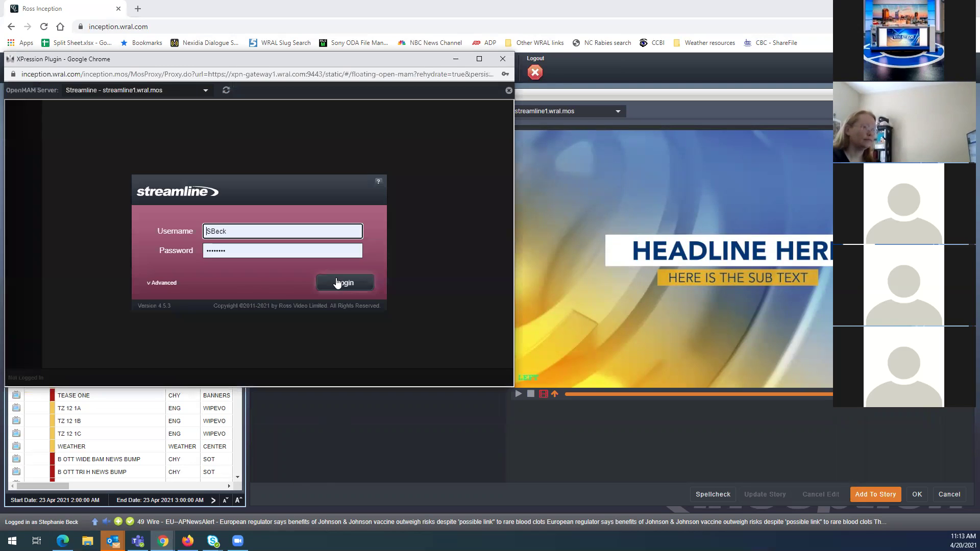
Log in to OpenMAM, browse IMAGES, and run a keyword search for 'moderna' from the Local root
left_click(345, 282)
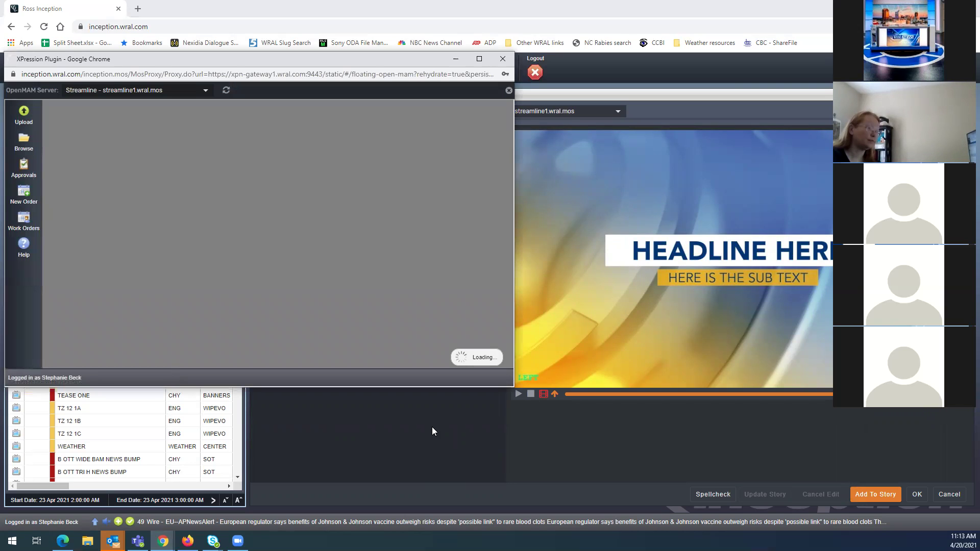
left_click(90, 213)
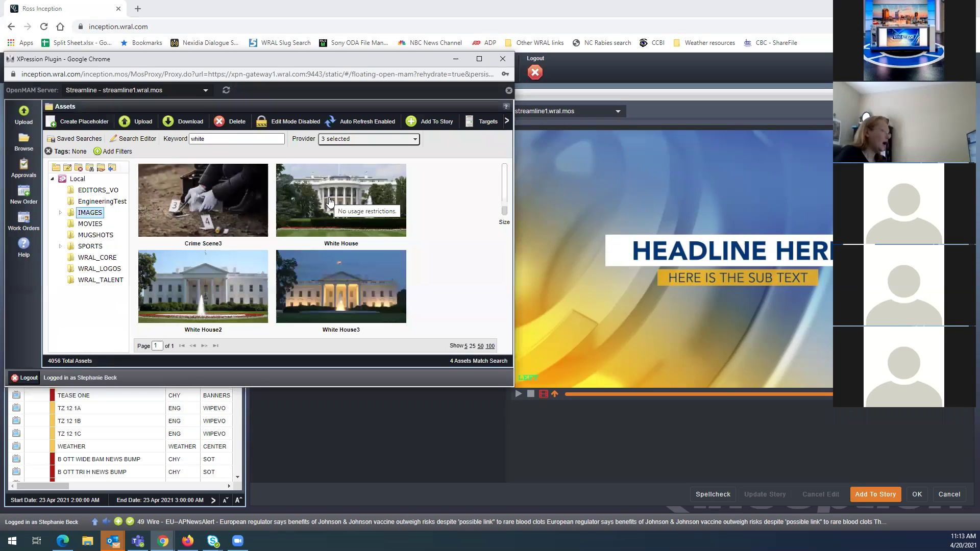
left_click(226, 140)
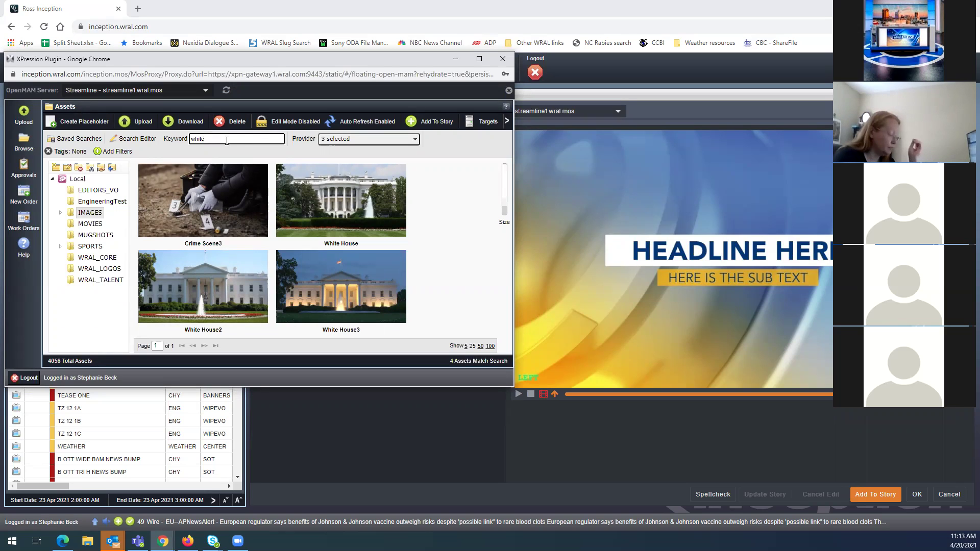
key("BackSpace")
key("BackSpace")
key("BackSpace")
key("BackSpace")
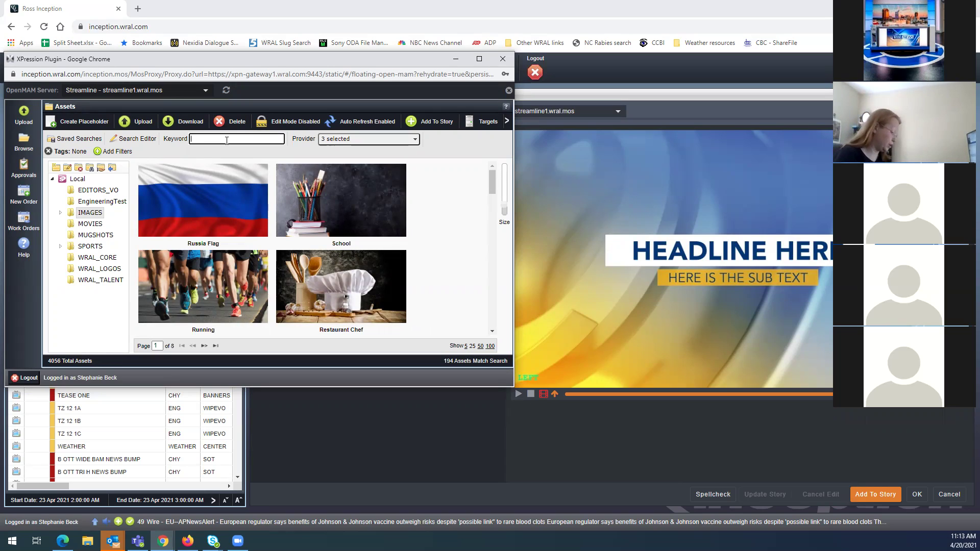
type("moderna")
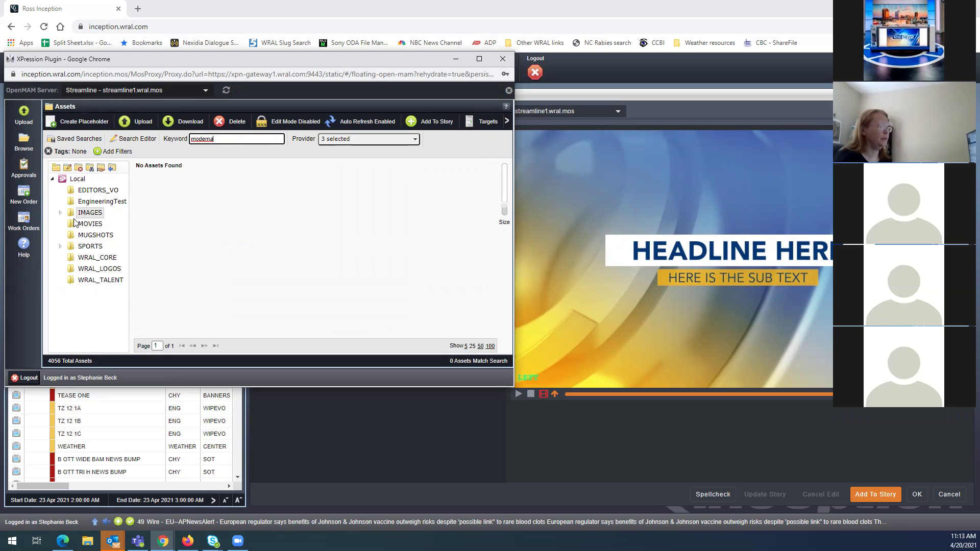
left_click(90, 170)
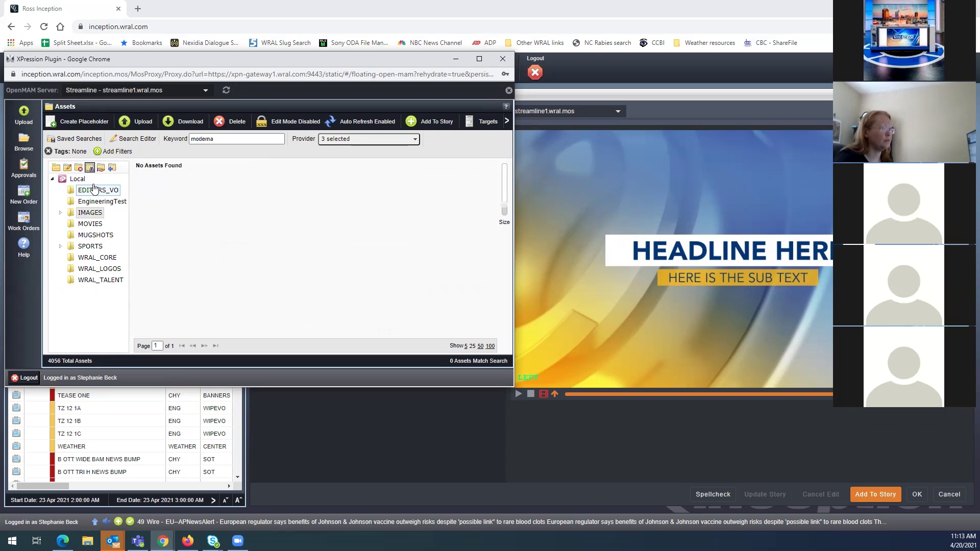
left_click(80, 181)
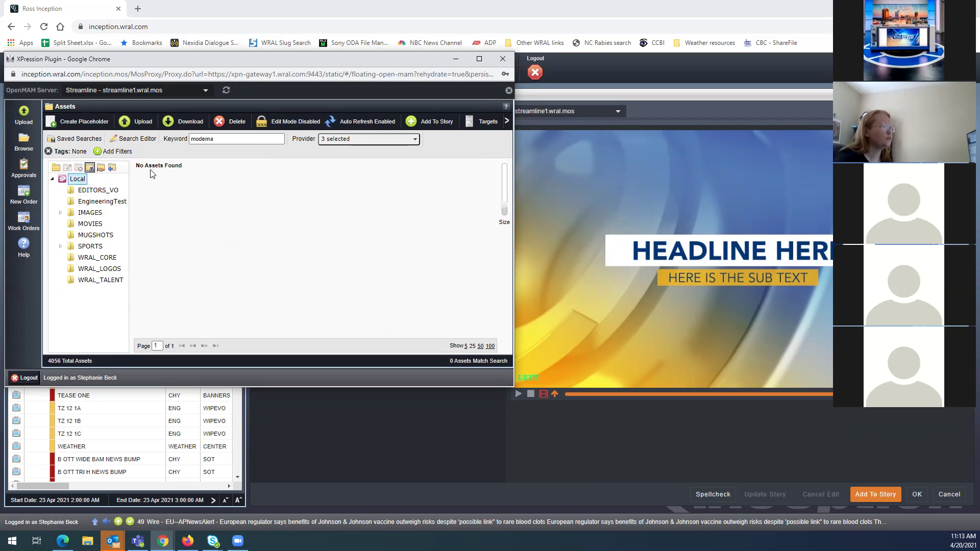
left_click(245, 138)
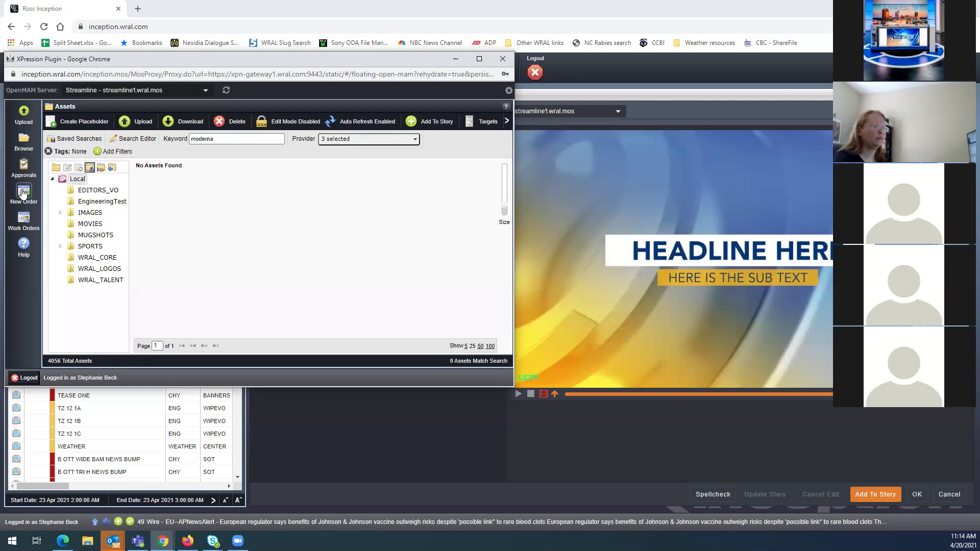
left_click_drag(23, 192, 27, 192)
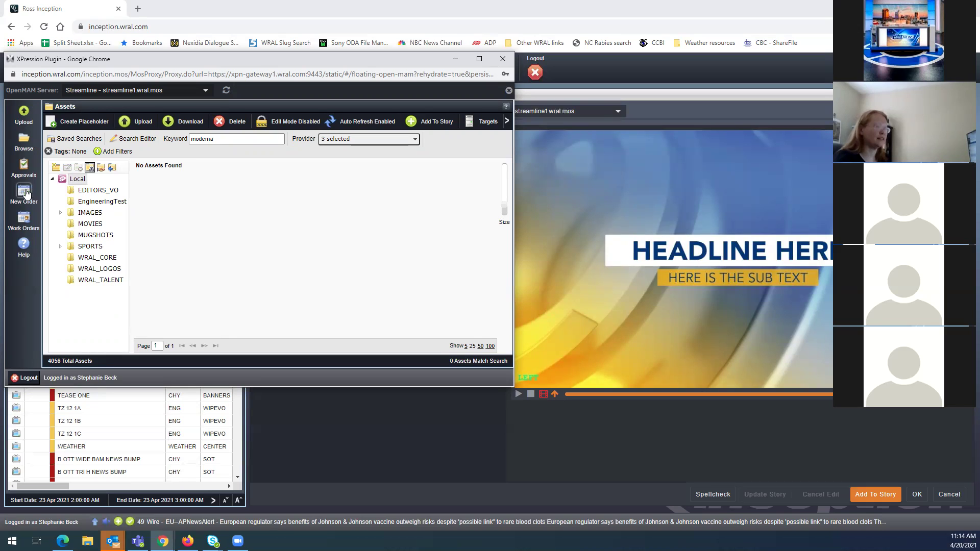
Scroll through the Work Orders list, then start a blank New Work Order form
left_click(23, 221)
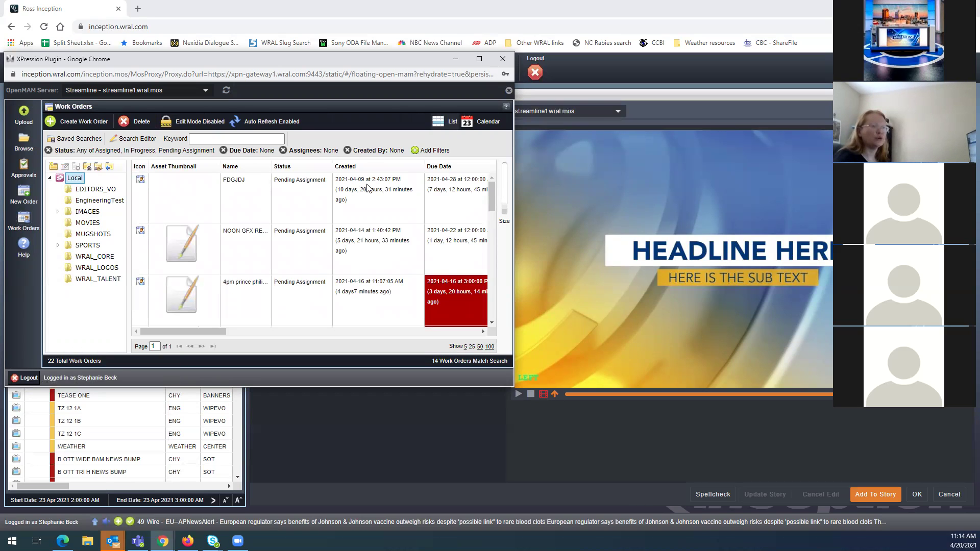
scroll(253, 227, "down", 4)
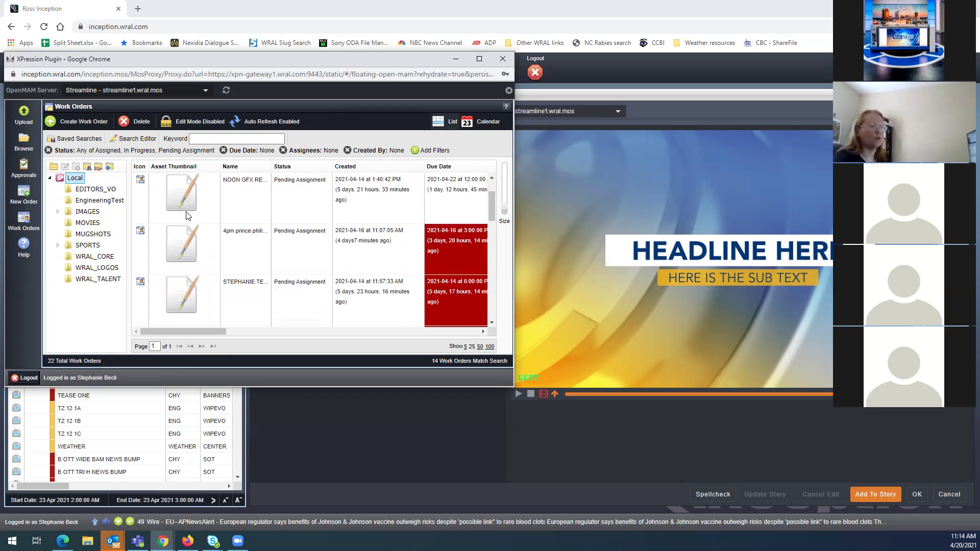
scroll(255, 234, "down", 6)
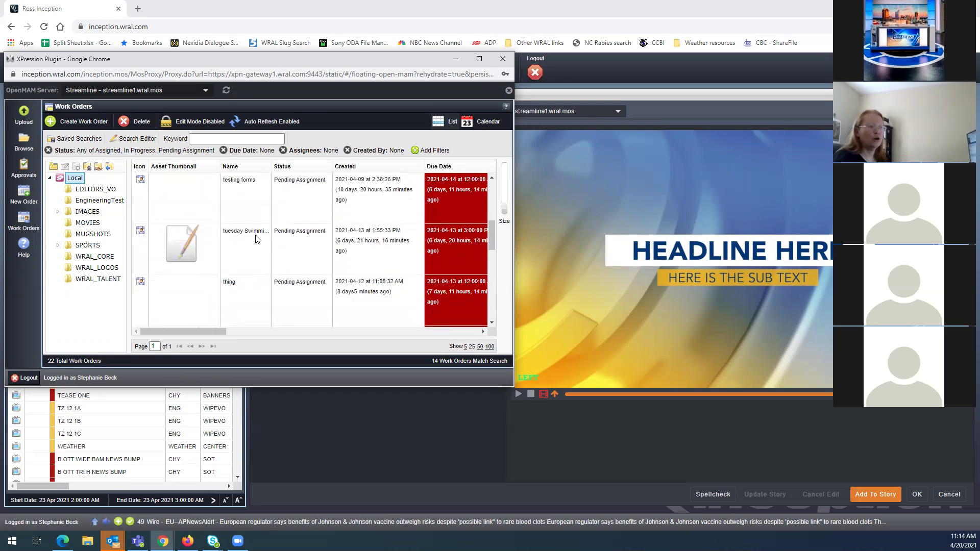
scroll(257, 239, "down", 6)
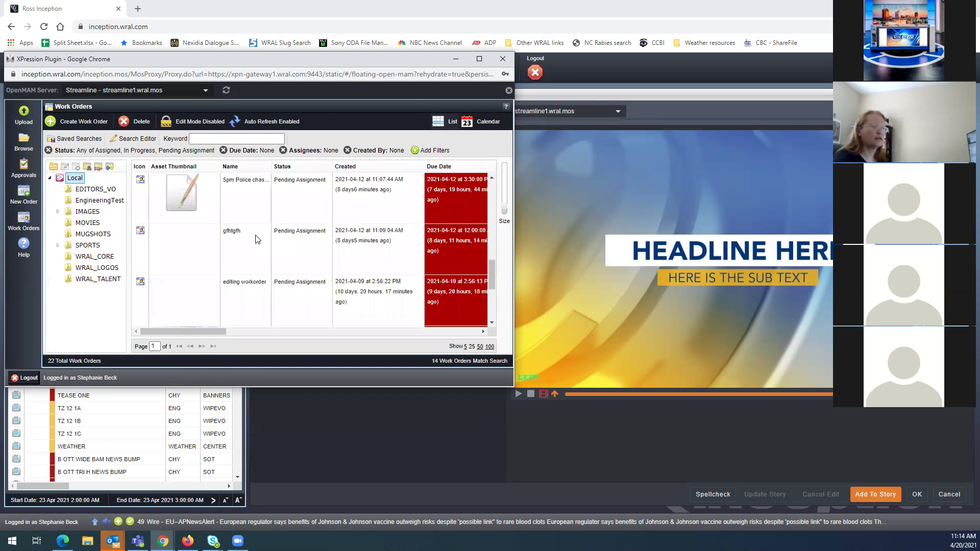
scroll(258, 239, "up", 15)
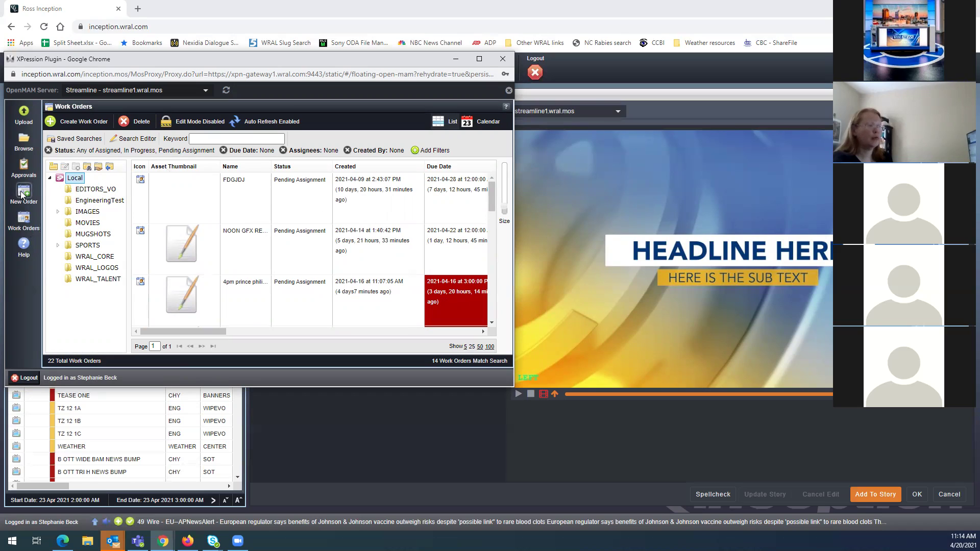
scroll(367, 224, "down", 1)
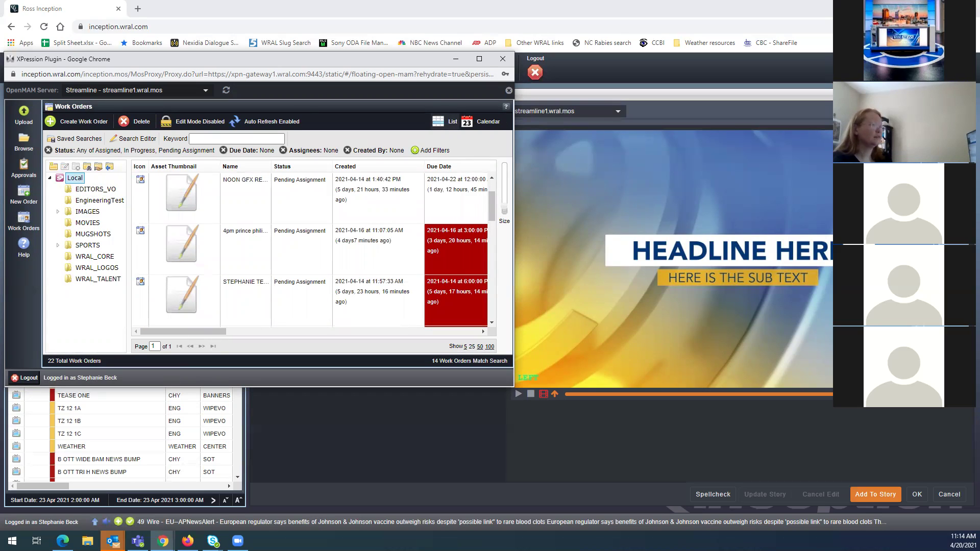
left_click(23, 193)
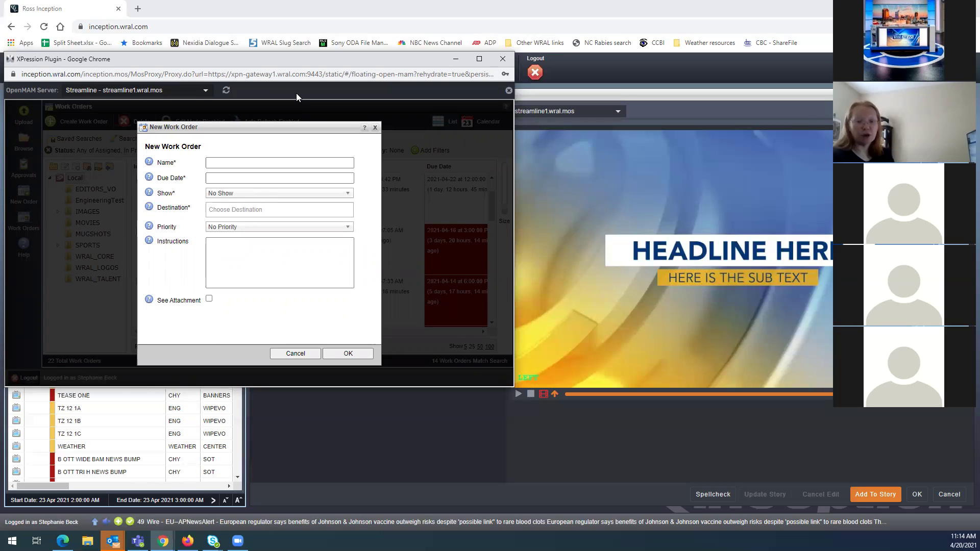
Name the order '6PM MODERNA VACCINE' and pick 5 PM on 2021-04-20 as its due time
left_click(216, 159)
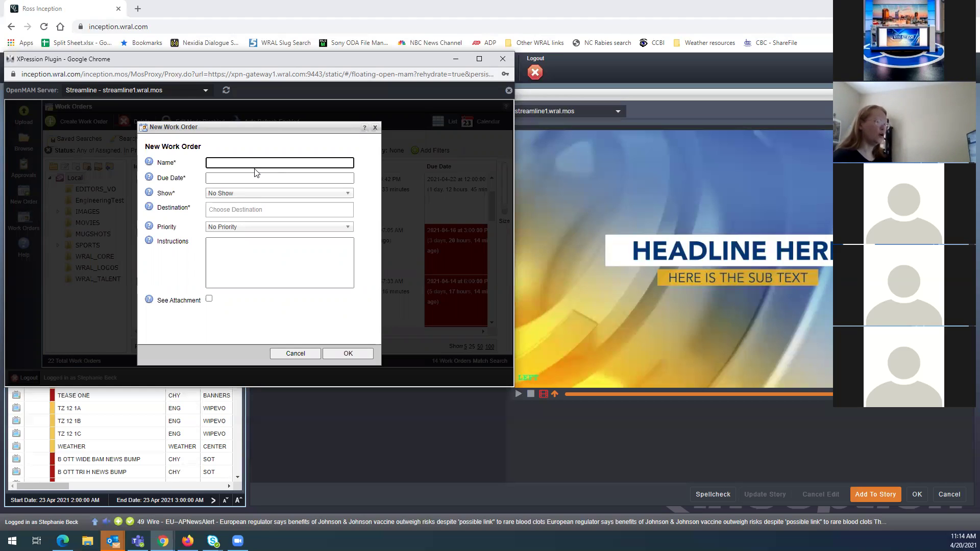
type("6PM")
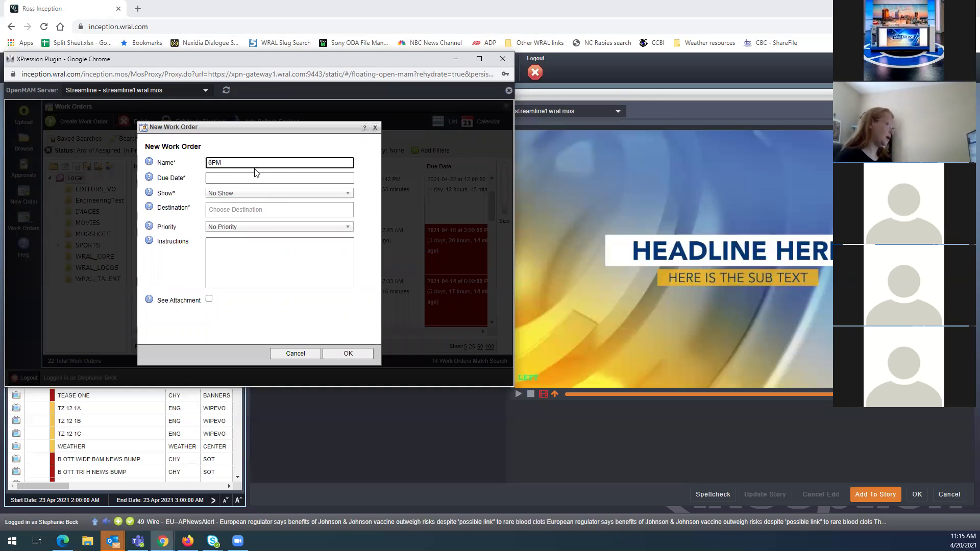
type(" MODERNA V")
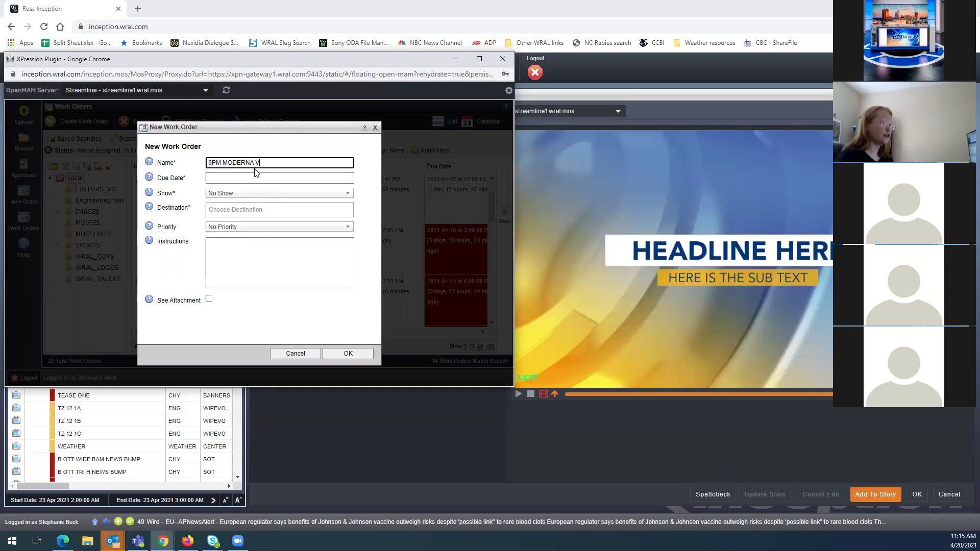
type("ACCINE")
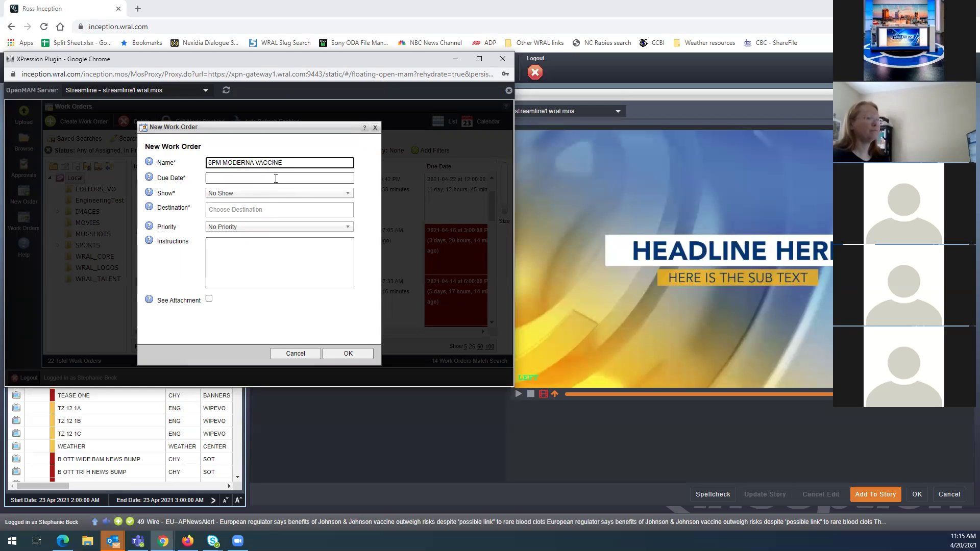
left_click(276, 179)
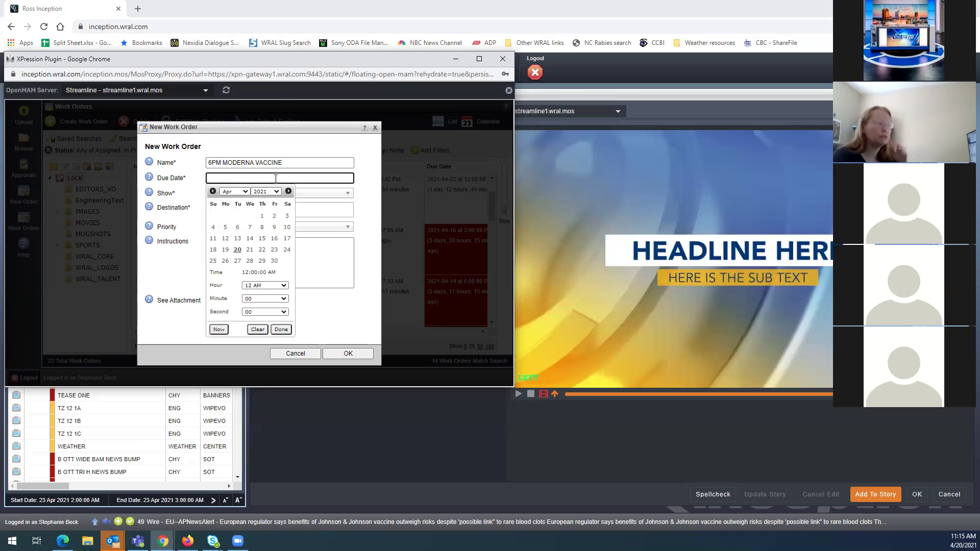
left_click(282, 287)
scroll(269, 343, "down", 2)
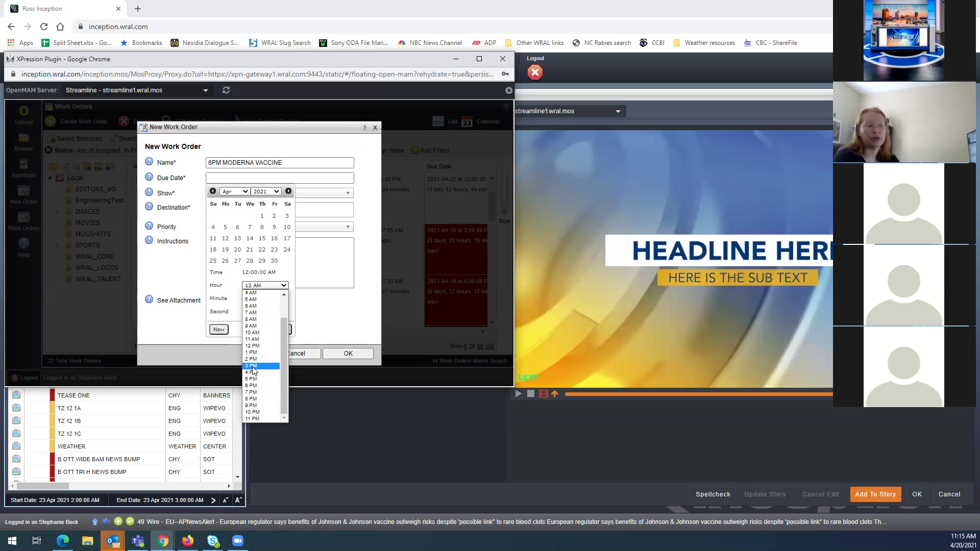
left_click(251, 380)
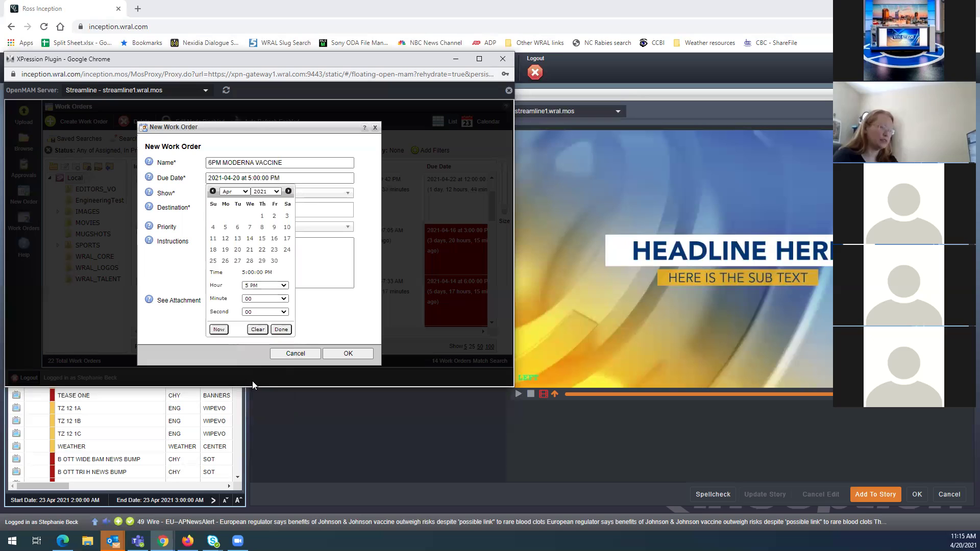
Confirm the 2021-04-20 5 PM due date and assign the work order to the 6PM show
left_click(281, 330)
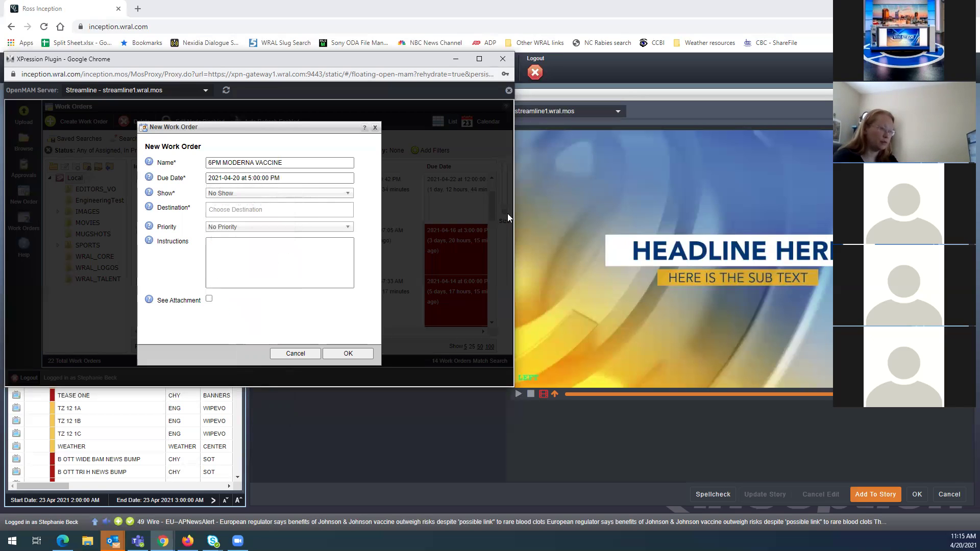
left_click(285, 196)
scroll(243, 256, "down", 1)
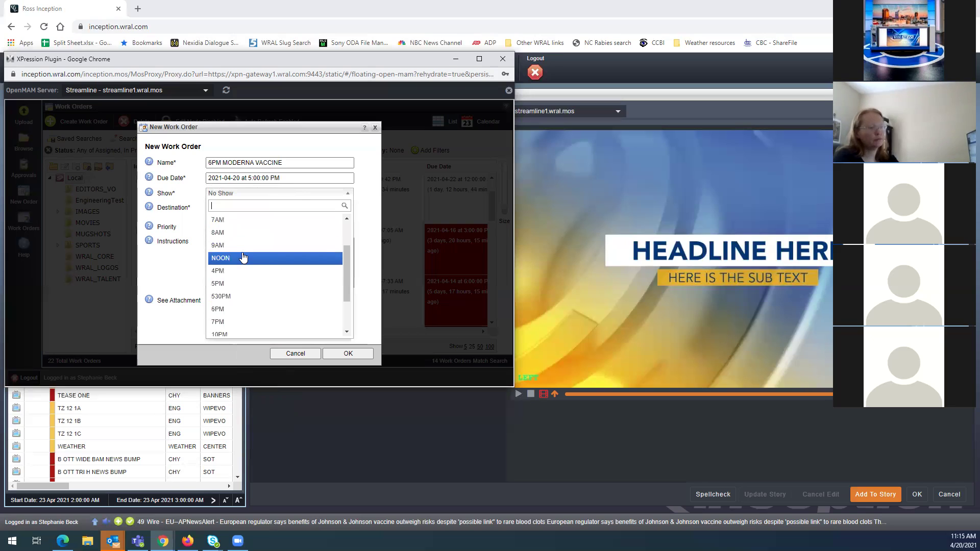
scroll(243, 257, "down", 2)
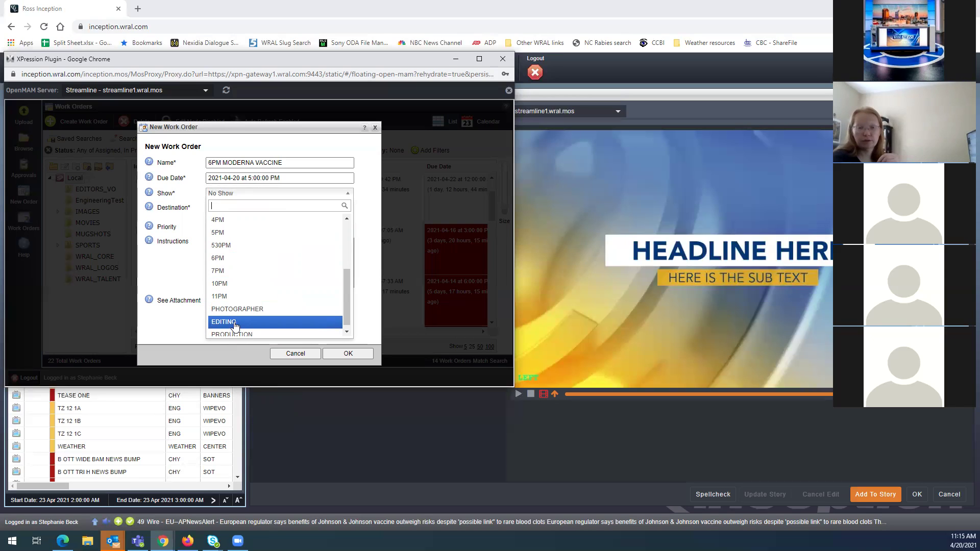
left_click(218, 262)
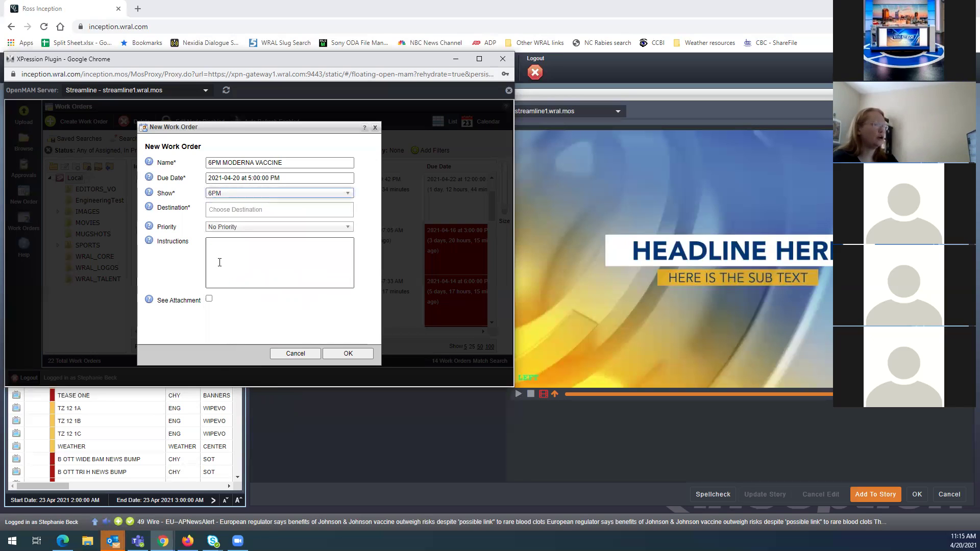
Add STREAMLINE and PHOTOGRAPHER as the work order's destinations
left_click(226, 207)
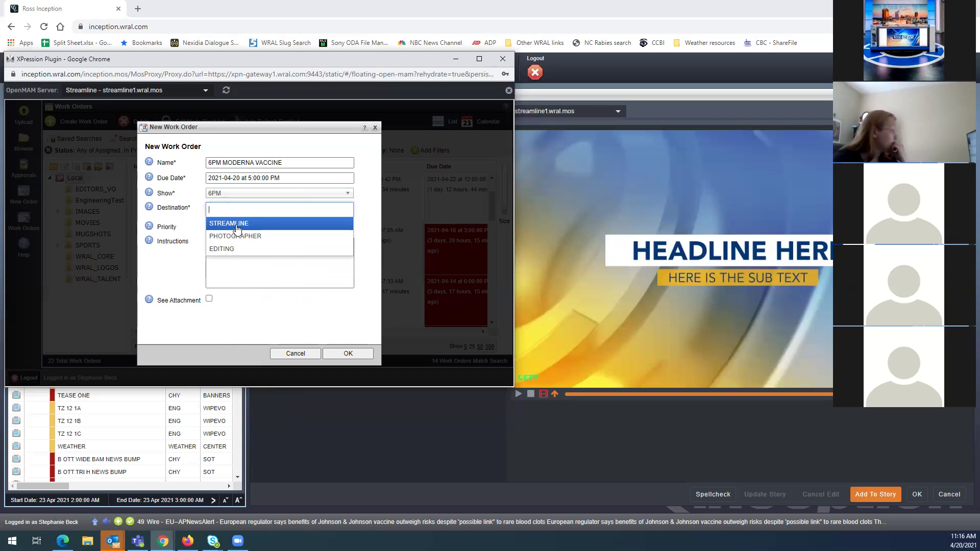
left_click(237, 228)
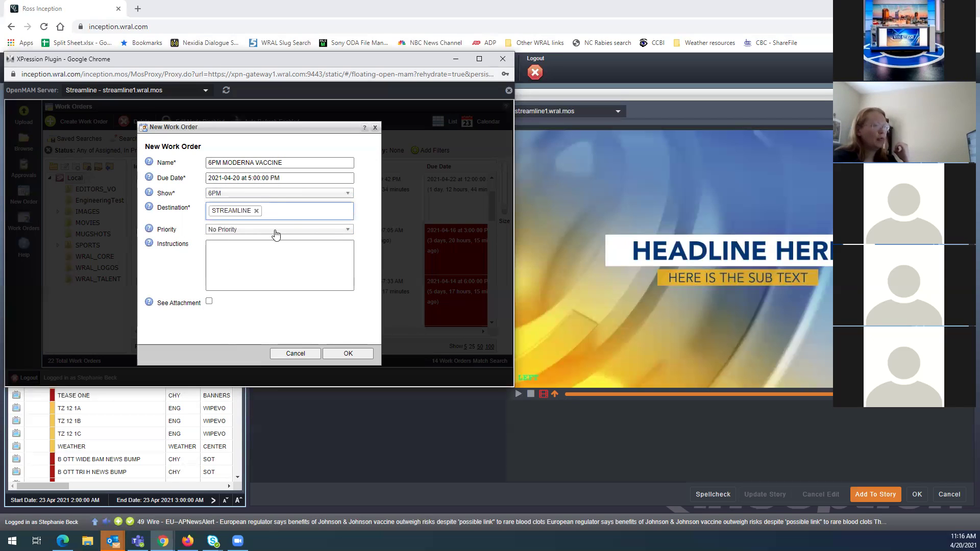
left_click(289, 214)
left_click(227, 251)
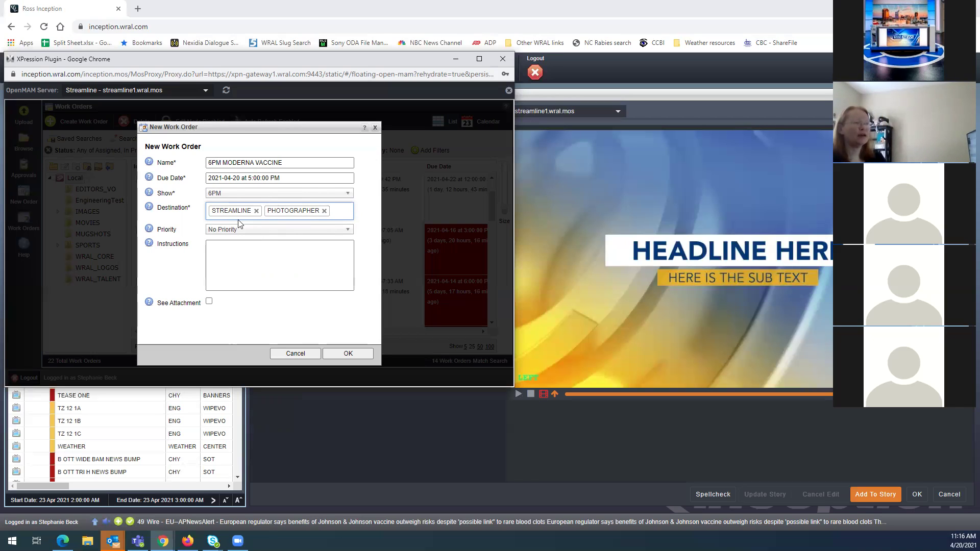
Change the show to 4PM and rename the order to '4PM MODERNA VACCINE'
left_click(239, 193)
left_click(212, 232)
left_click(211, 160)
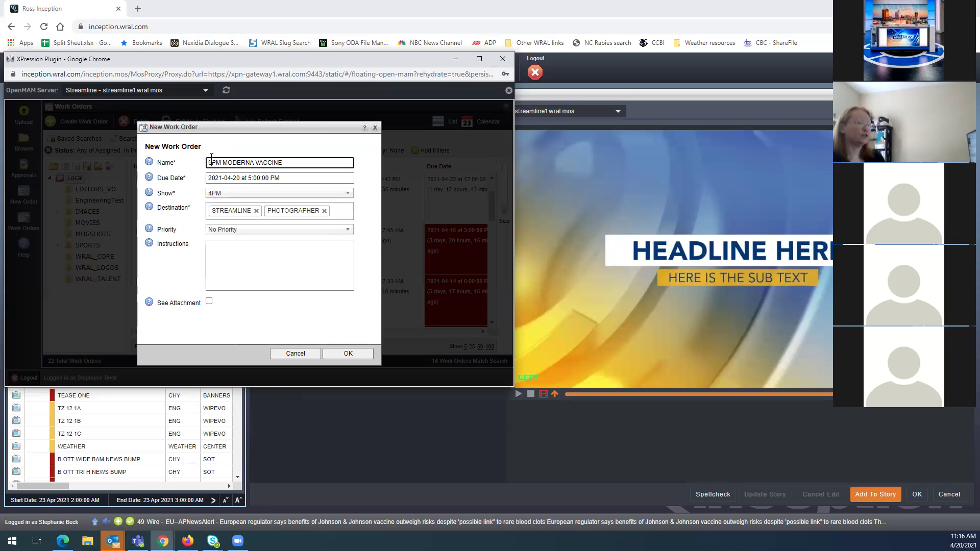
key("Delete")
type("4")
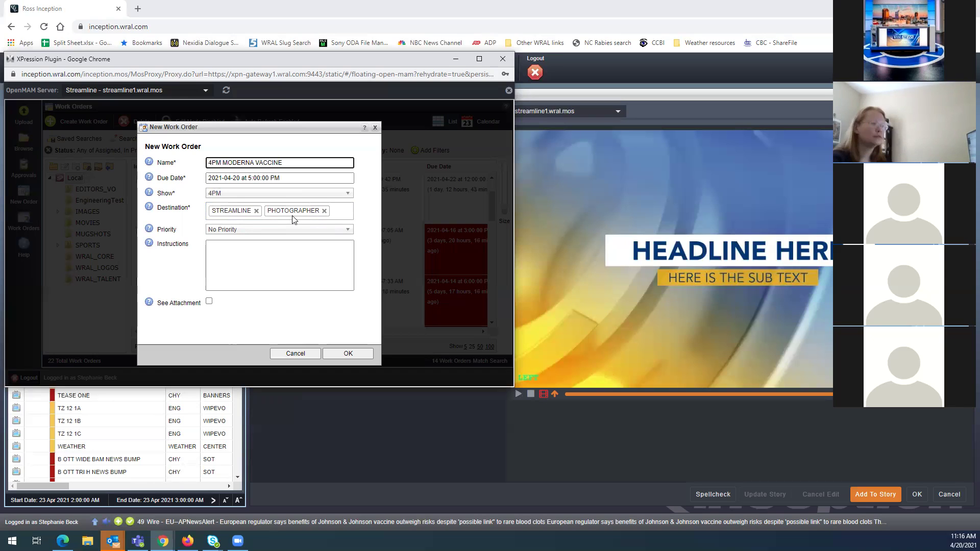
Leave the priority at No Priority and move into the Instructions field
left_click(251, 233)
left_click(252, 233)
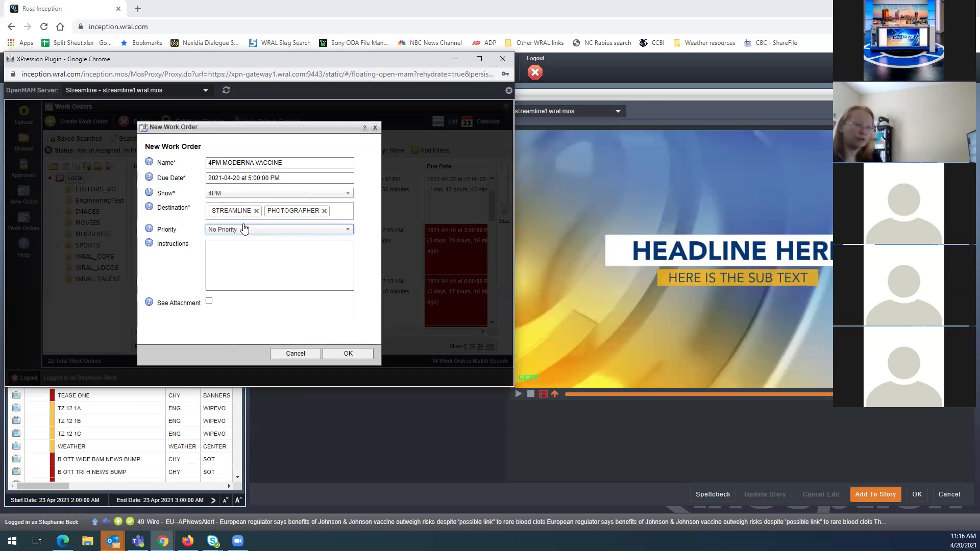
left_click(233, 260)
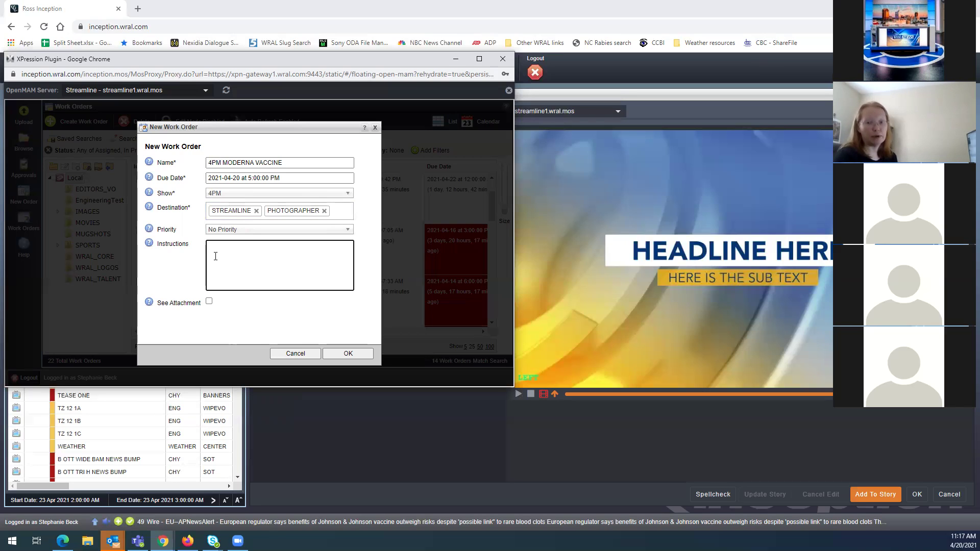
Enter the instruction lines 'Animated fullscreen', 'Title: No Mo-derna', 'Slide in box of moderna vaccine' and the NC shipment note
type("An")
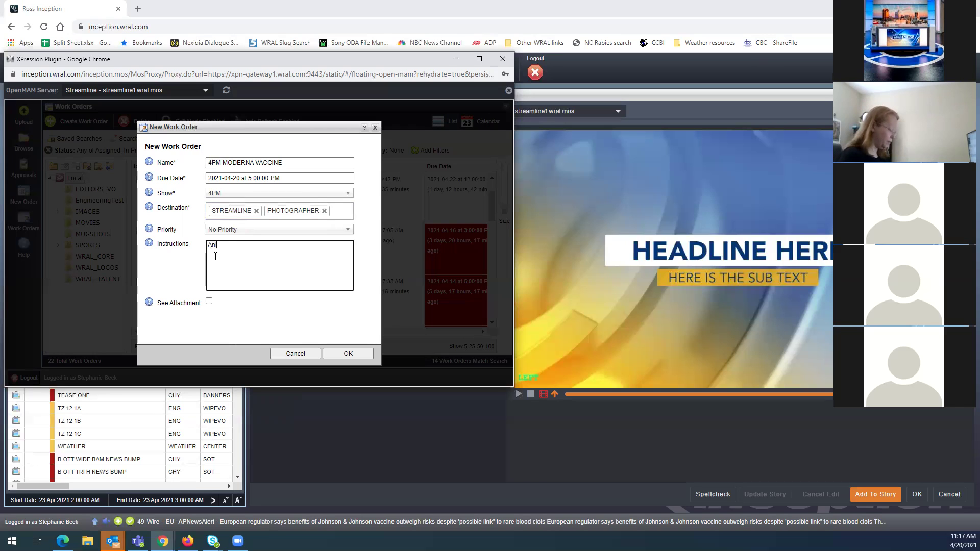
type("imated fullscreen")
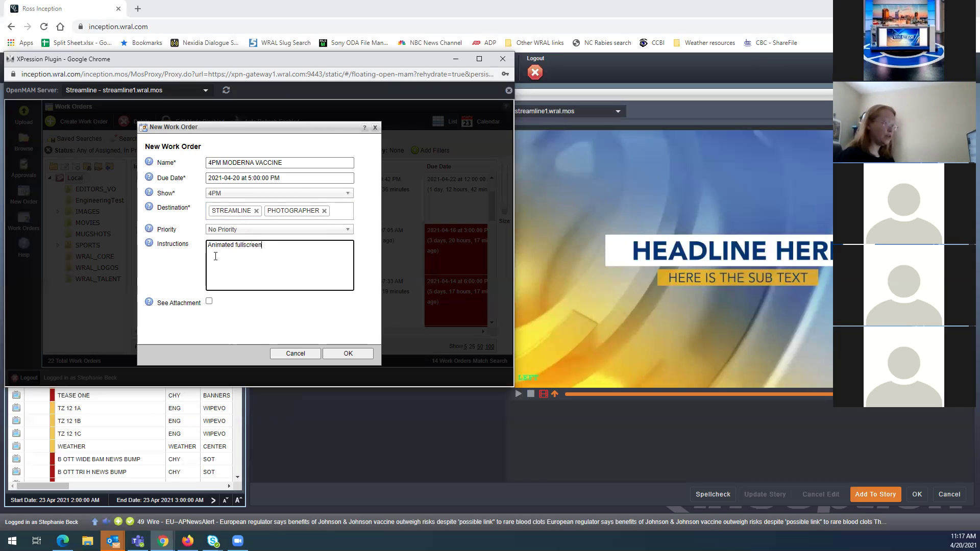
key("Return")
type("Title")
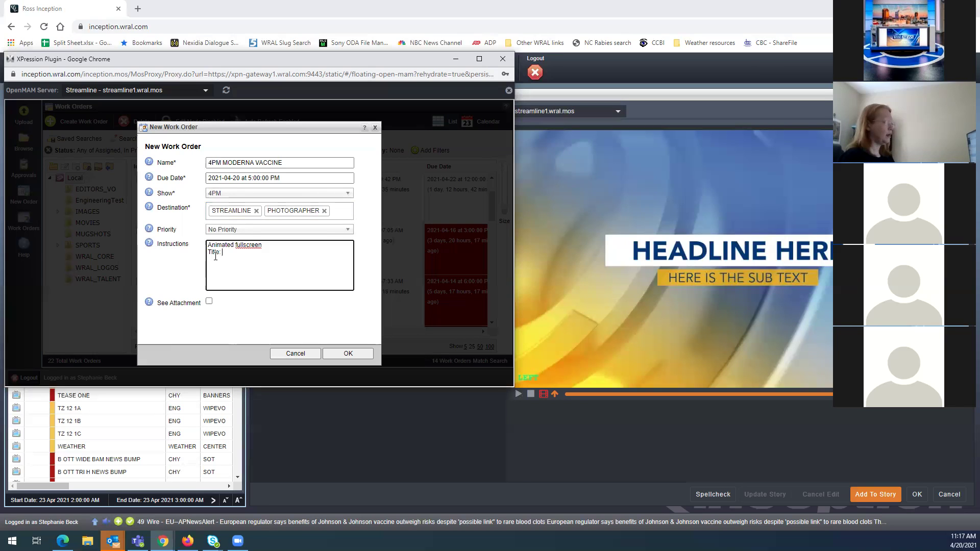
type(": No Mo-derna")
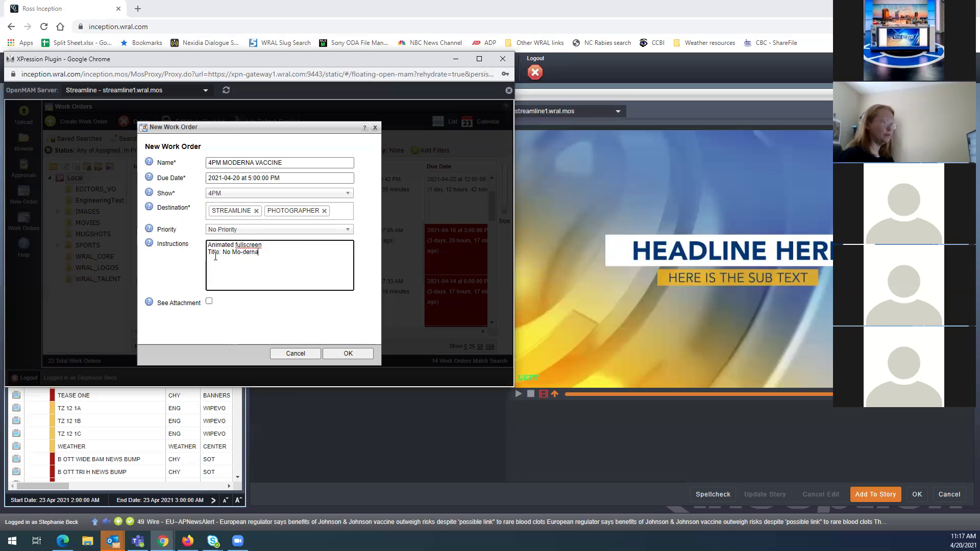
key("Return")
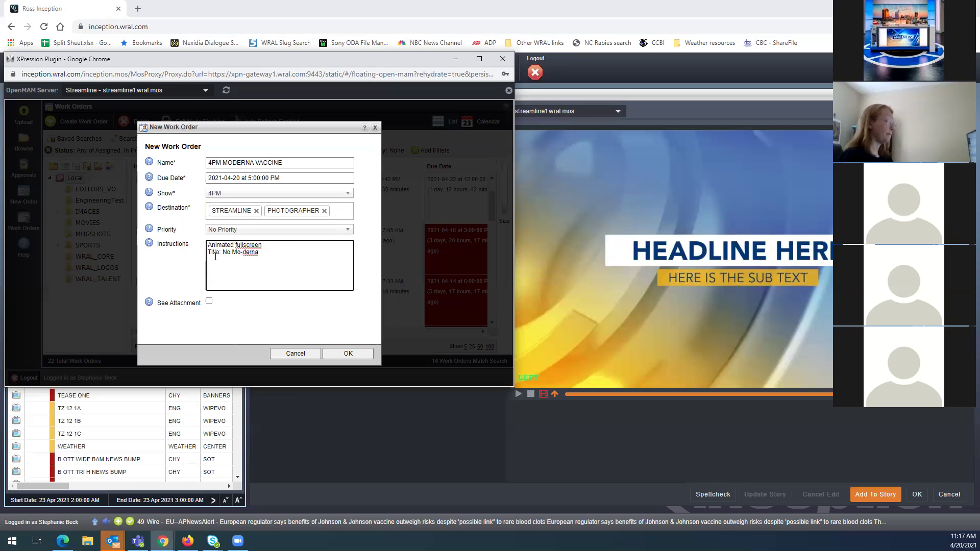
type("Slide in b")
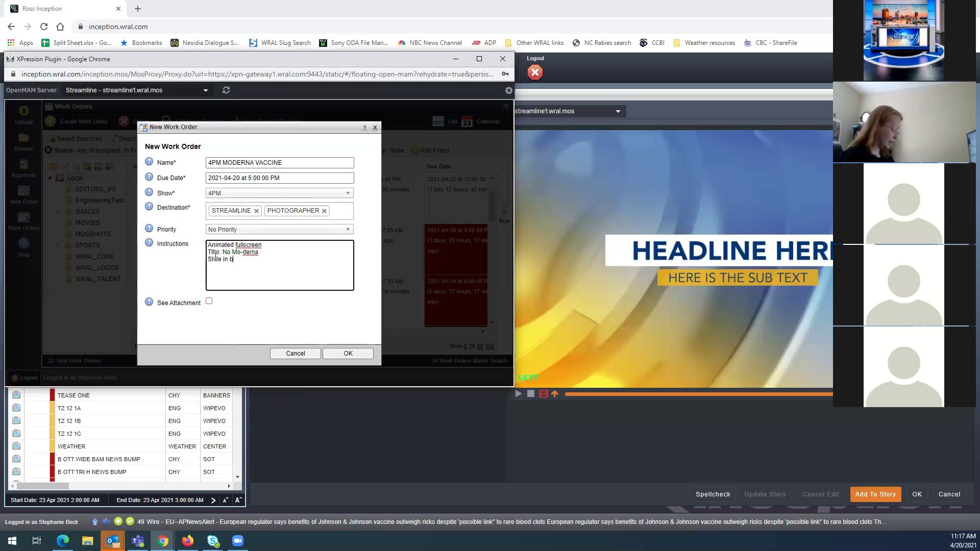
type("ox of moderna vaccine")
key("Return")
type("add text NC DID NOT RECEIVE THIS WEEK'S SHO")
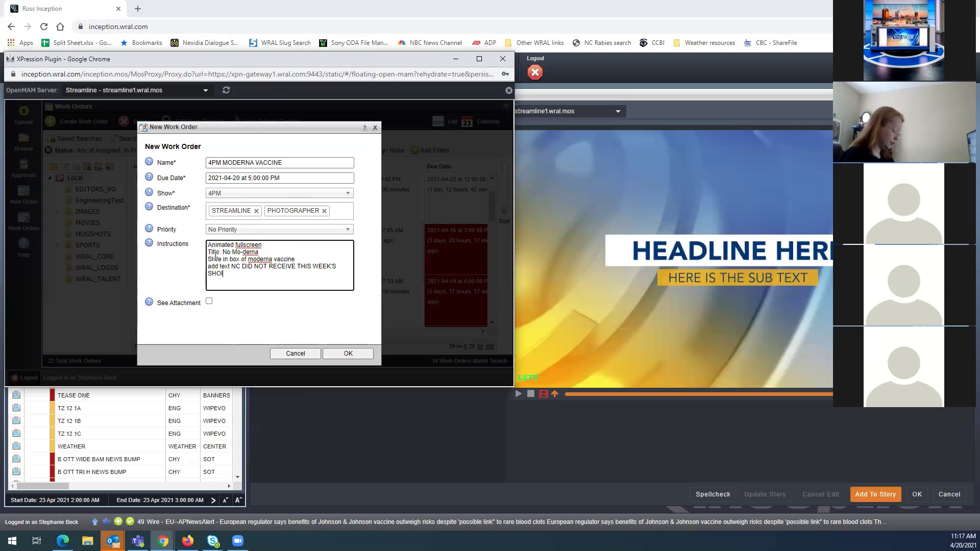
key("BackSpace")
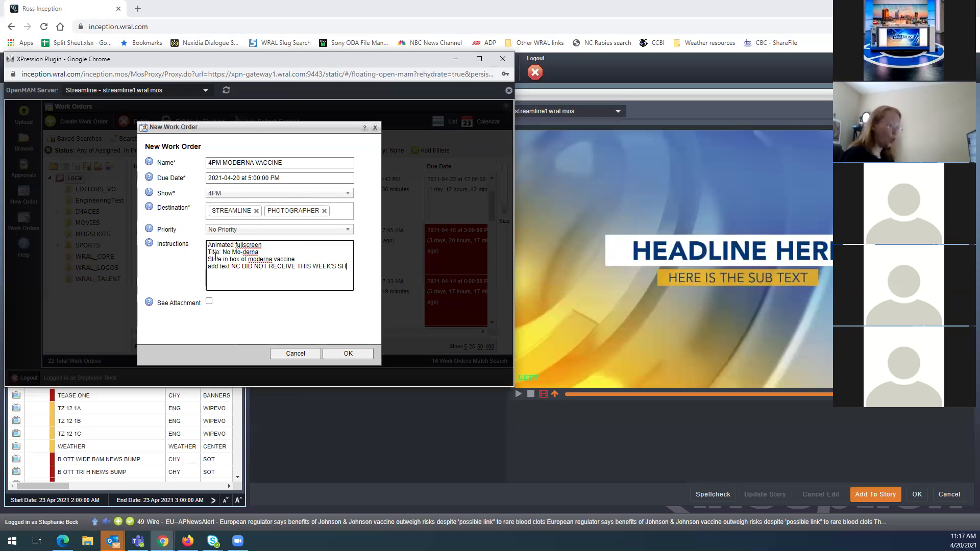
type("IPMNE")
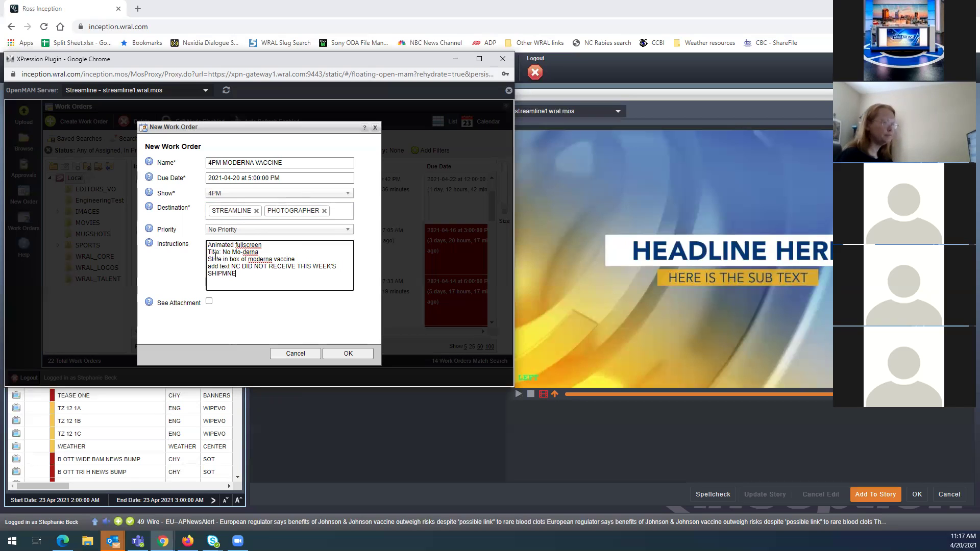
key("BackSpace")
key("BackSpace")
type("ENT")
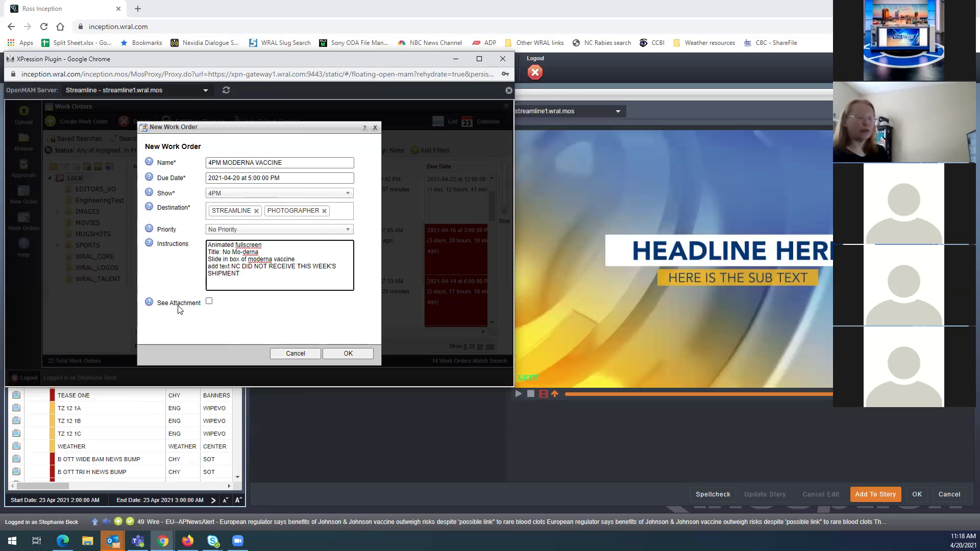
Tick See Attachment, create the 4PM MODERNA VACCINE work order, and maximize the plugin window
left_click(209, 302)
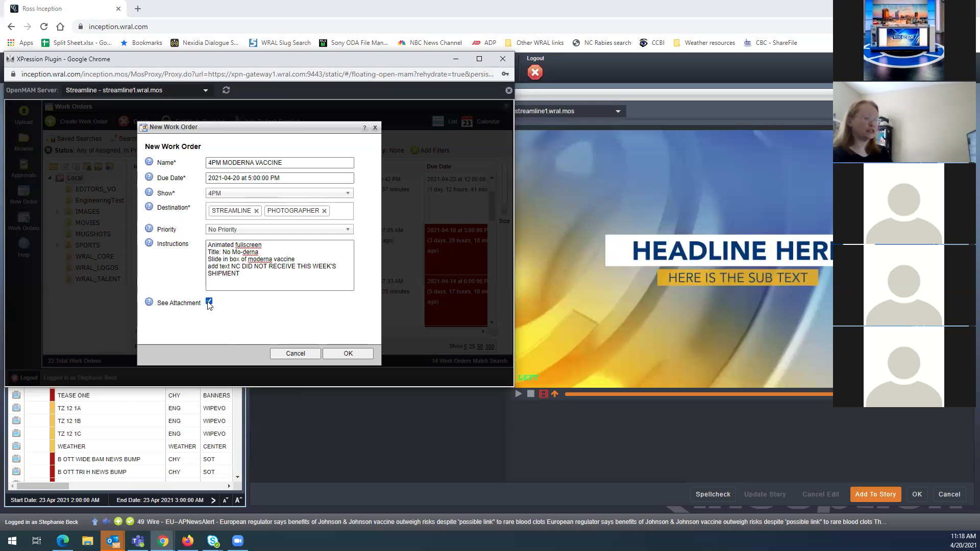
left_click(345, 355)
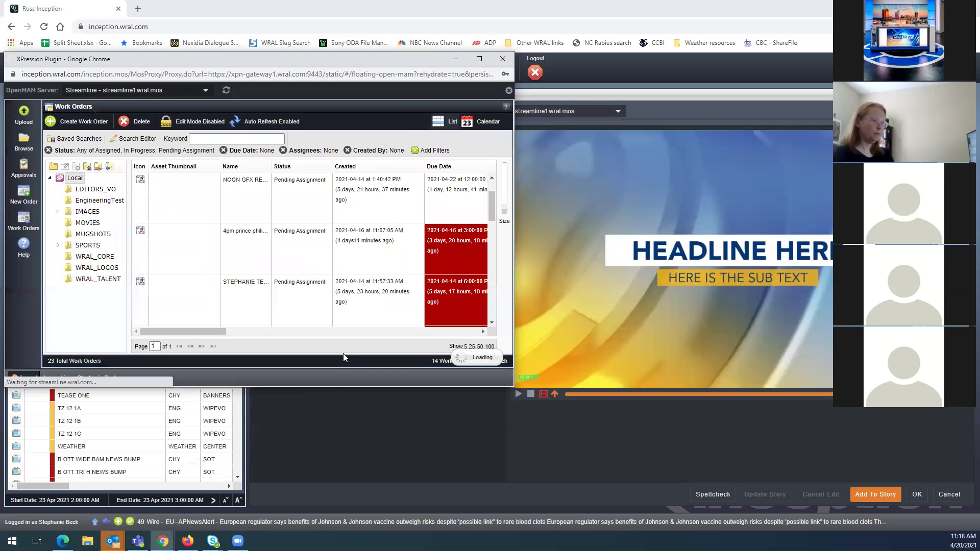
left_click(480, 61)
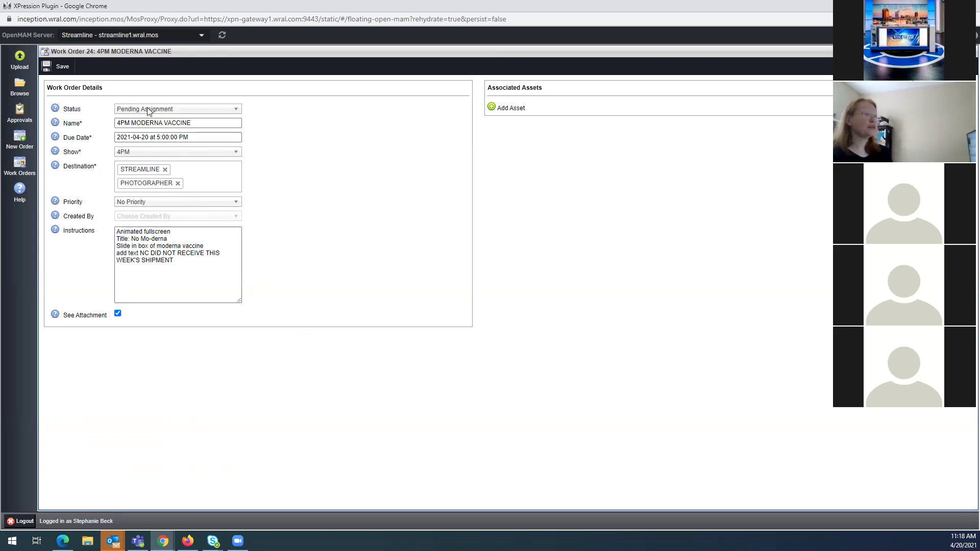
left_click(173, 239)
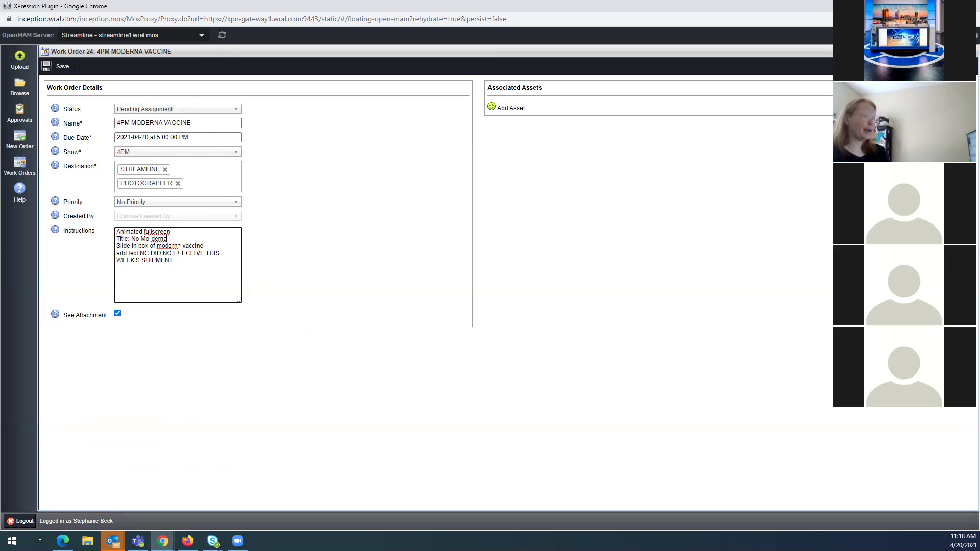
left_click(185, 259)
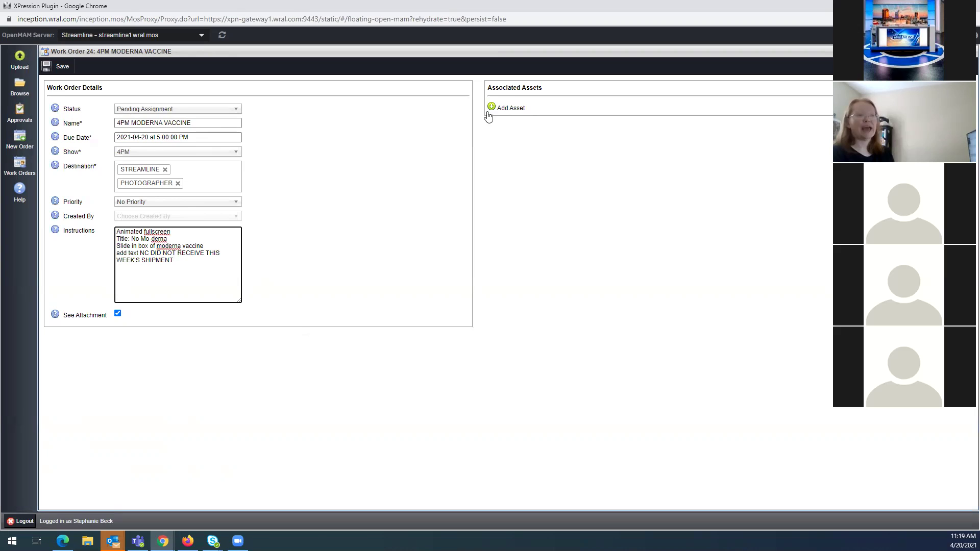
left_click(492, 107)
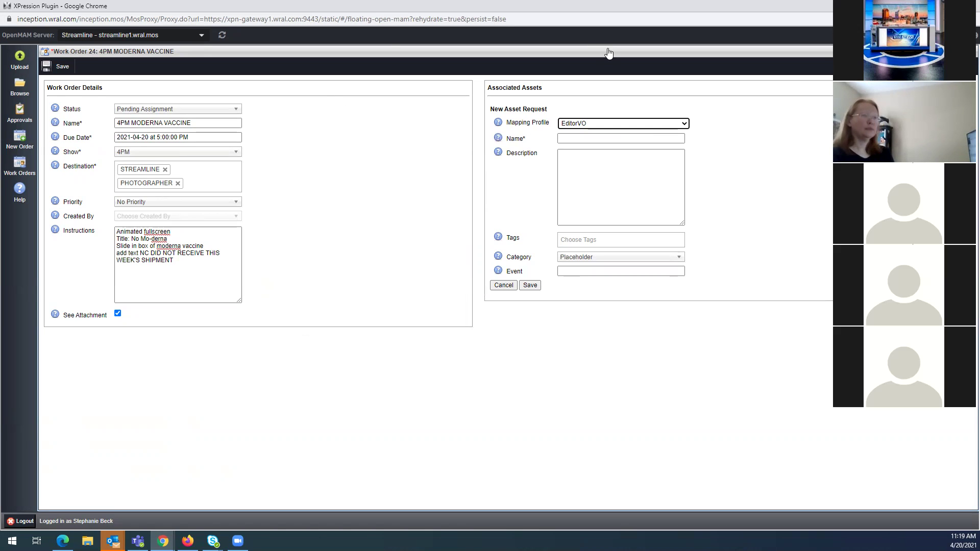
Add a new asset request to work order 24 and show its Mapping Profile choices
left_click(592, 53)
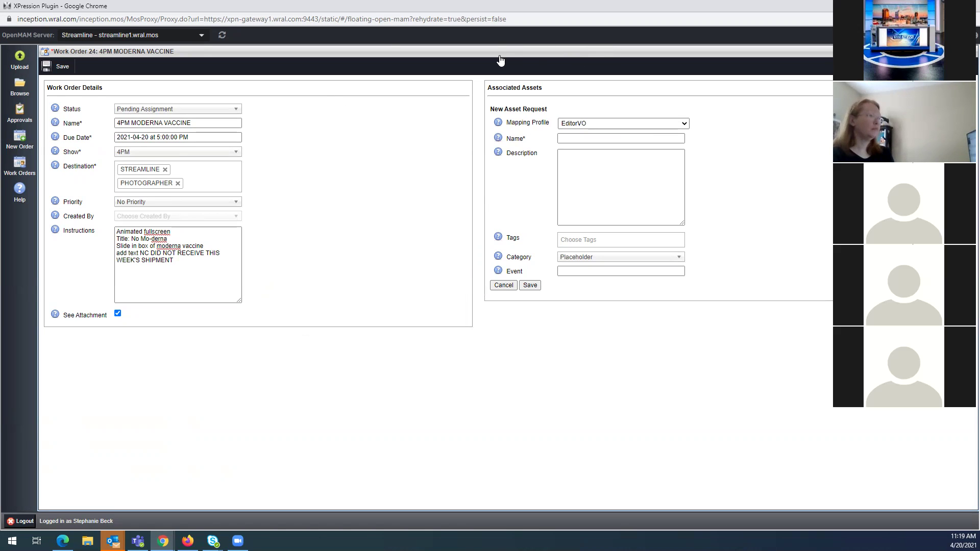
left_click(534, 127)
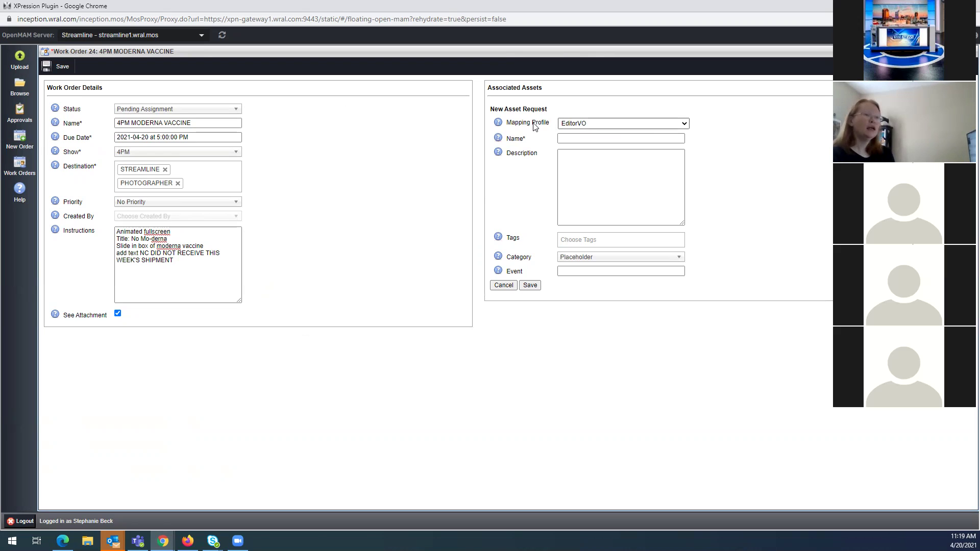
left_click(591, 126)
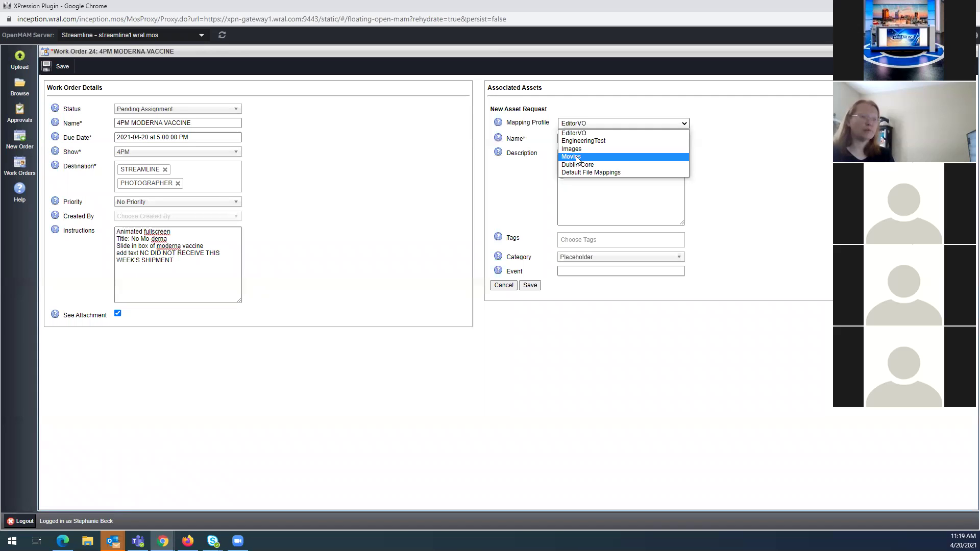
Choose the Movies mapping profile and select the work order's name and instructions text
left_click(571, 157)
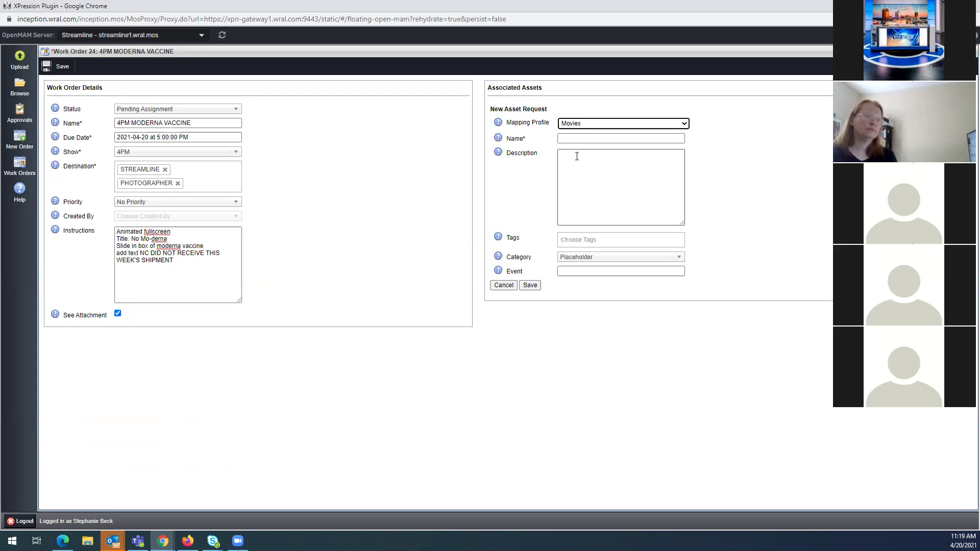
key("Tab")
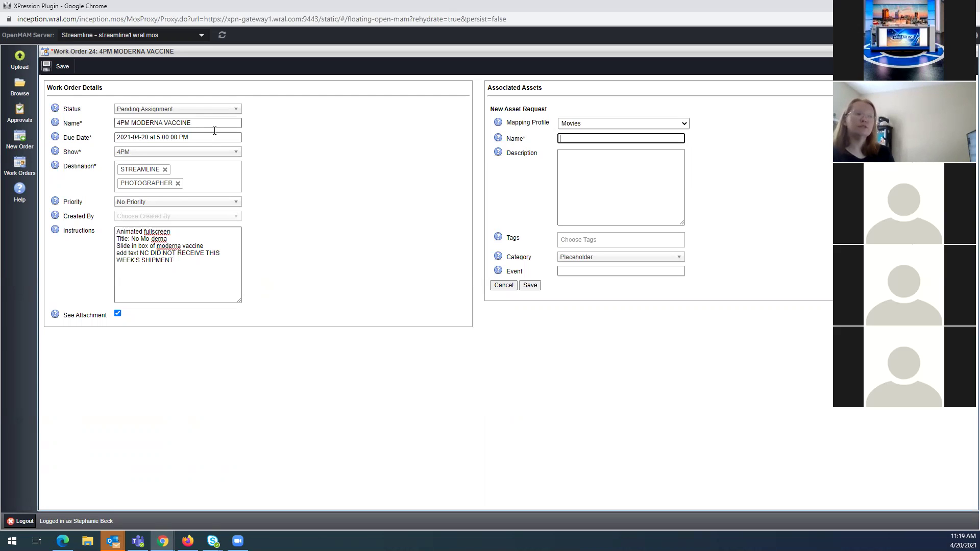
left_click(182, 123)
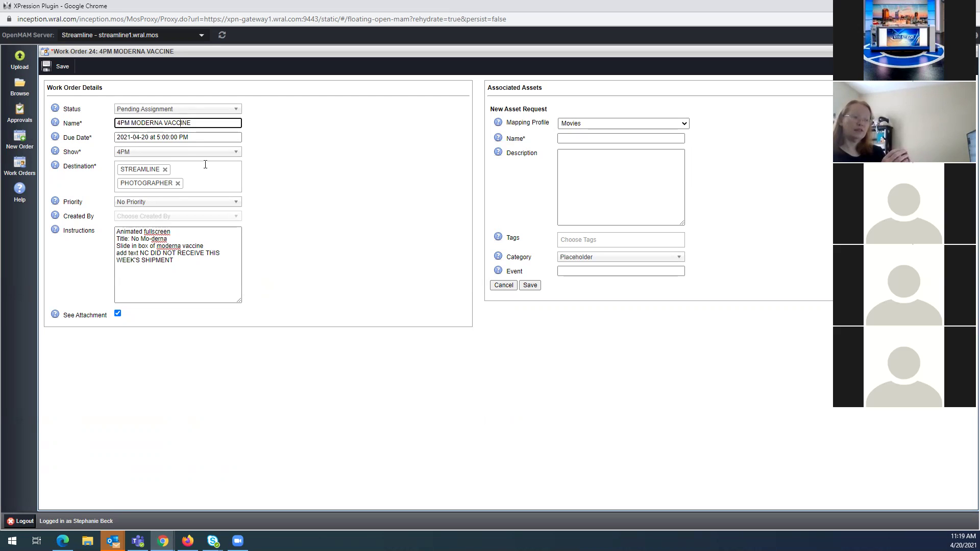
left_click_drag(215, 121, 95, 124)
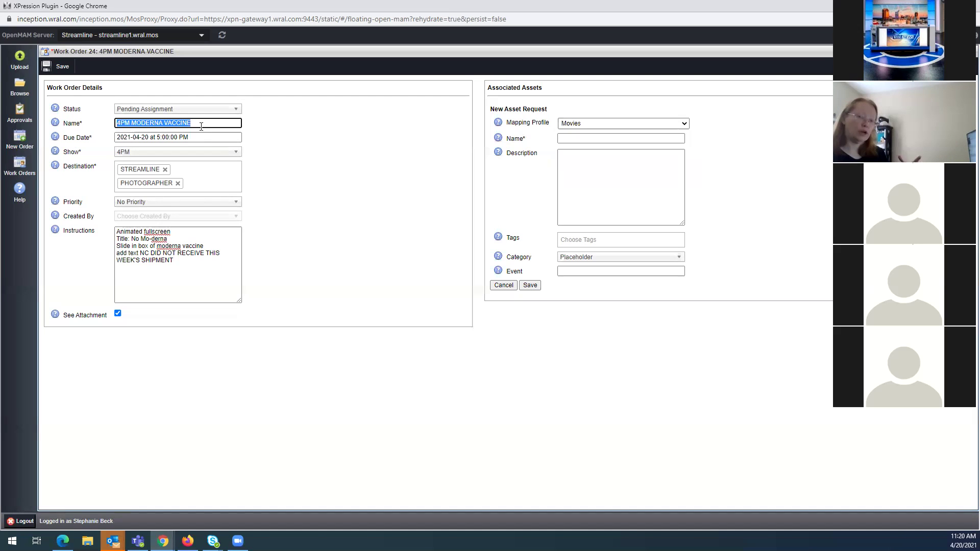
left_click(568, 139)
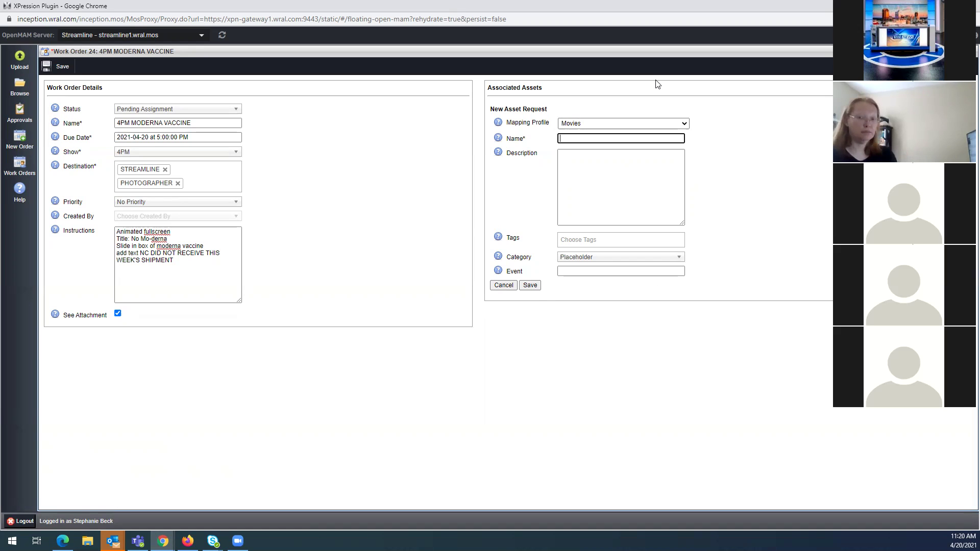
left_click_drag(185, 261, 117, 232)
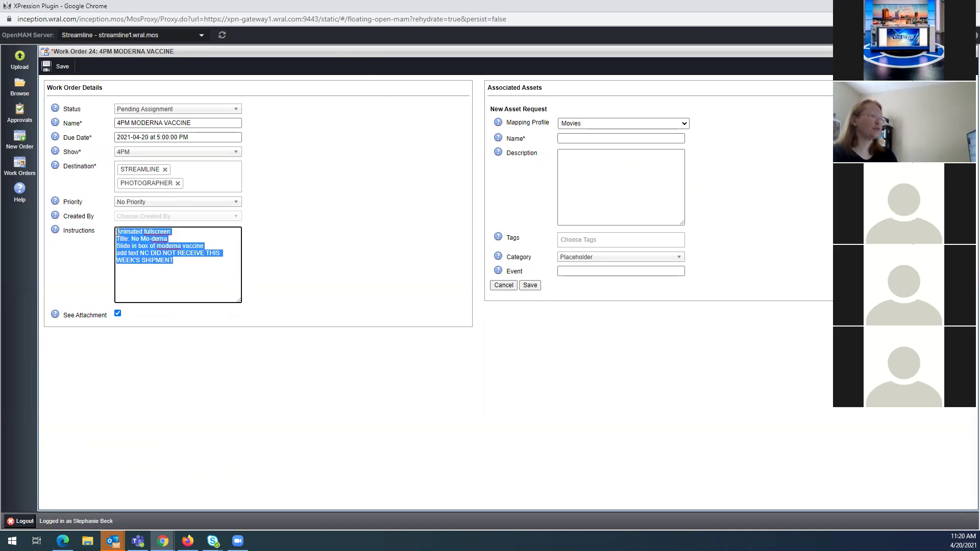
left_click(563, 158)
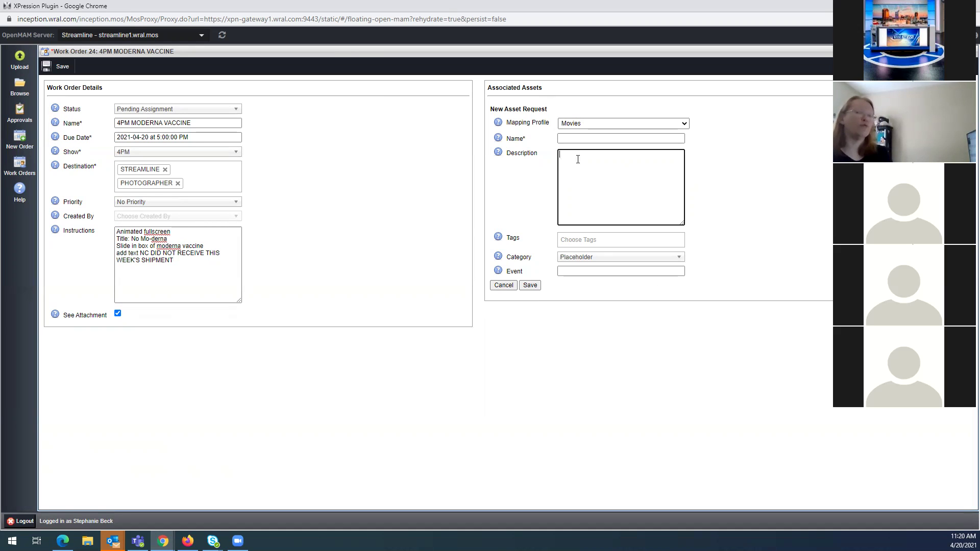
left_click(142, 260)
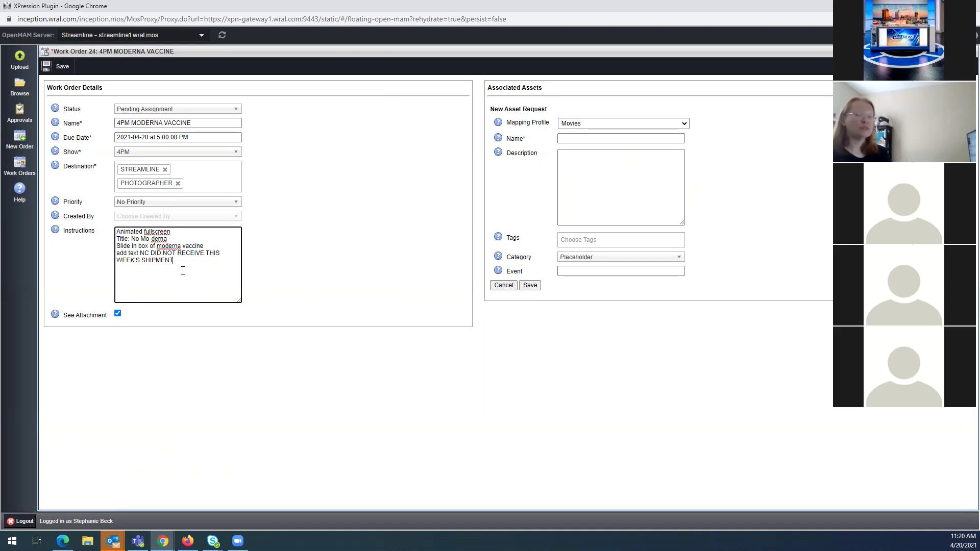
left_click(578, 179)
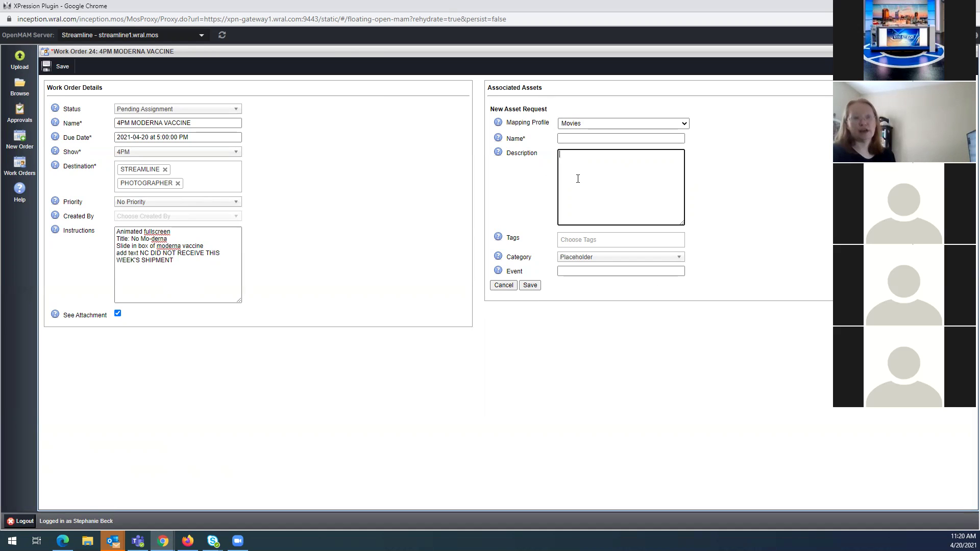
Name the asset MODERNA DELAY and describe it as 'Moderna, delayed, animation'
left_click(563, 139)
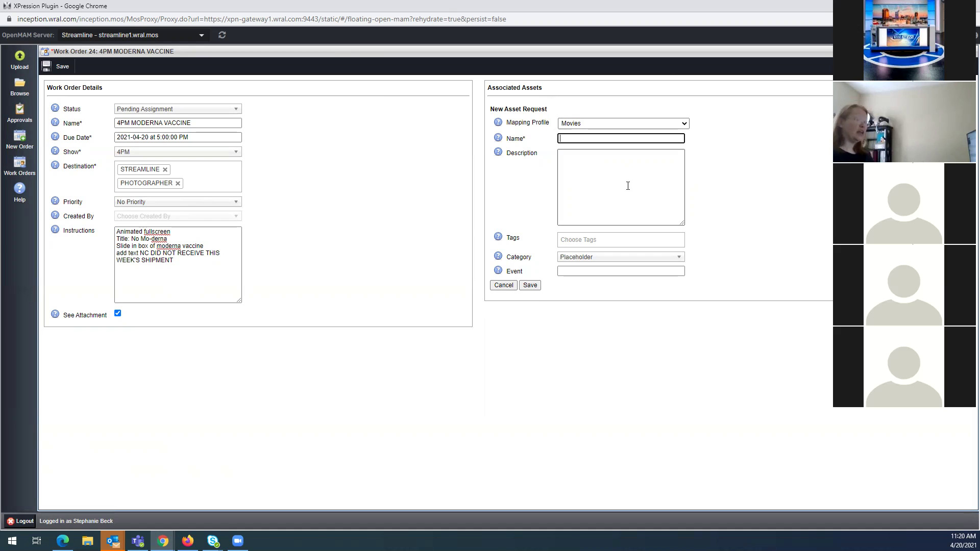
type("MOD")
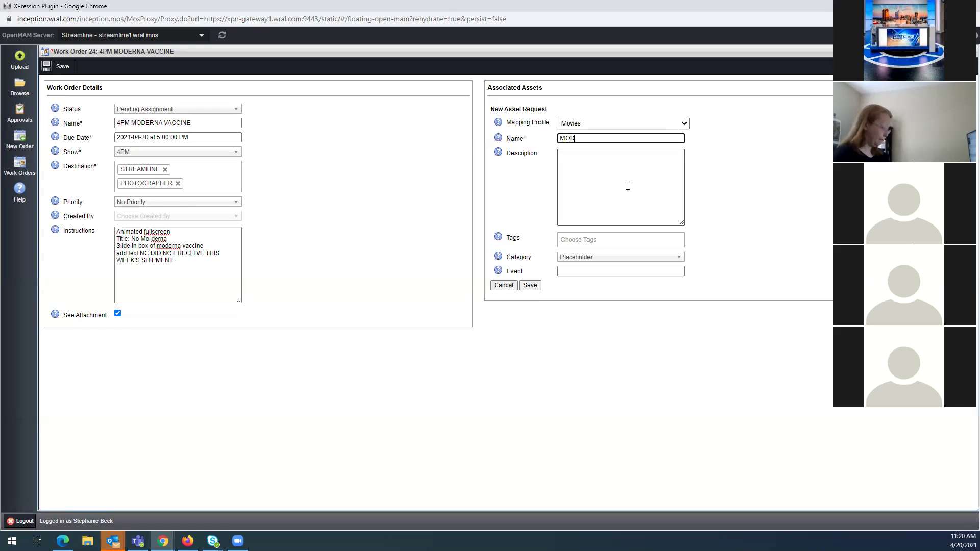
type("ERNA SHIPME")
key("BackSpace")
key("BackSpace")
key("BackSpace")
key("BackSpace")
key("BackSpace")
key("BackSpace")
type("DELAY")
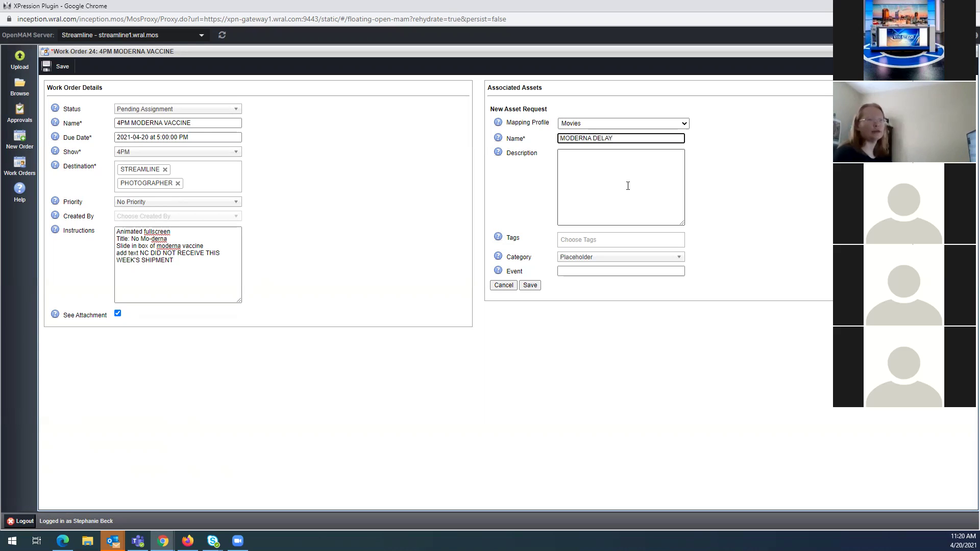
left_click(628, 185)
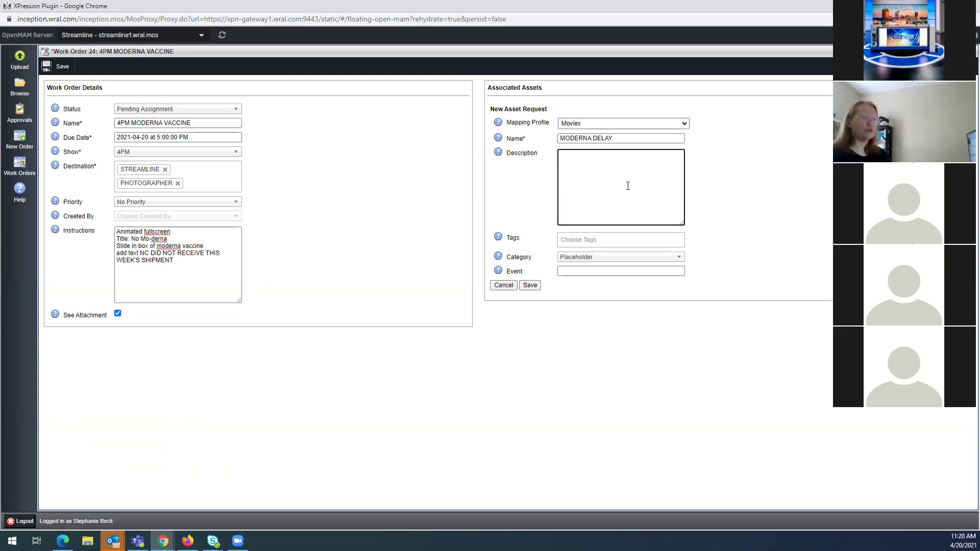
type("Moderna, delayed")
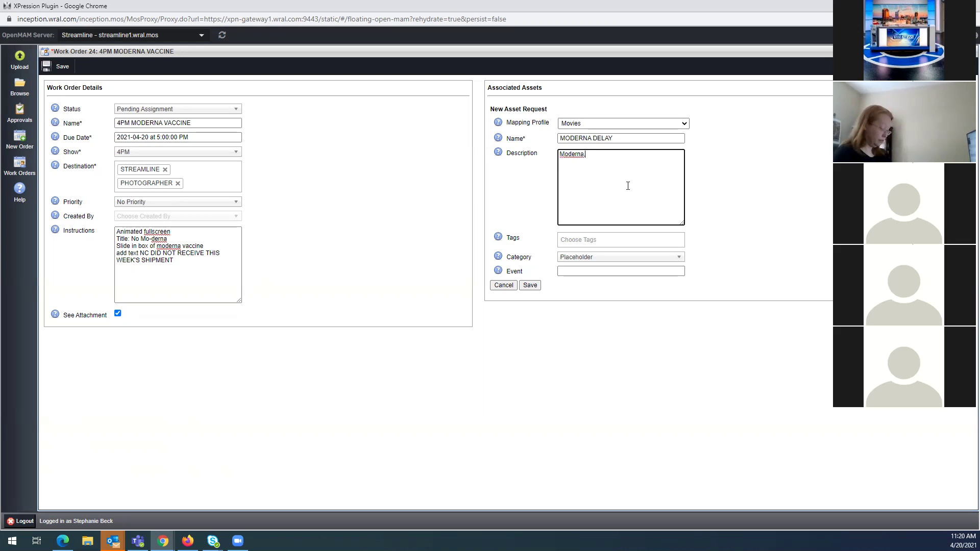
type(", animation")
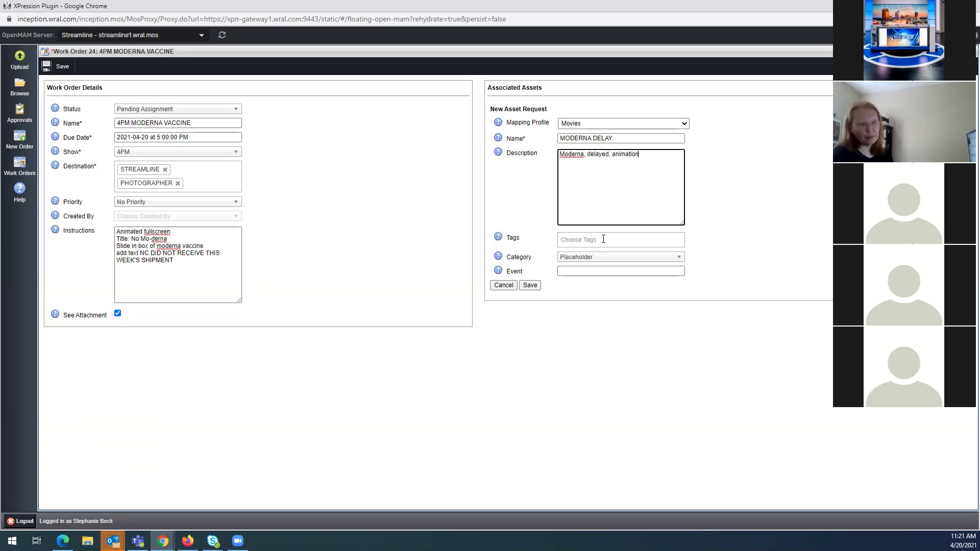
Tag the asset Vaccine, keep the Placeholder category, and save the asset request
triple_click(607, 154)
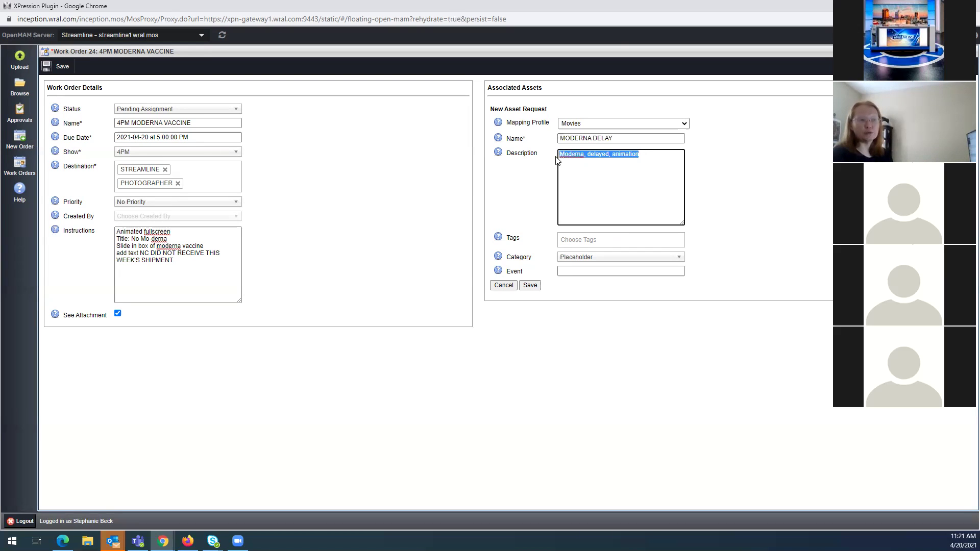
left_click(601, 239)
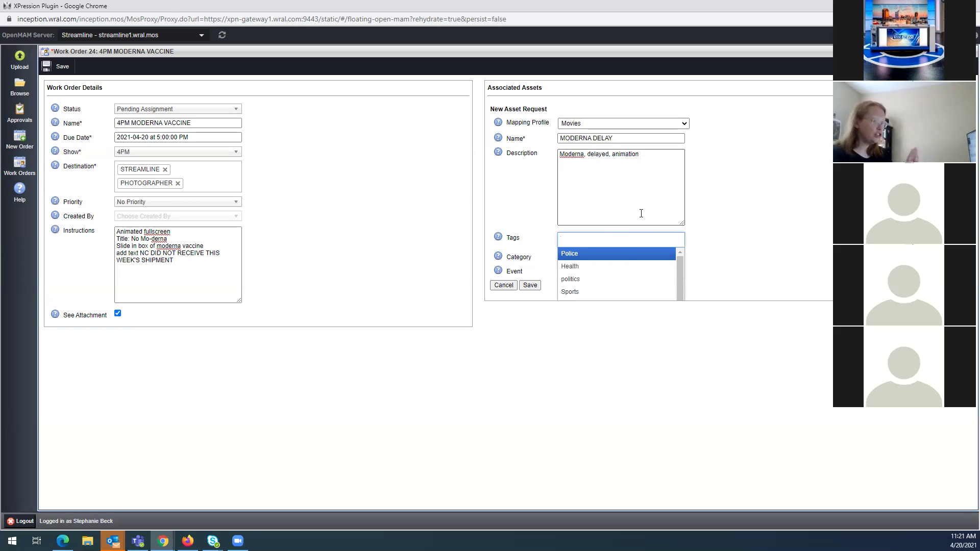
scroll(640, 213, "down", 1)
scroll(640, 218, "down", 1)
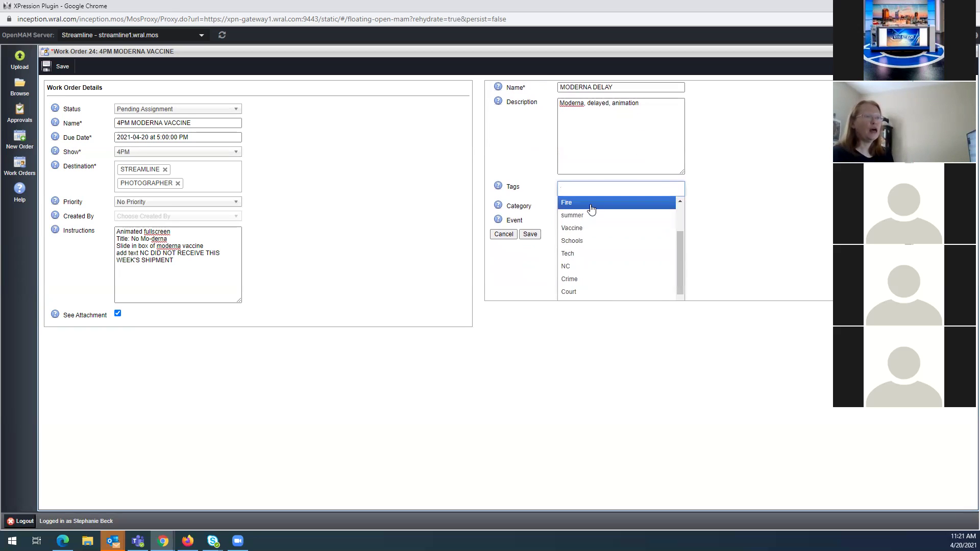
left_click(577, 228)
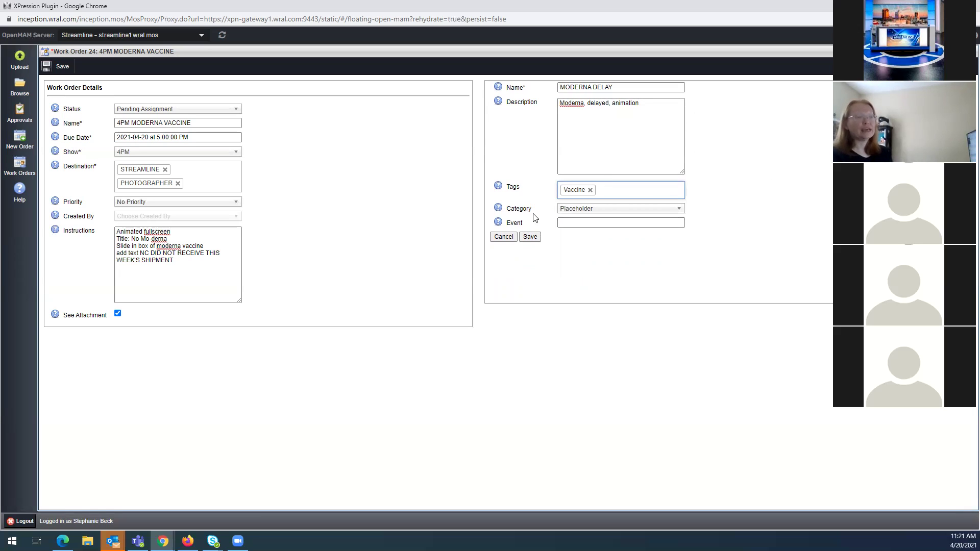
left_click(591, 215)
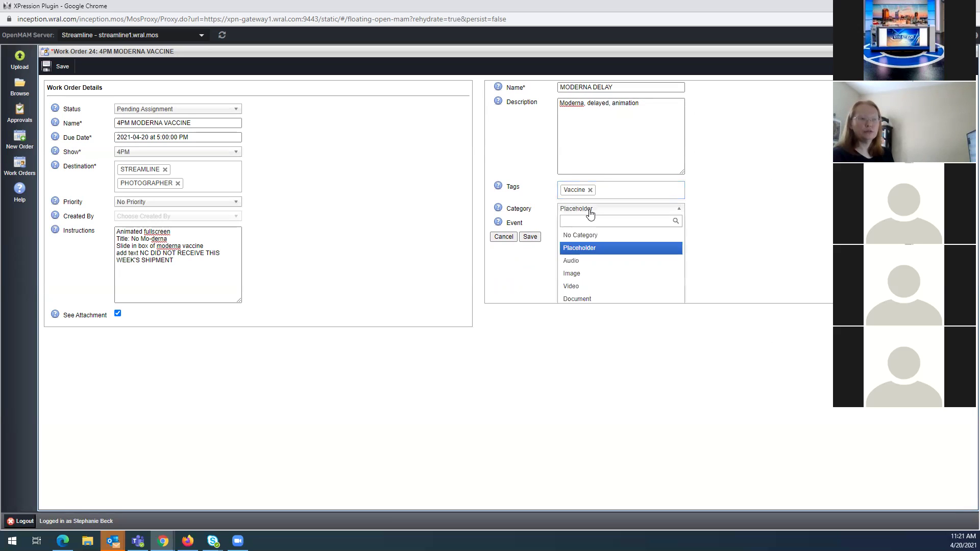
left_click(590, 214)
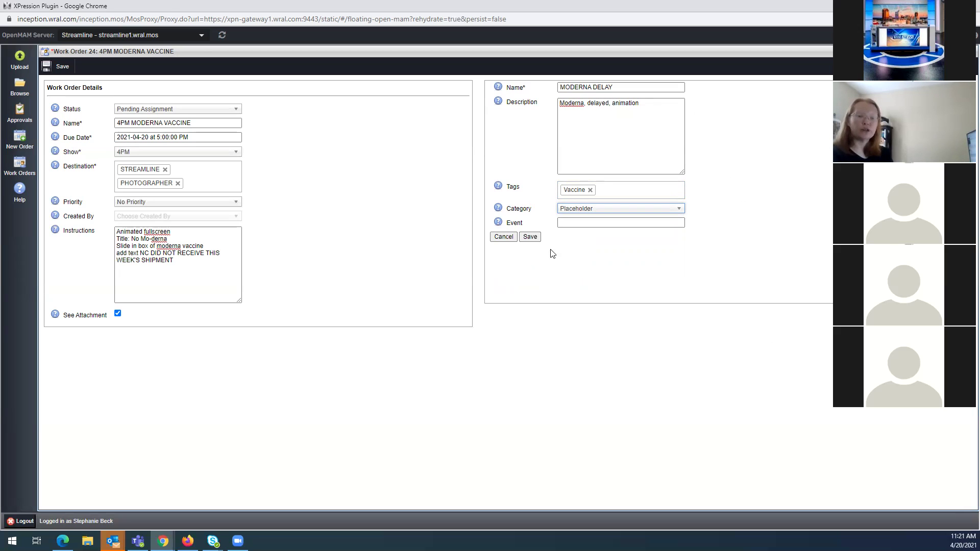
left_click(530, 238)
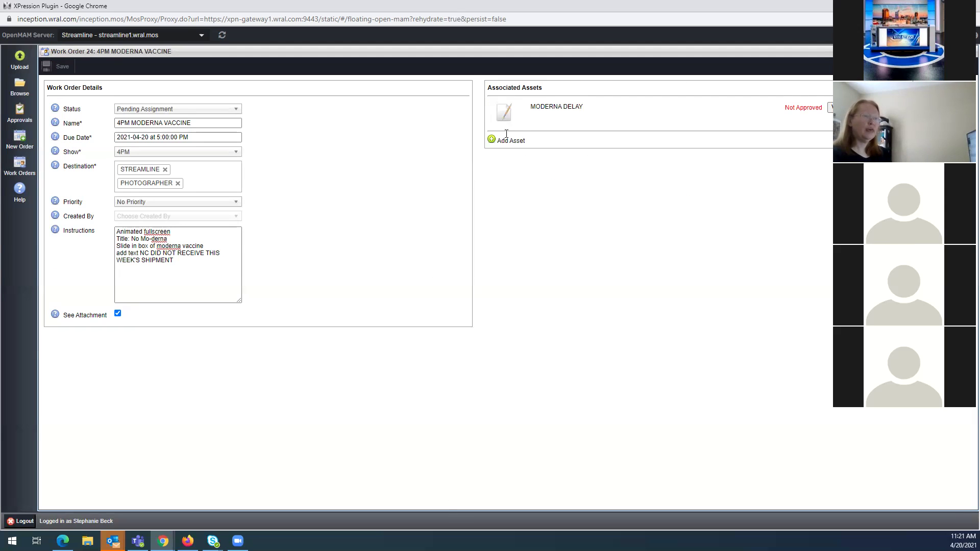
Restore the plugin window, uncheck See Attachment, and move the window right to reveal the rundown
key("super+Down")
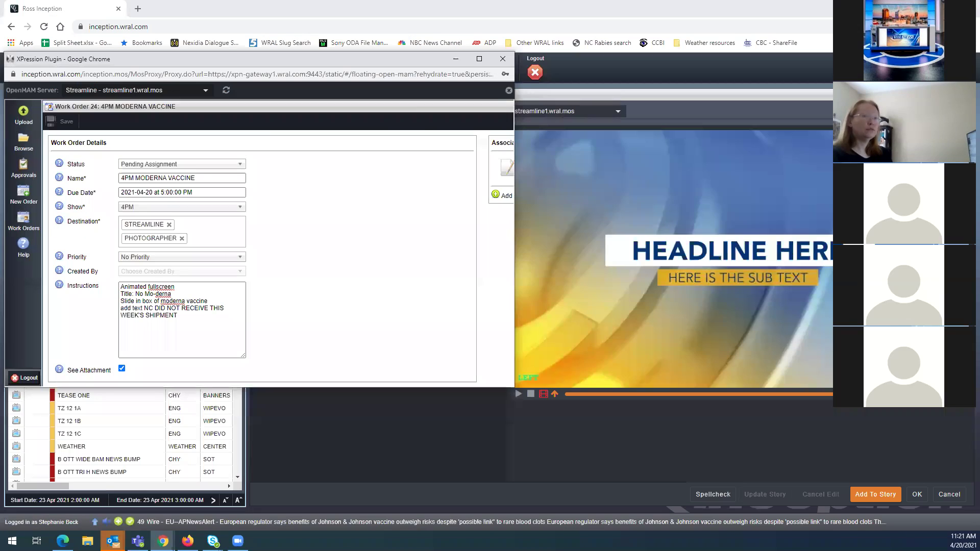
scroll(392, 221, "down", 2)
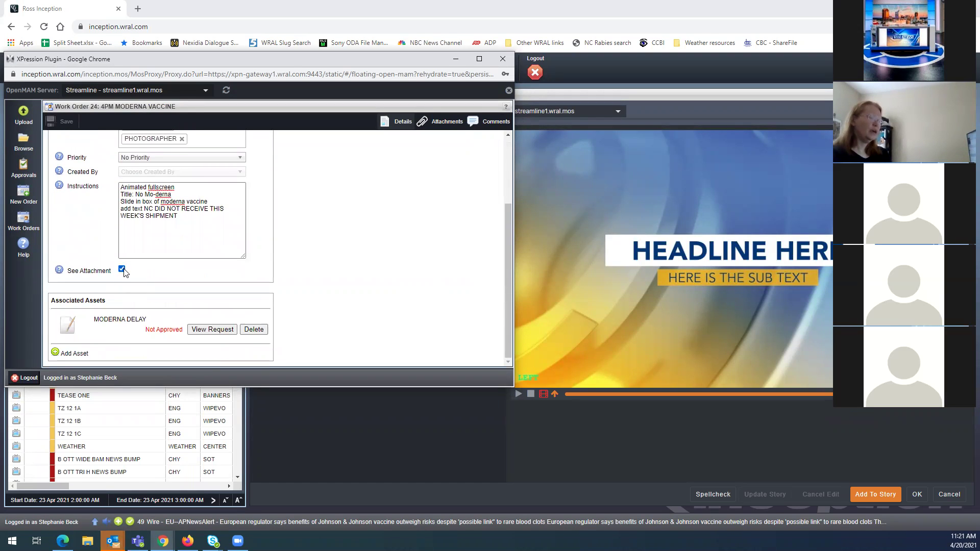
left_click(122, 270)
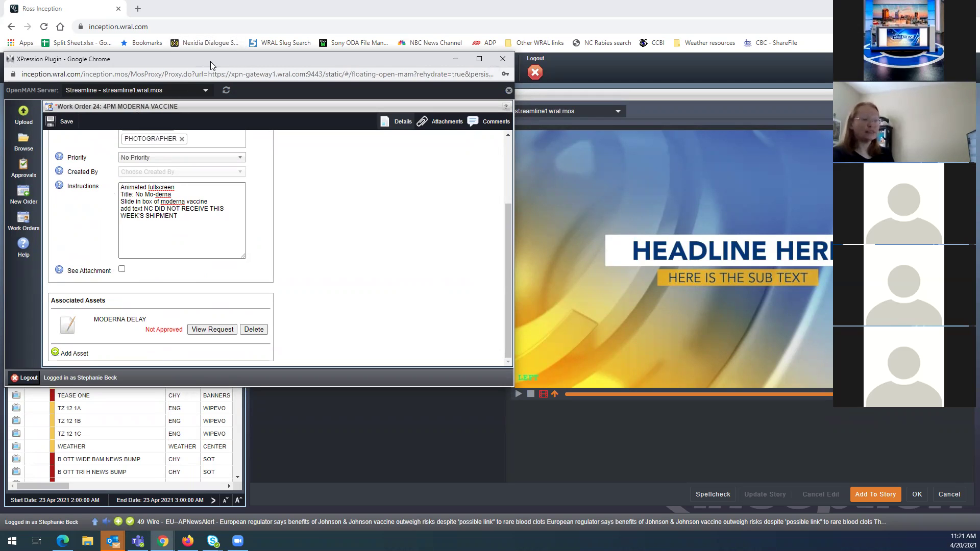
left_click_drag(211, 62, 796, 122)
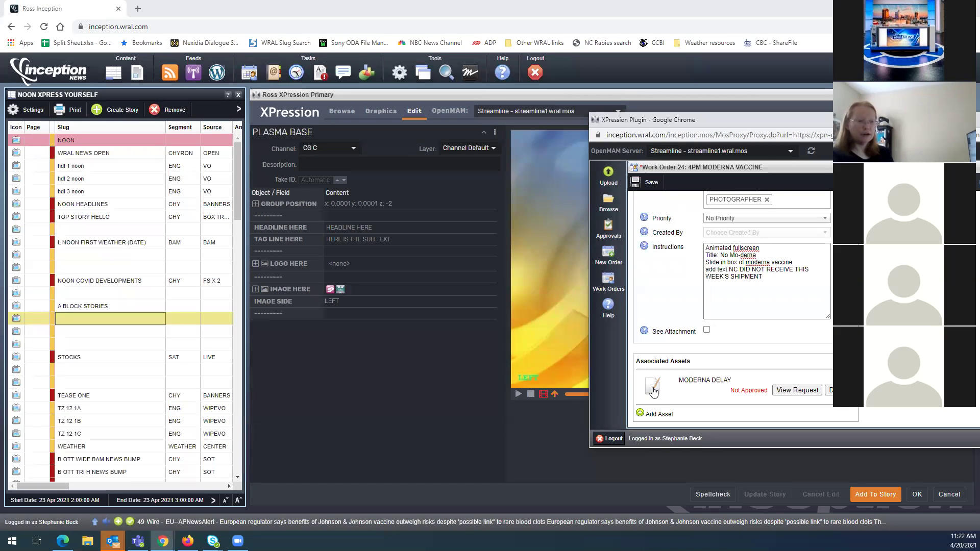
Drag MODERNA DELAY onto the IMAGE HERE field, then bring the work order back maximized
left_click_drag(653, 391, 351, 287)
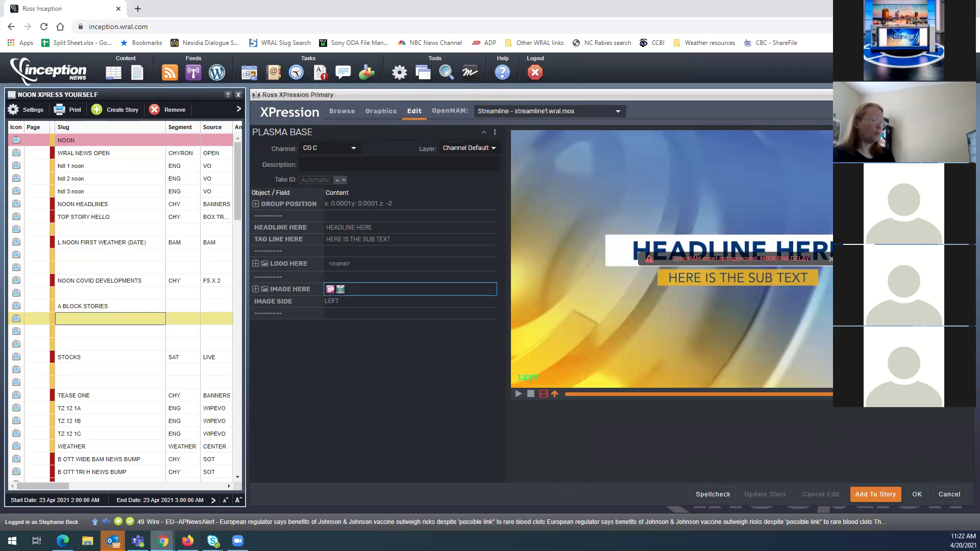
mouse_move(162, 541)
left_click(352, 490)
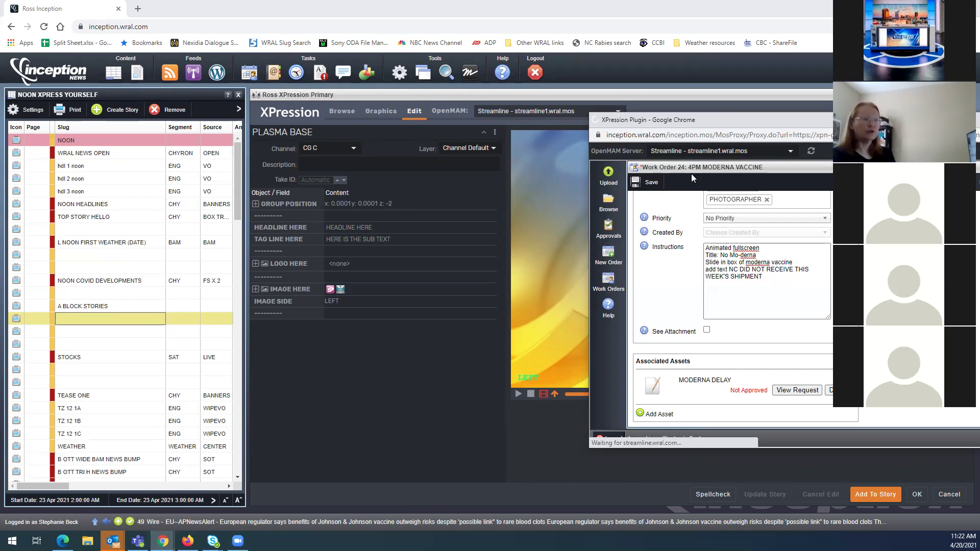
double_click(756, 120)
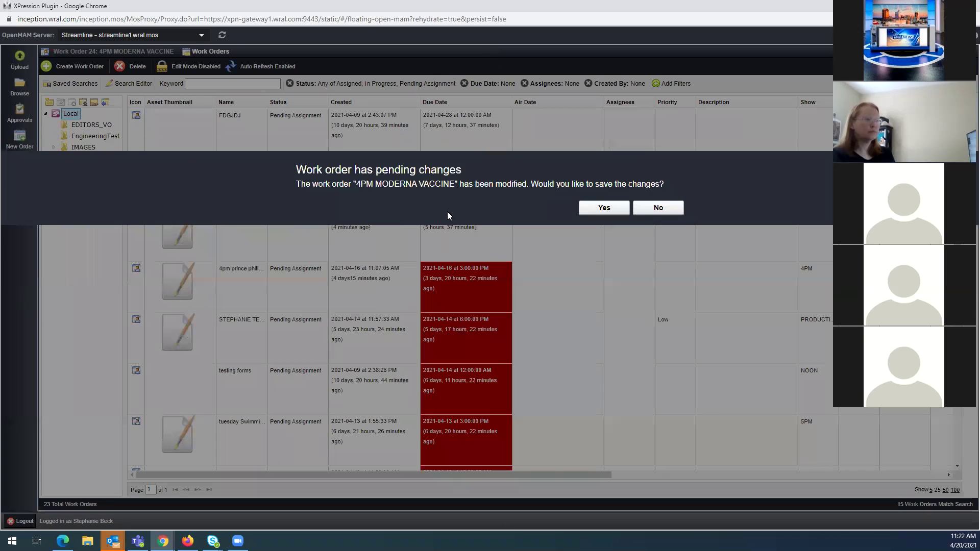
Save the pending work order changes, then select the 4PM MODERNA VACCINE work order and its thumbnail
left_click(595, 210)
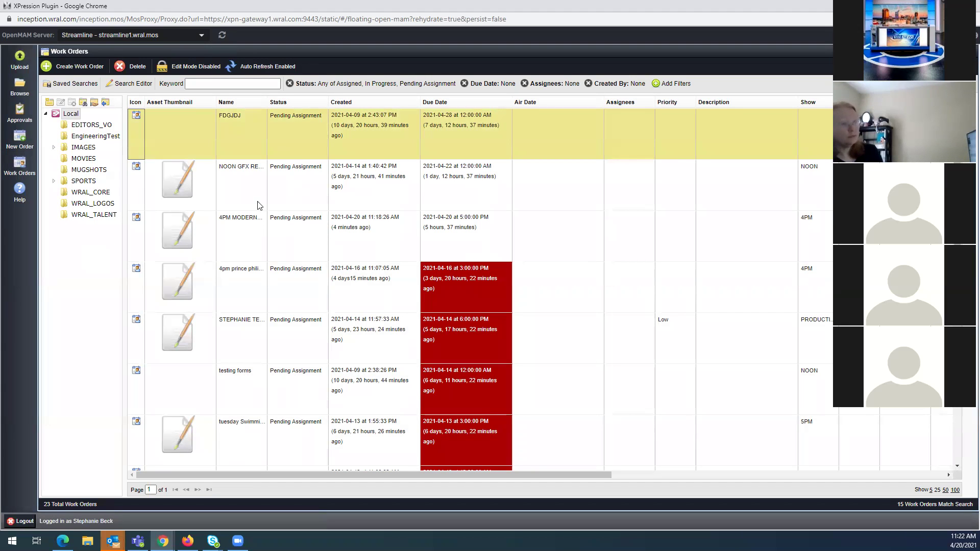
right_click(681, 164)
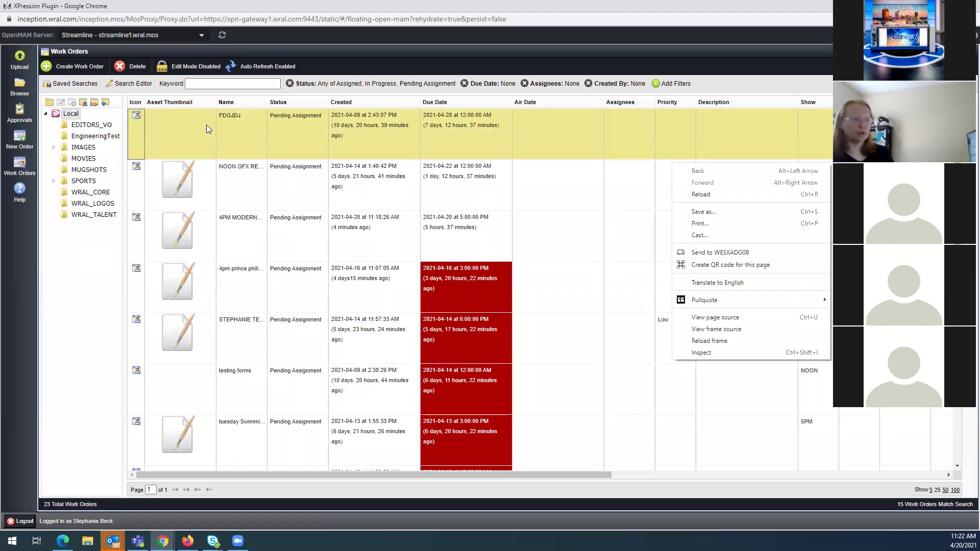
left_click(246, 248)
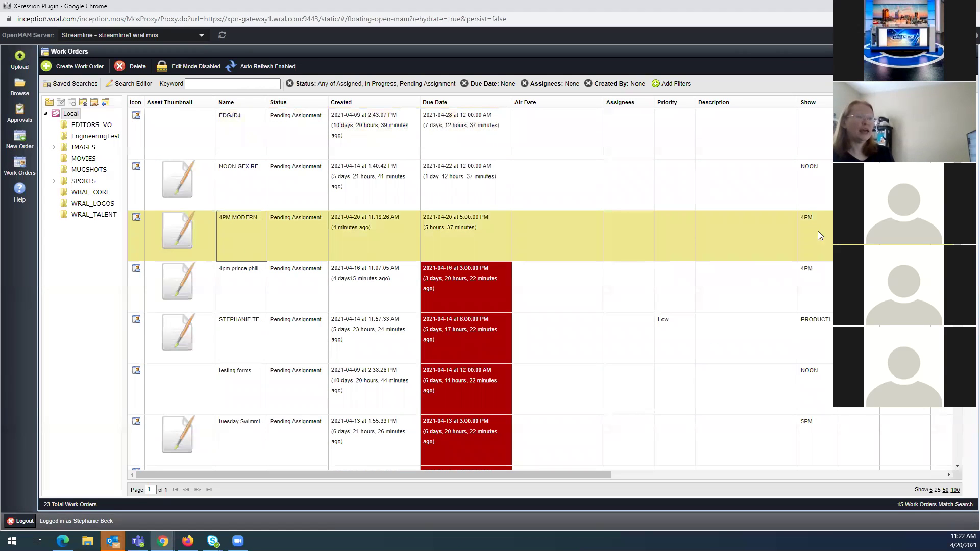
left_click(177, 239)
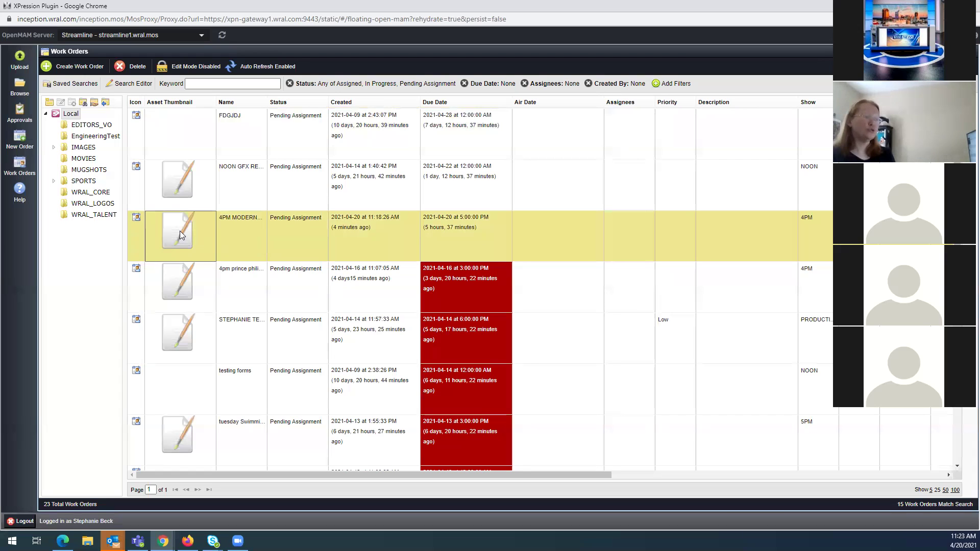
left_click_drag(185, 237, 79, 258)
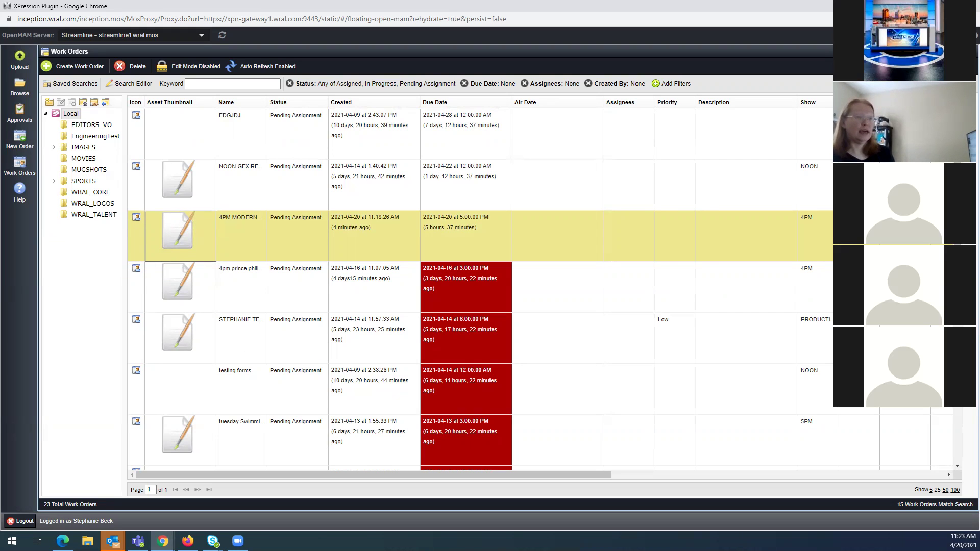
left_click(241, 179)
double_click(241, 179)
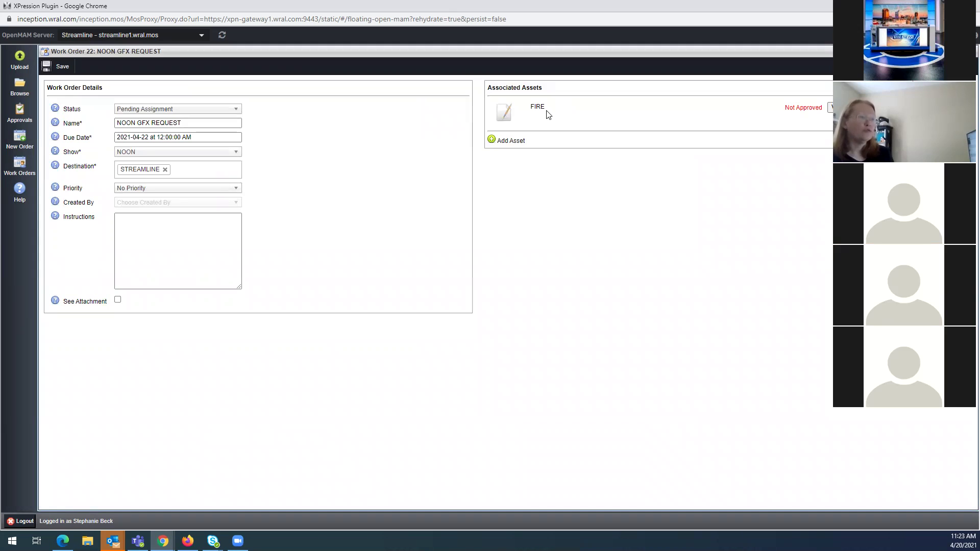
left_click(132, 230)
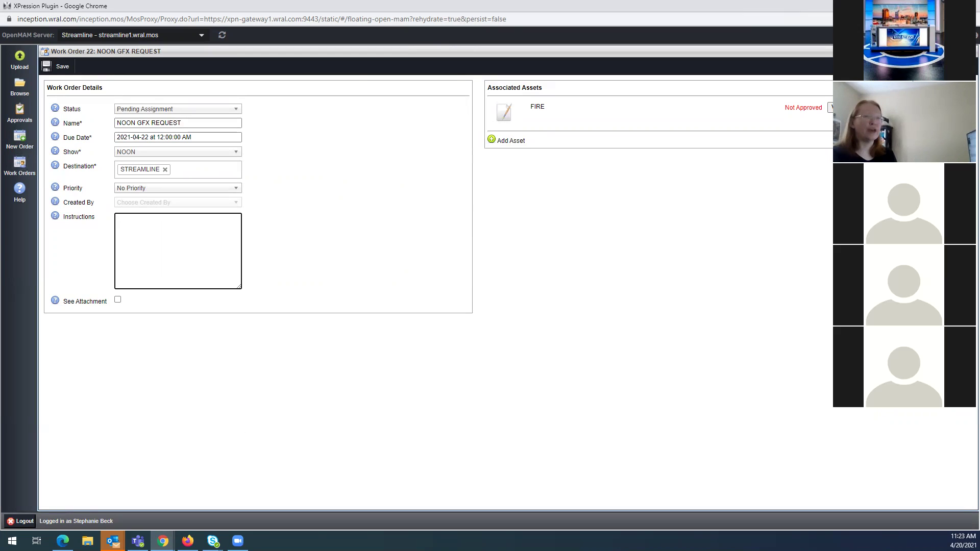
left_click(945, 6)
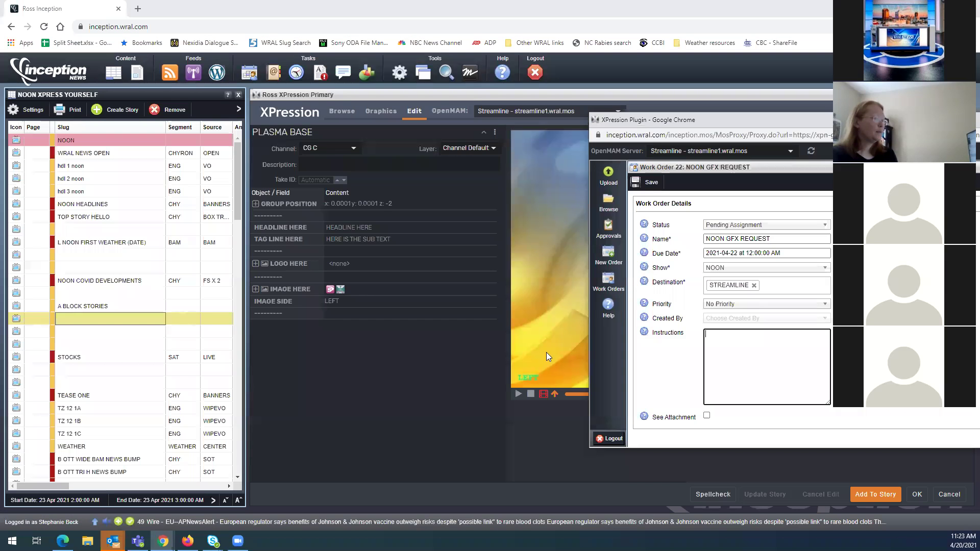
left_click(333, 347)
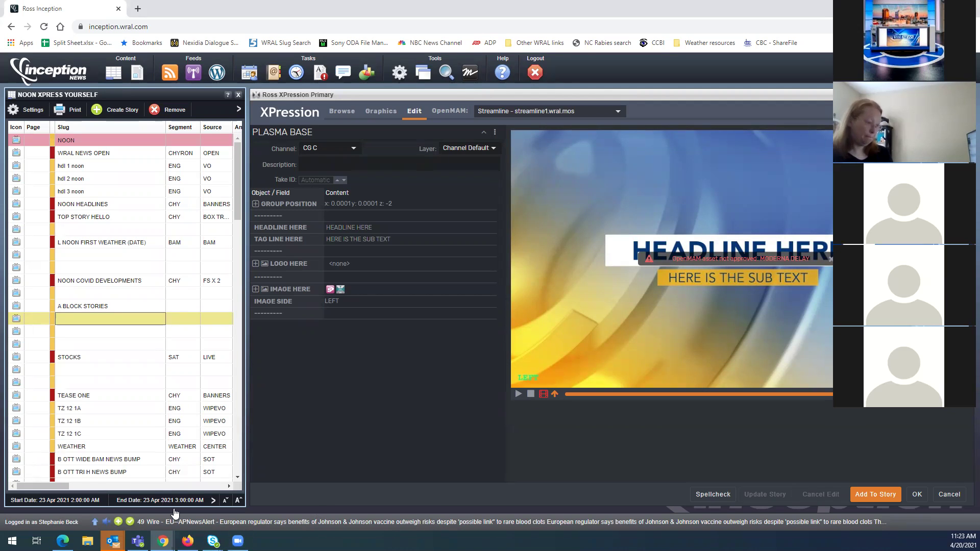
mouse_move(163, 541)
left_click(342, 507)
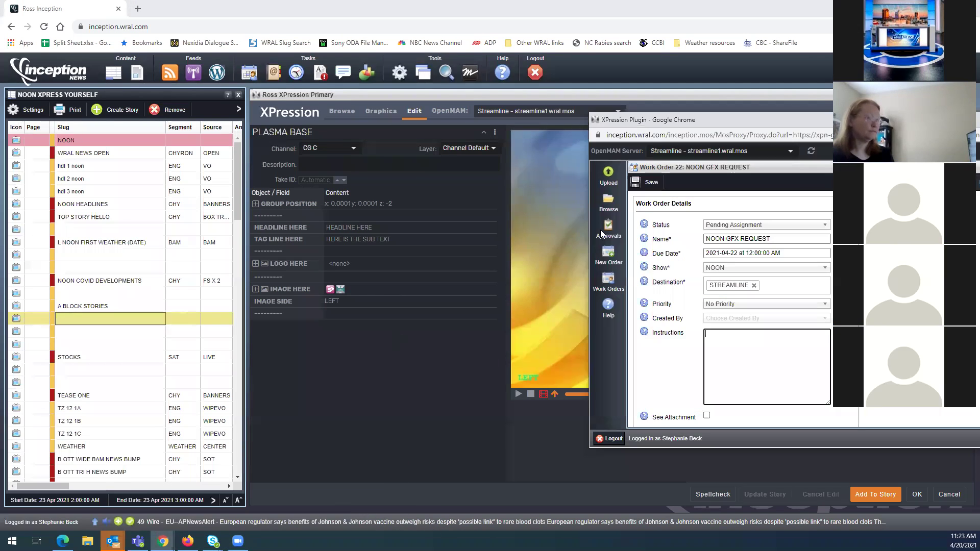
double_click(736, 123)
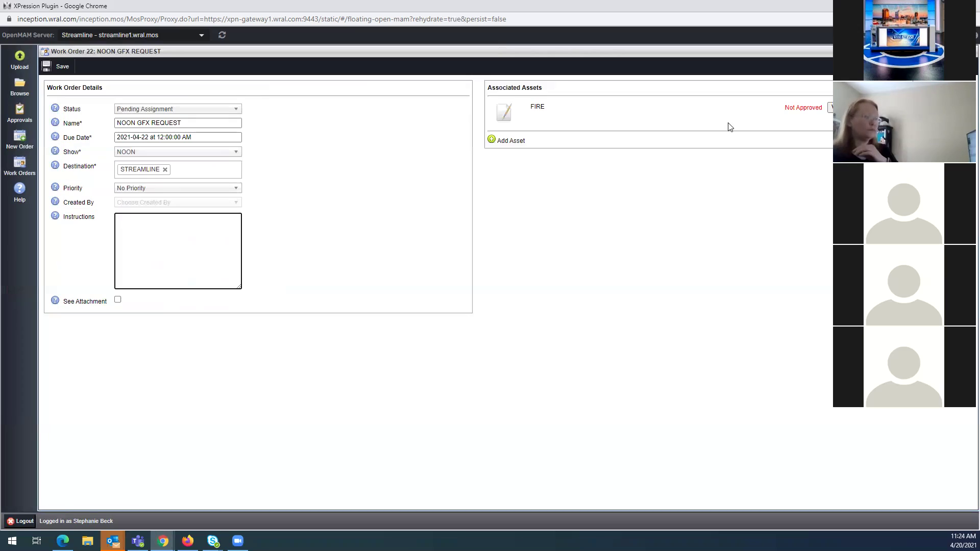
Open Browse and delete the 'moderna' keyword so FS_STOCKS, Health Bkg and other Local assets appear
left_click(19, 85)
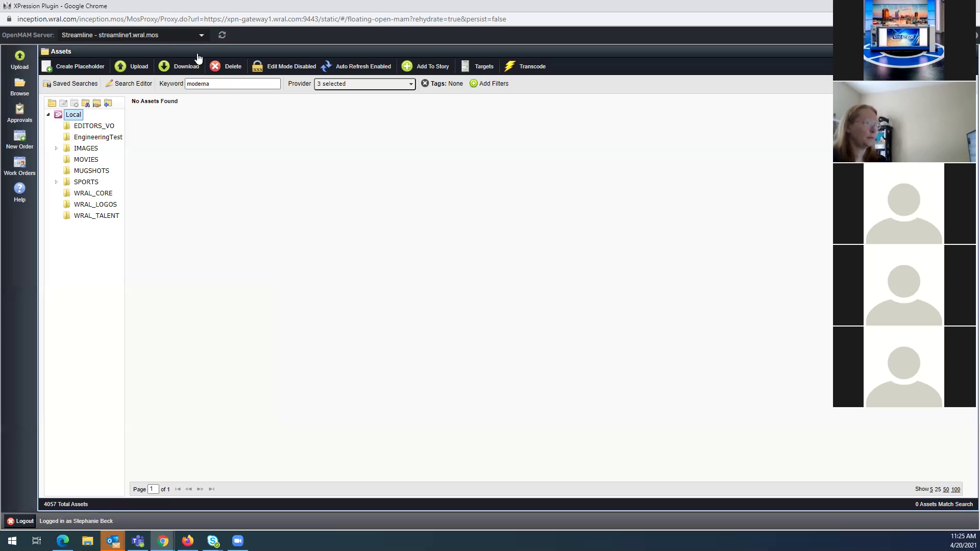
left_click(232, 83)
key("BackSpace")
key("BackSpace")
key("BackSpace")
key("BackSpace")
key("BackSpace")
key("BackSpace")
key("BackSpace")
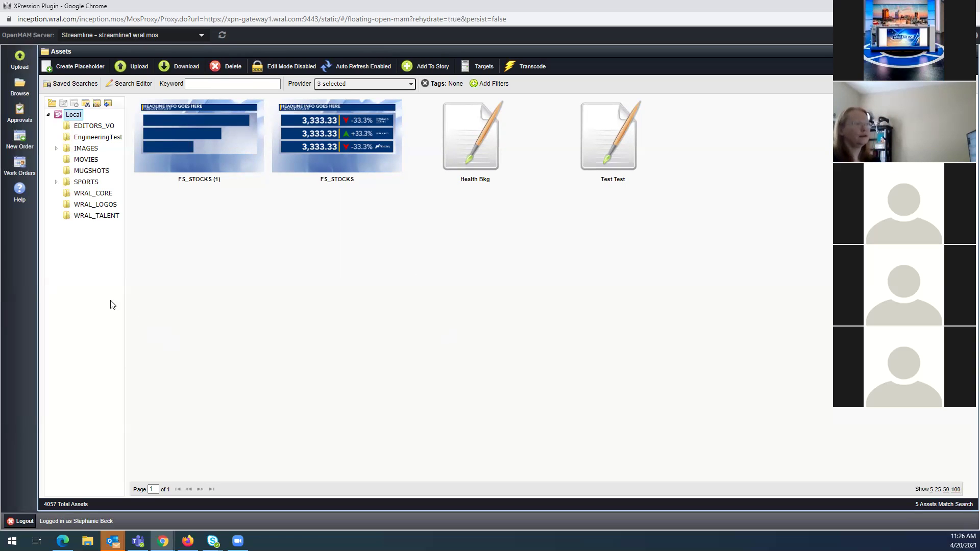
List the 194 assets in the IMAGES folder, then restore down the plugin to reveal the rundown
double_click(77, 149)
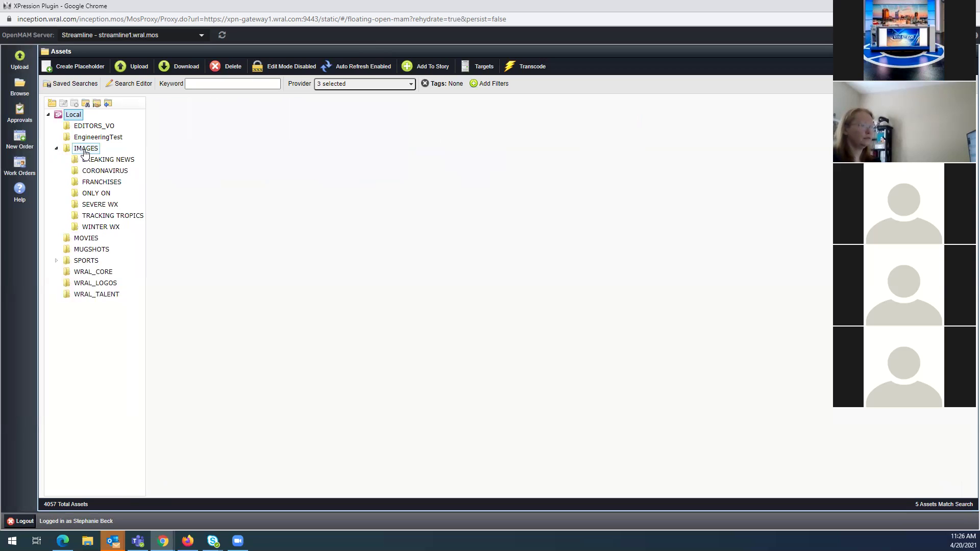
left_click(56, 149)
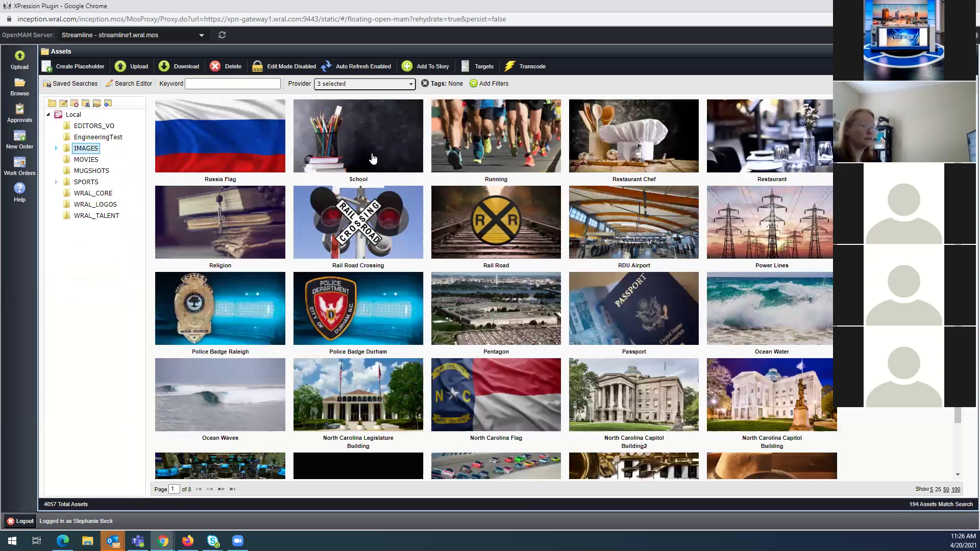
scroll(698, 484, "down", 1)
scroll(694, 420, "up", 1)
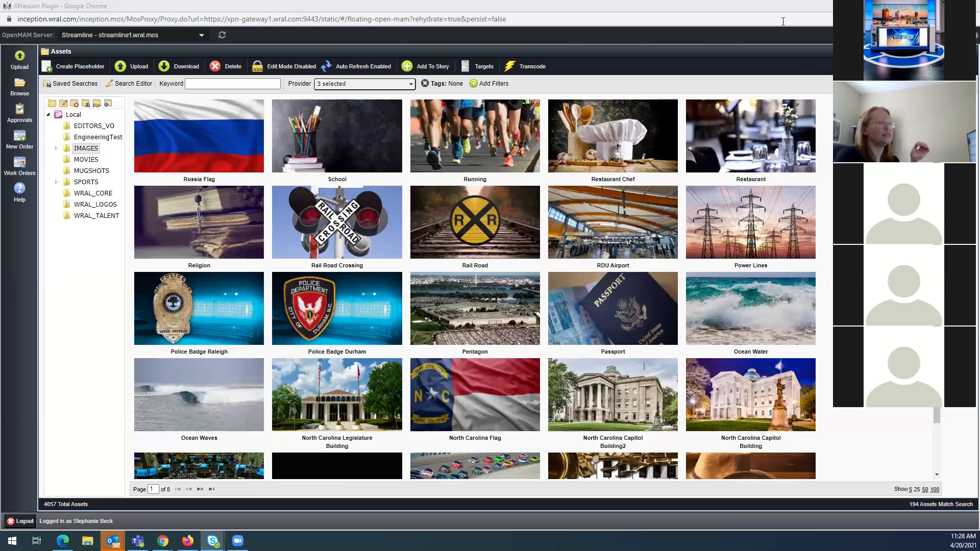
key("super+Down")
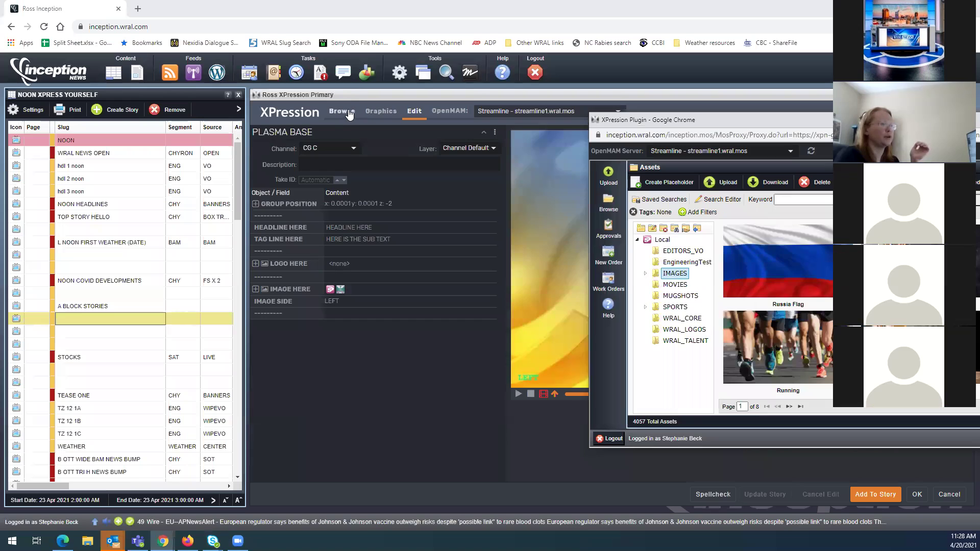
Browse the Persistent saved items, then return to the Graphics library filtered to plasma base
left_click(342, 112)
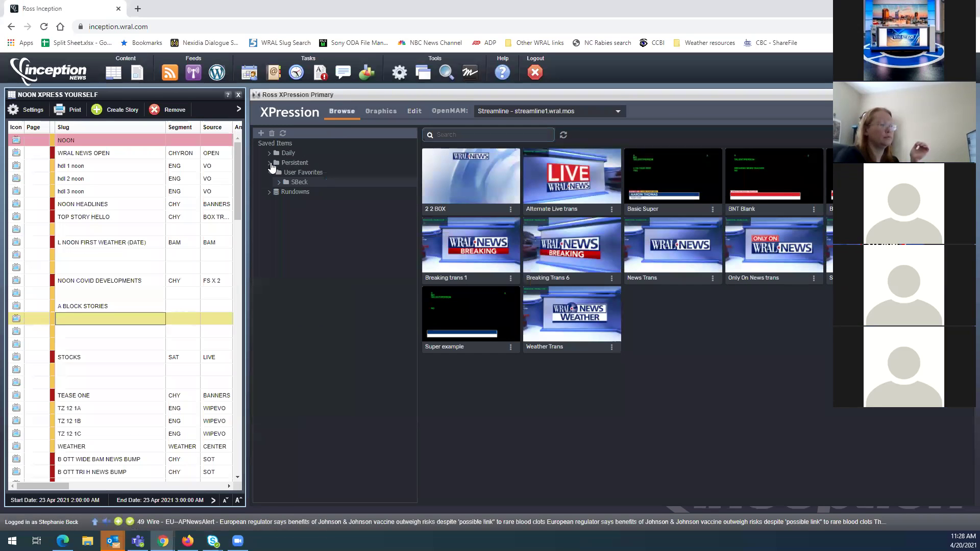
left_click(292, 163)
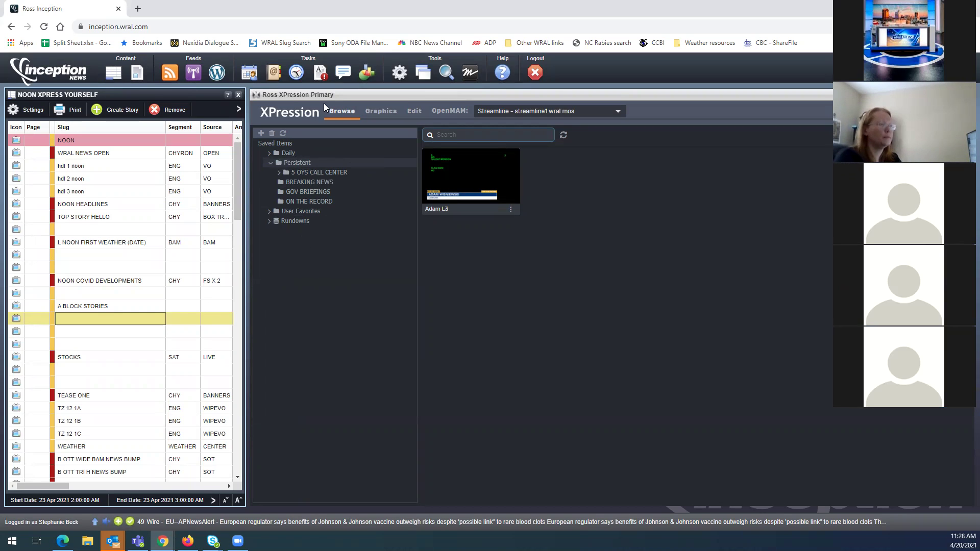
right_click(303, 164)
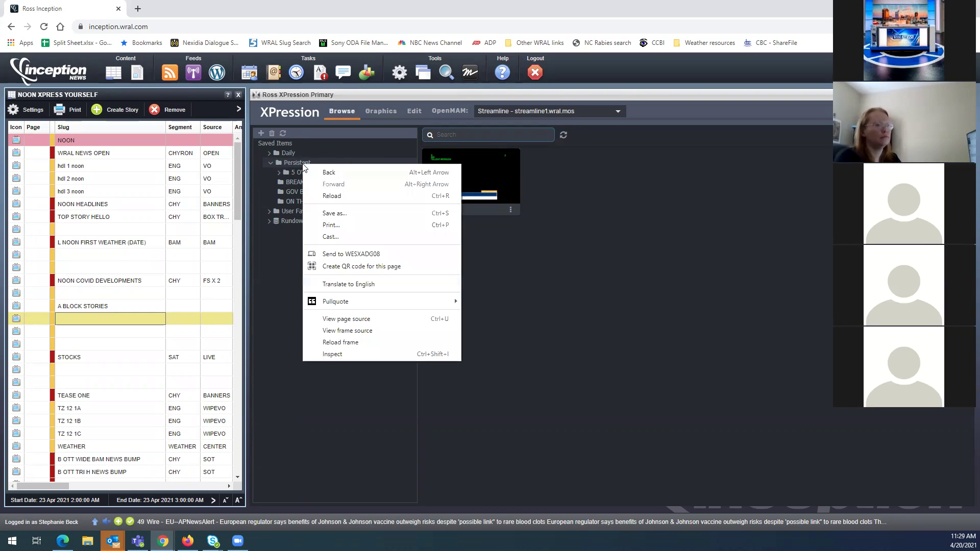
left_click(301, 163)
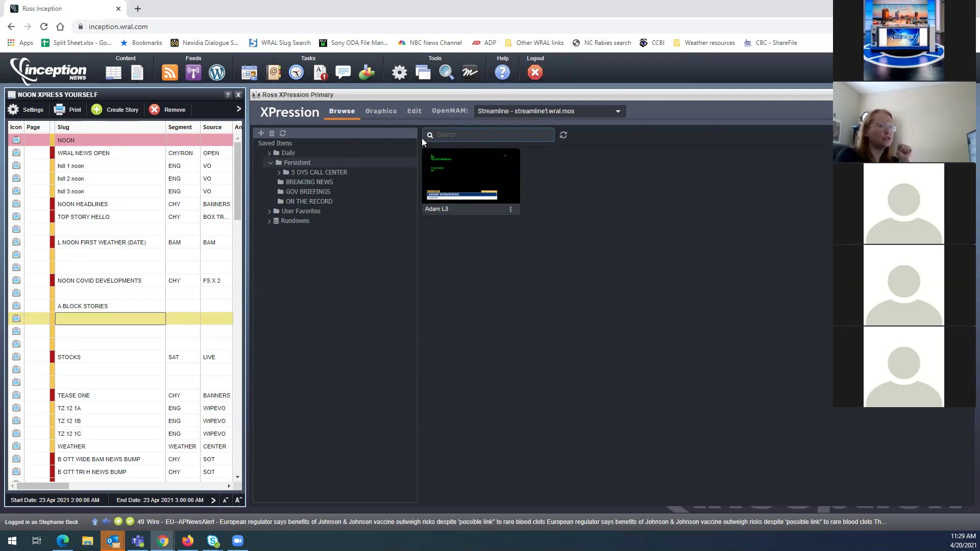
left_click(385, 113)
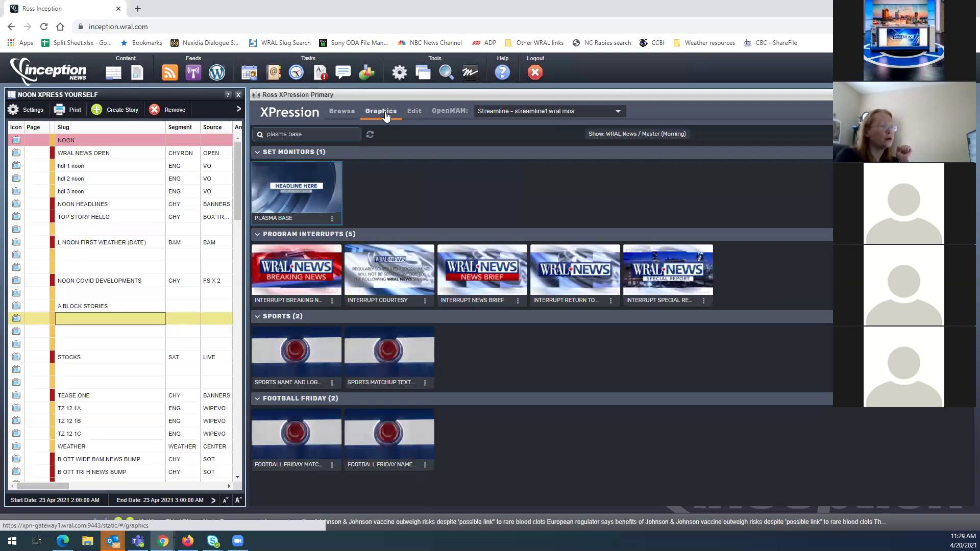
Open PLASMA BASE, browse its Image Here field in a maximized asset window, and list the five Local assets
double_click(290, 189)
left_click(330, 289)
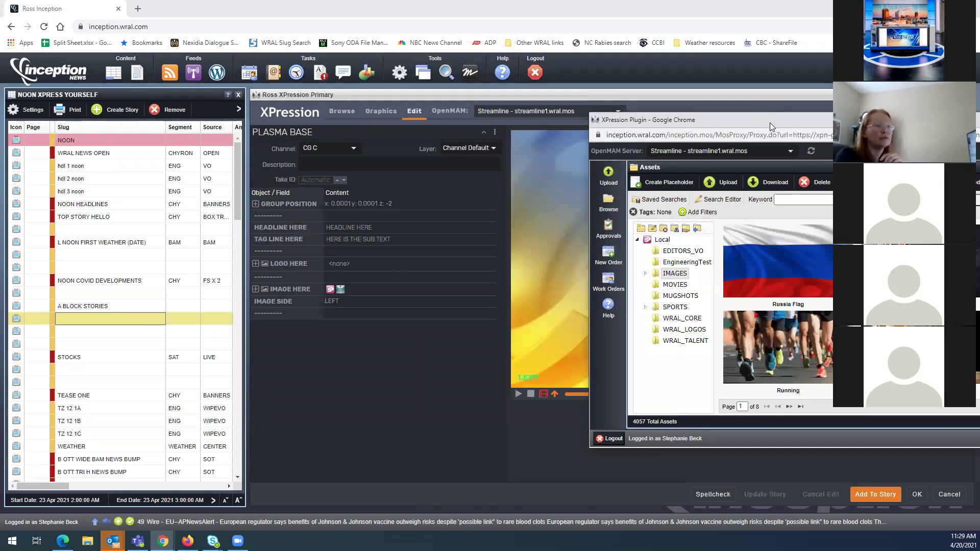
left_click_drag(754, 122, 413, 126)
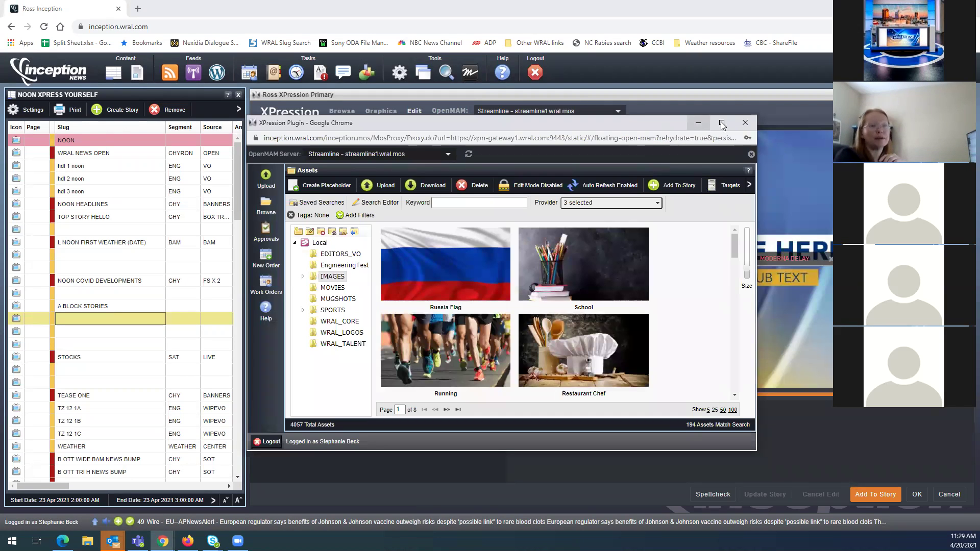
left_click(722, 124)
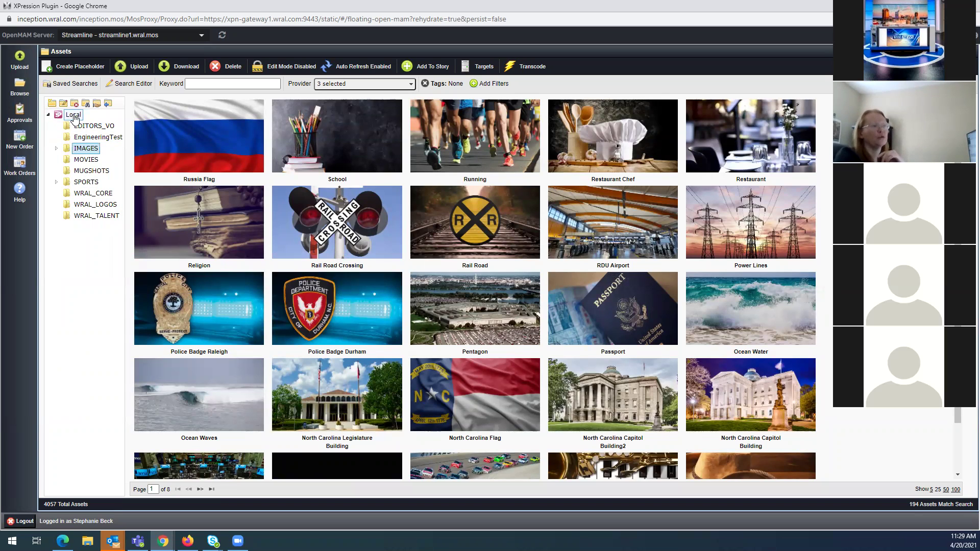
left_click(74, 117)
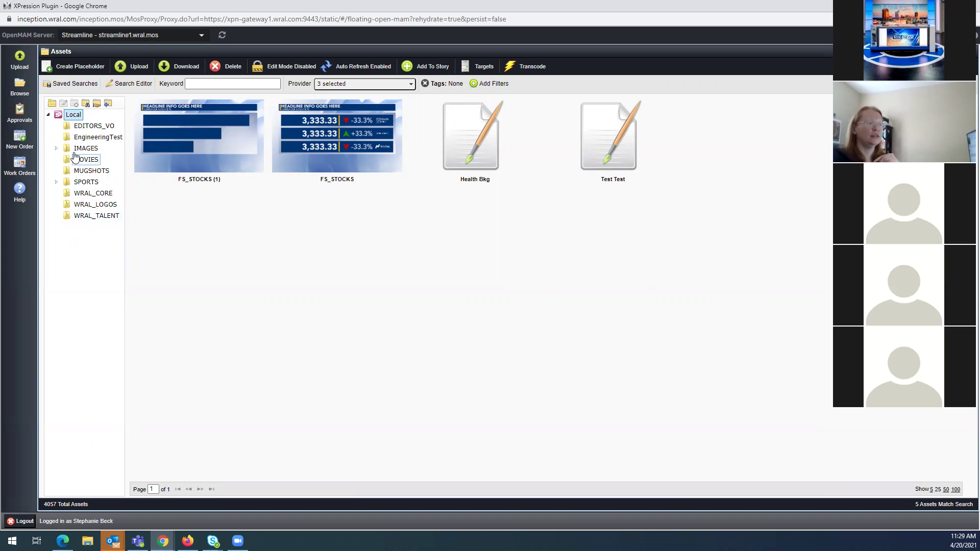
Select the EDITORS_VO folder to list its six assets
left_click(80, 128)
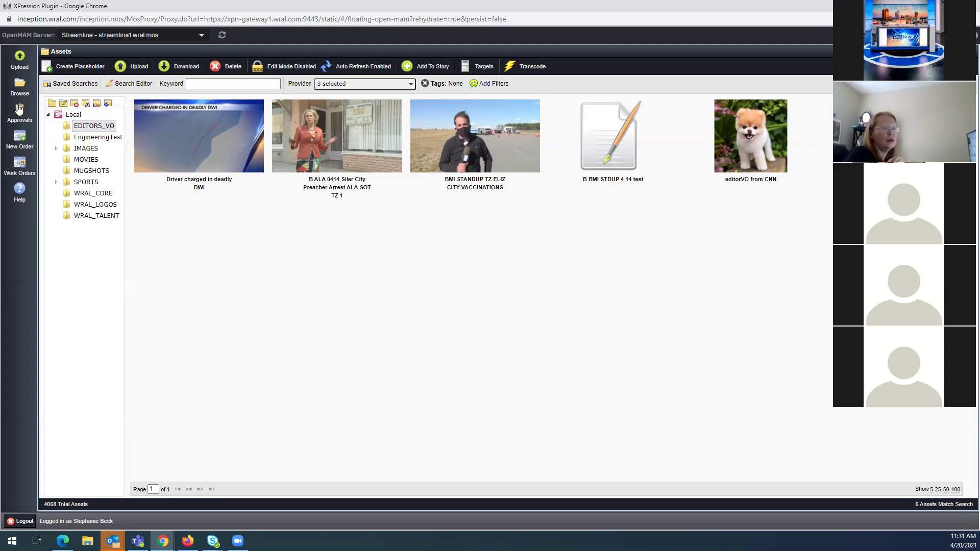
Go from EDITORS_VO to the IMAGES folder, listing its 205 picture assets
left_click(89, 128)
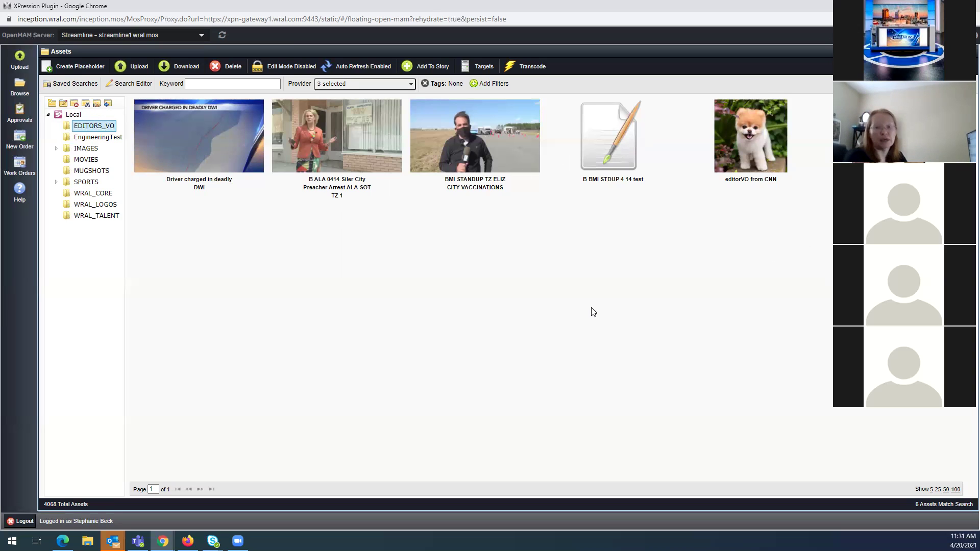
left_click(84, 149)
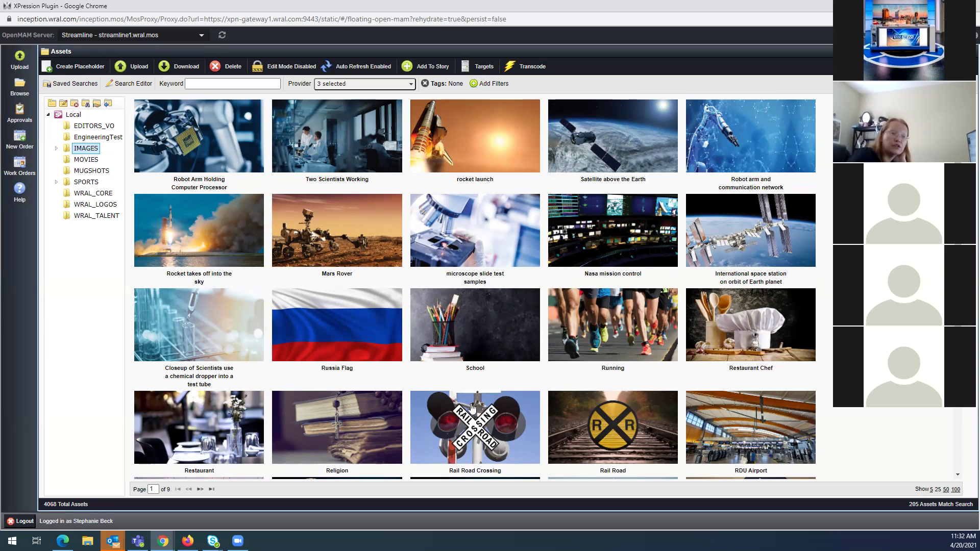
Open Restaurant Chef's details, append 'white hat' to its description, and bring up the tag list
double_click(745, 325)
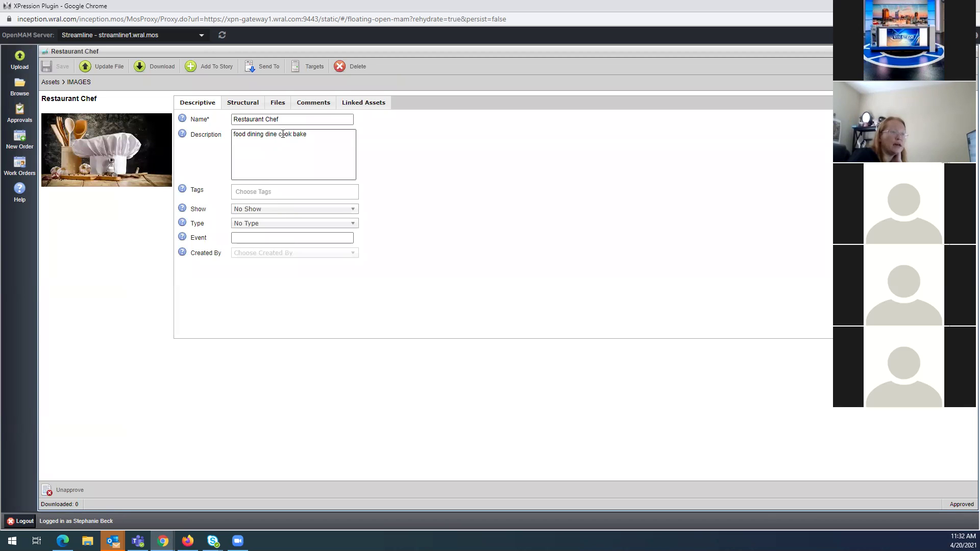
left_click(246, 120)
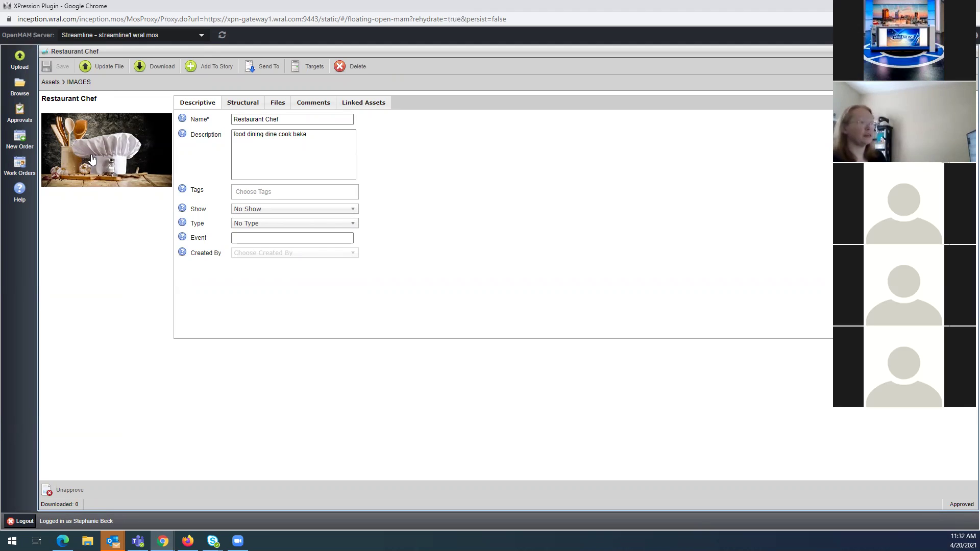
left_click(302, 135)
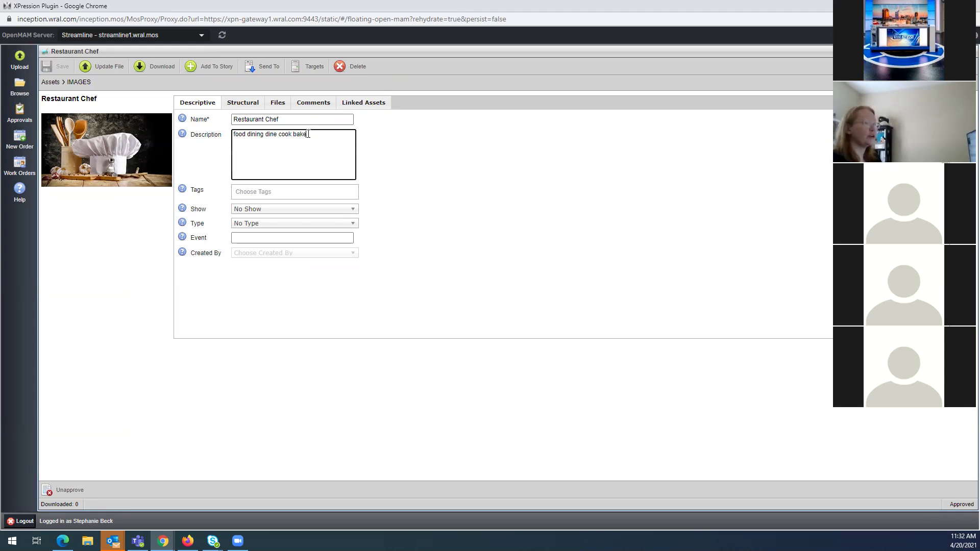
type("white hat")
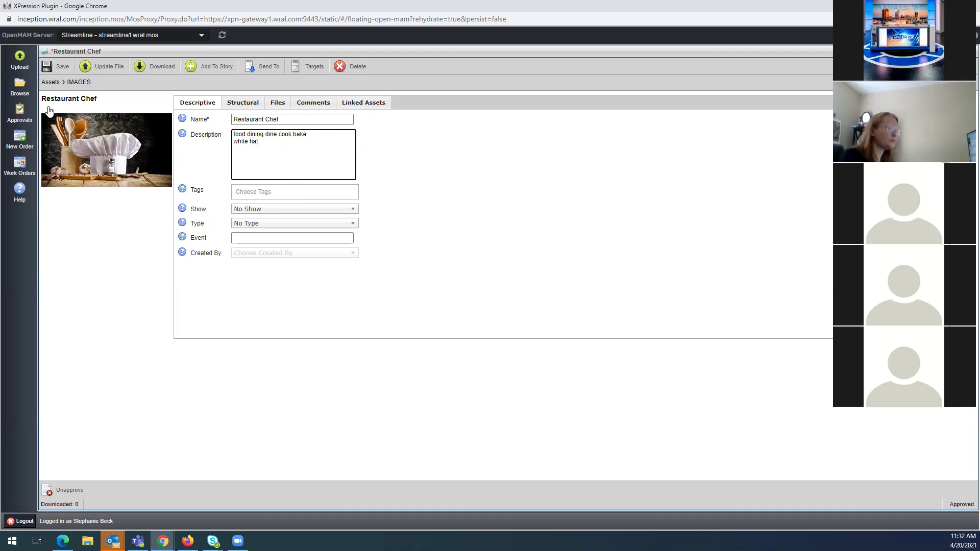
left_click(253, 193)
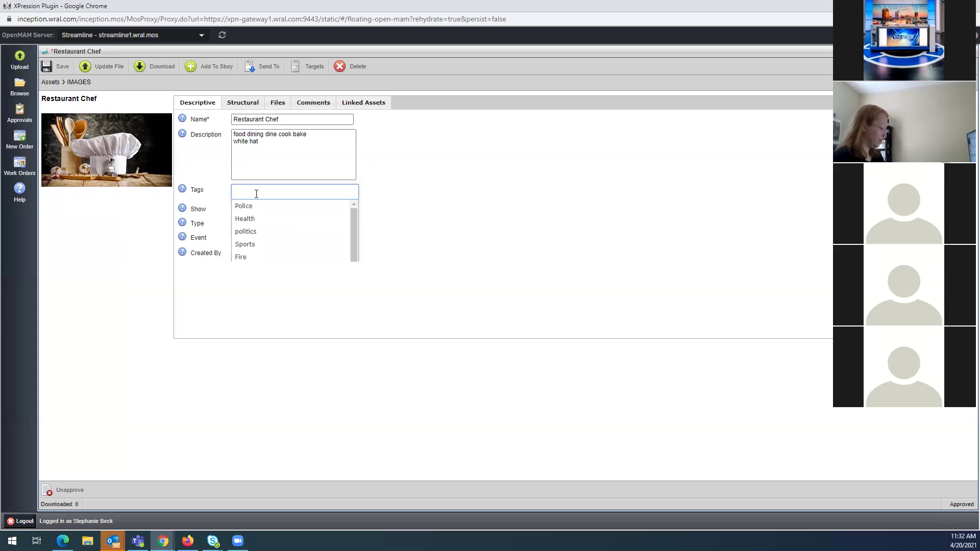
Try 'Restaurant' and 'food' as tags, erase both, and scroll through the tag list
type("Restaur")
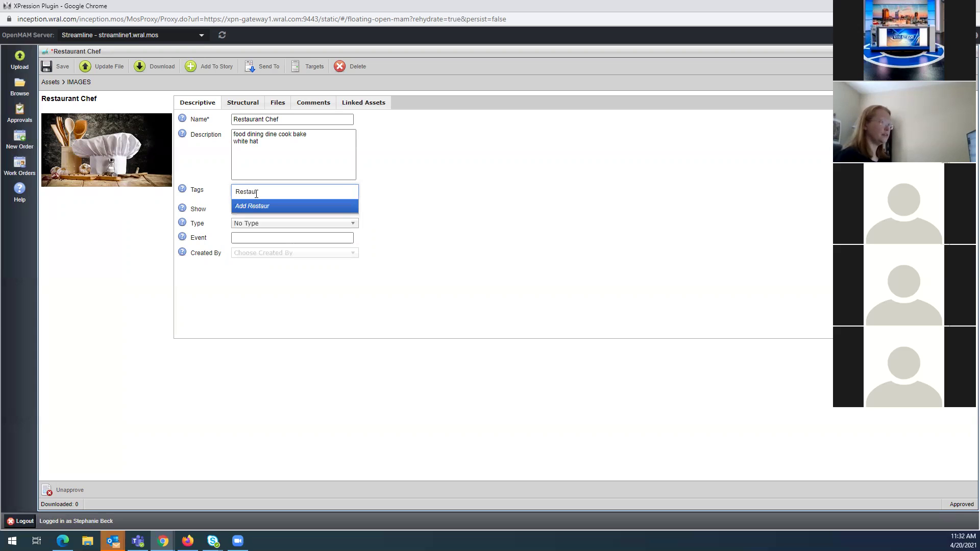
type("ant")
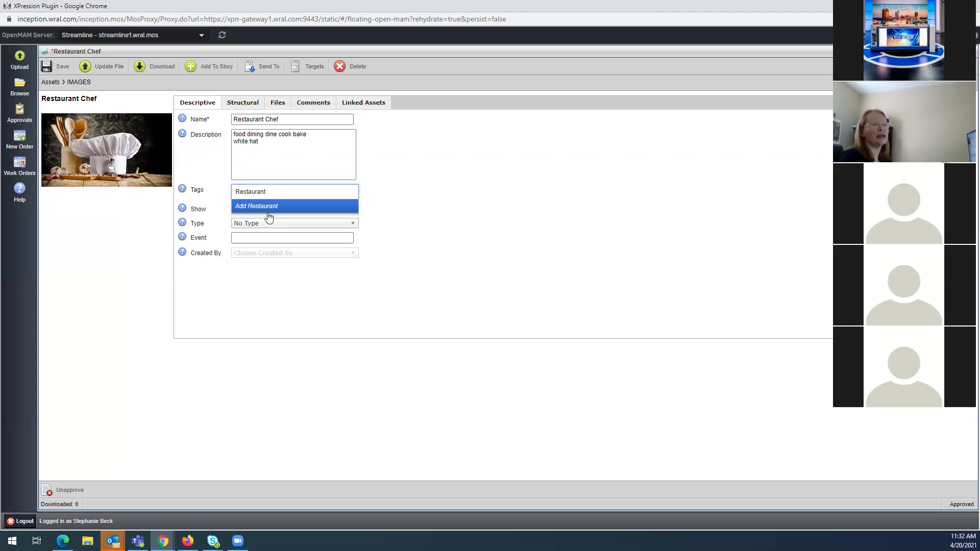
key("BackSpace")
key("BackSpace")
key("BackSpace")
key("BackSpace")
key("BackSpace")
key("BackSpace")
key("BackSpace")
key("BackSpace")
key("BackSpace")
key("BackSpace")
type("food")
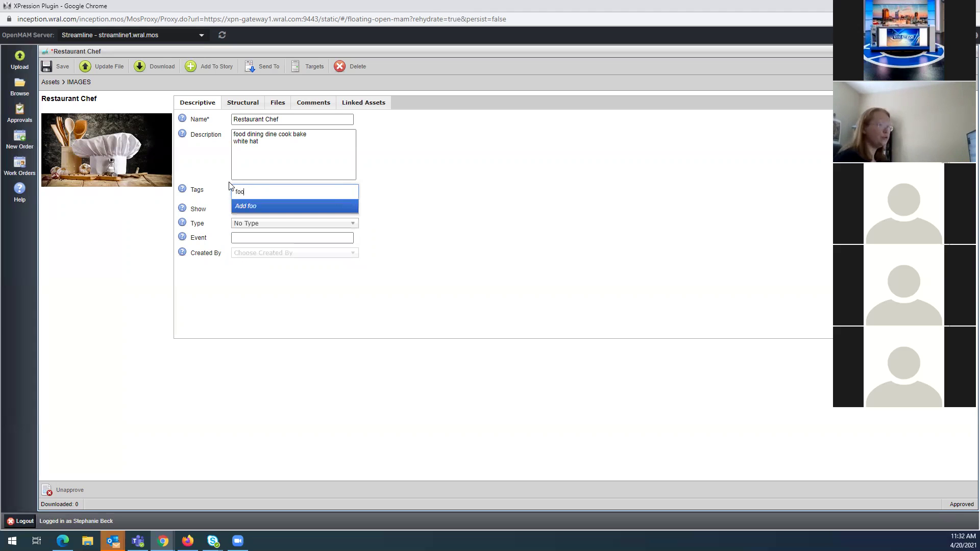
key("BackSpace")
key("BackSpace")
key("BackSpace")
key("BackSpace")
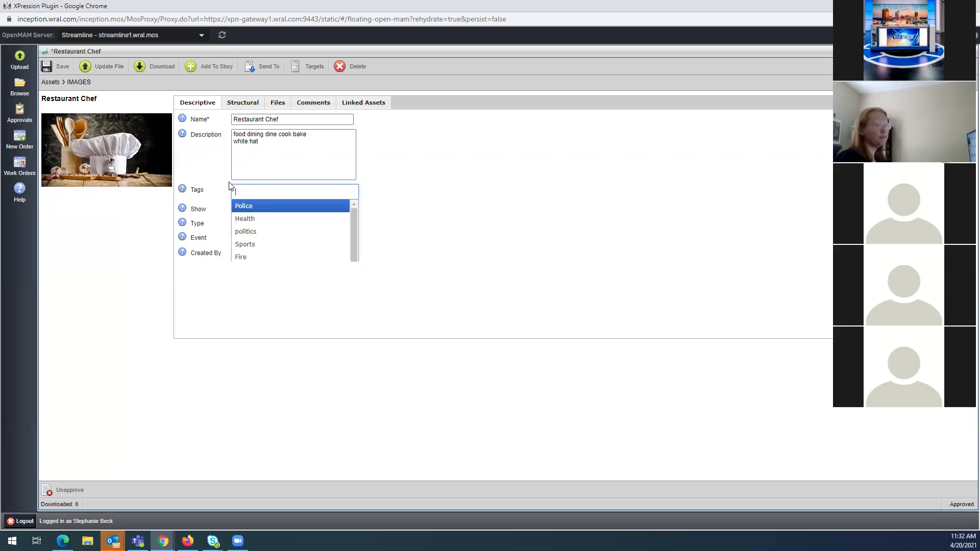
scroll(257, 225, "down", 1)
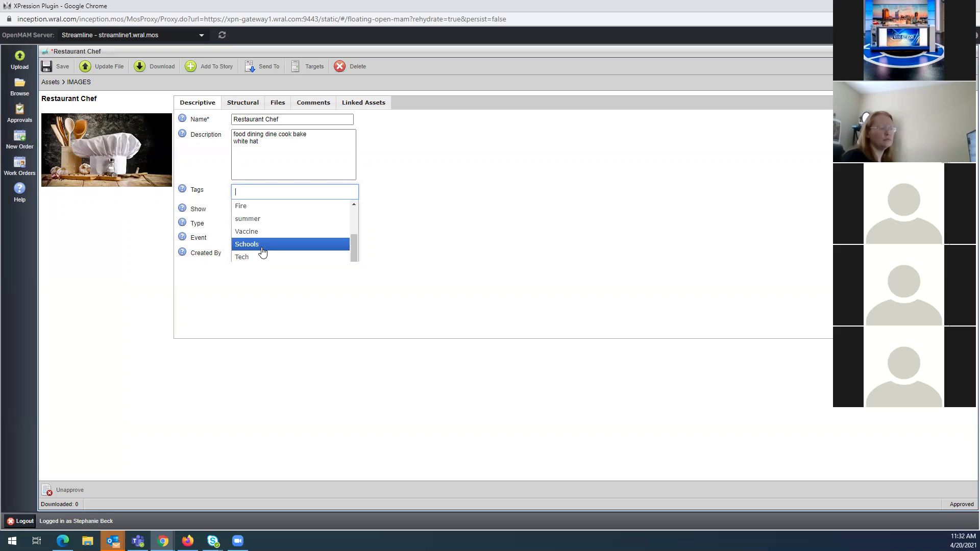
scroll(262, 227, "down", 1)
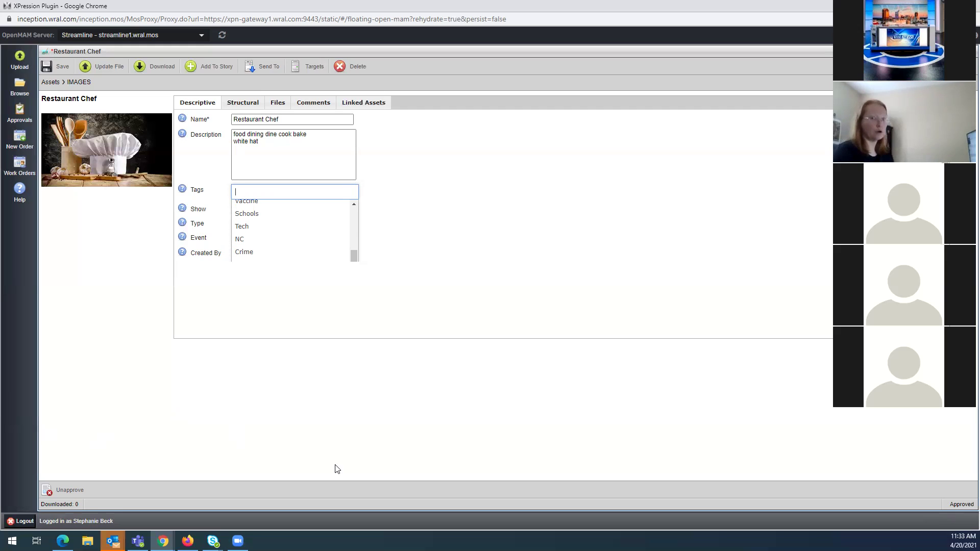
Close the tag list without adding any tags and return to the description text
left_click(320, 140)
left_click_drag(267, 145, 233, 133)
left_click(294, 192)
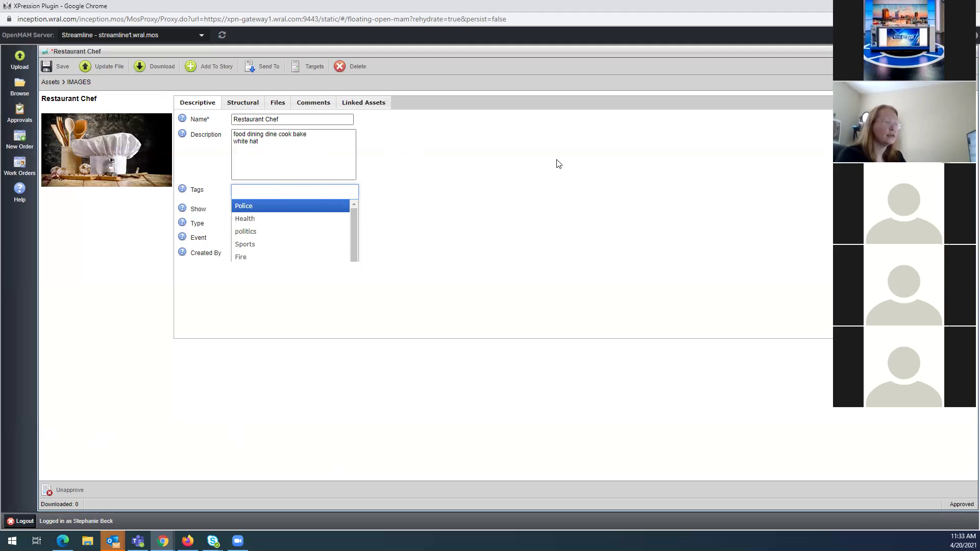
left_click(585, 177)
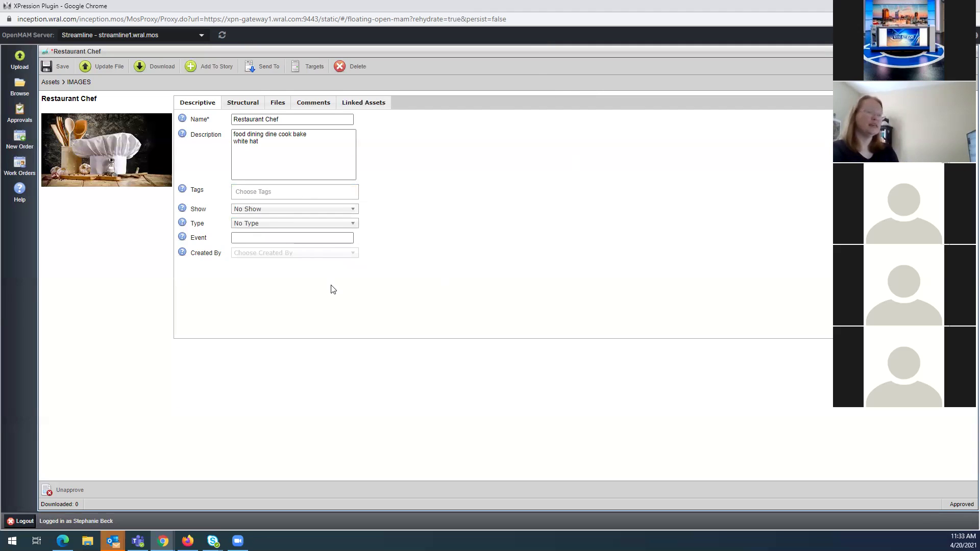
left_click(249, 141)
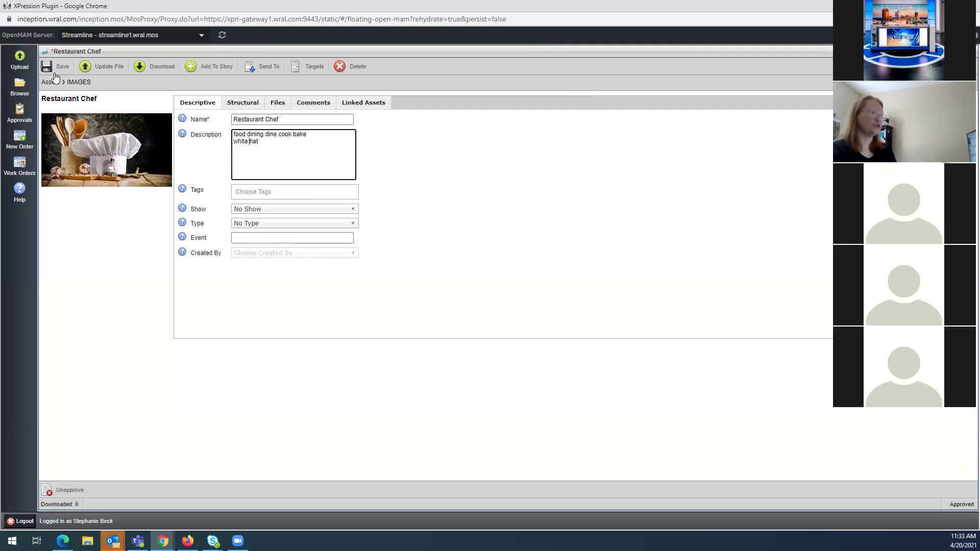
Return to Browse, answer the pending-changes prompt, and show the MOVIES folder's 7 assets
left_click(20, 86)
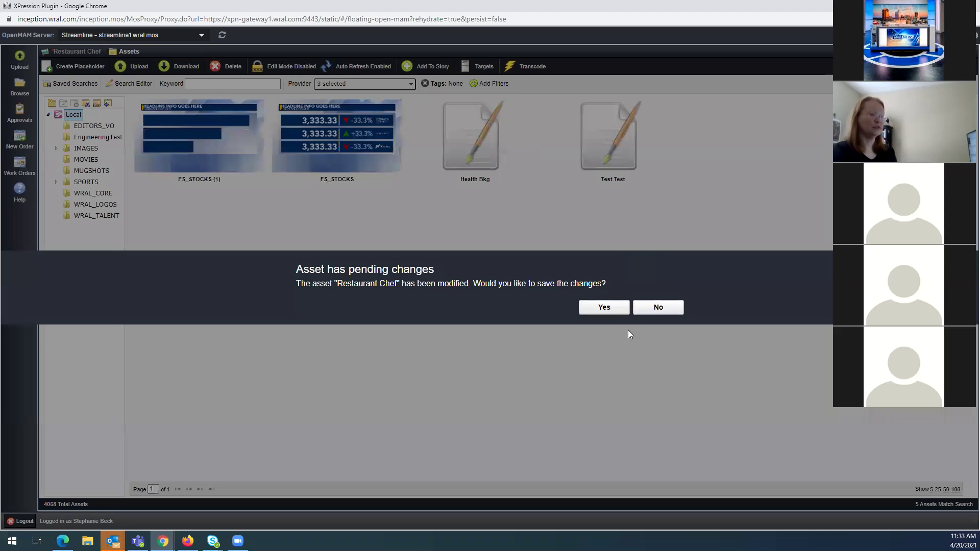
left_click(644, 309)
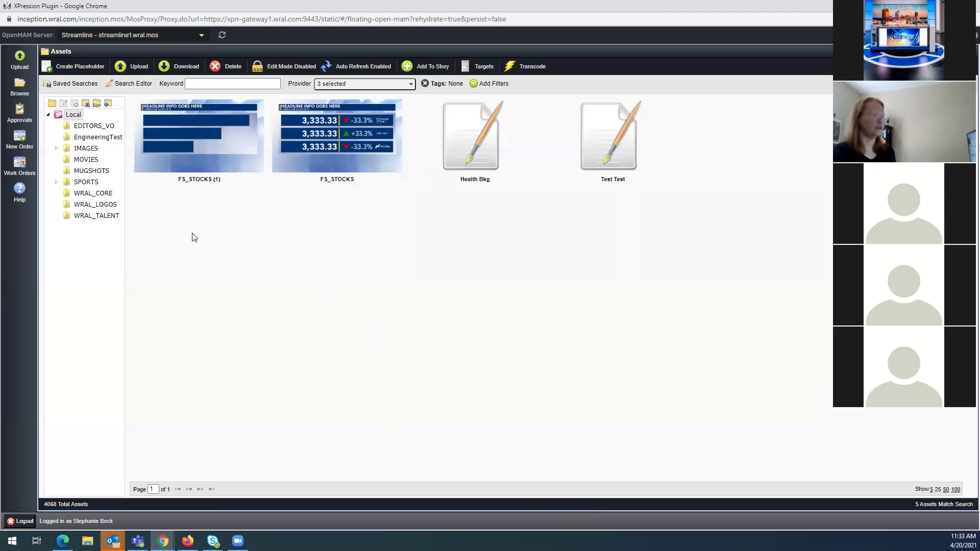
left_click(88, 149)
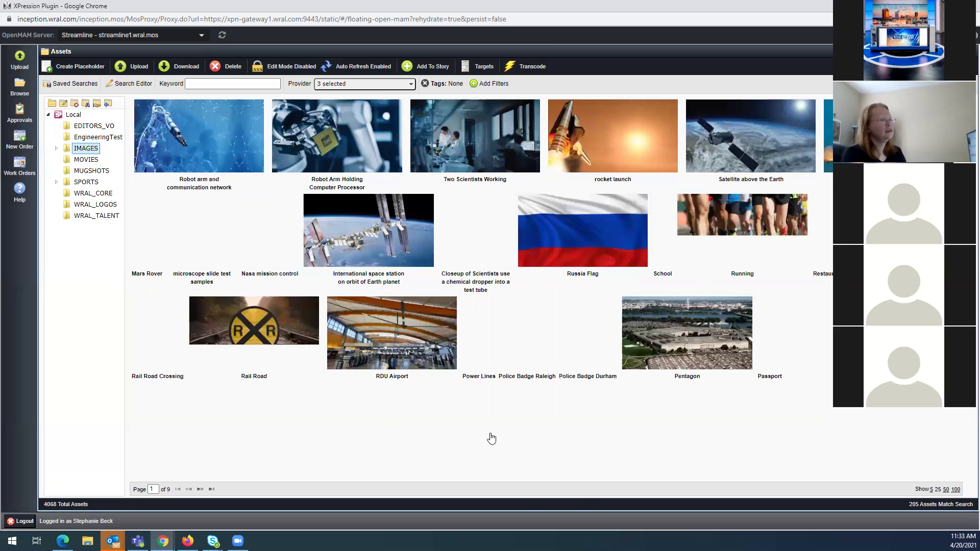
left_click(84, 161)
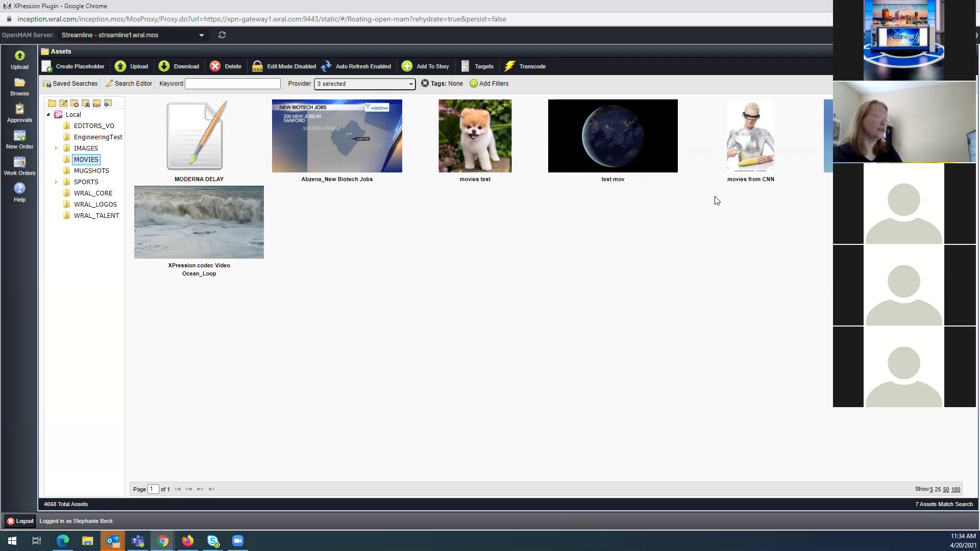
Add a Date Ingested filter set to Today, narrowing MOVIES to Abzena_New Biotech Jobs
left_click(488, 84)
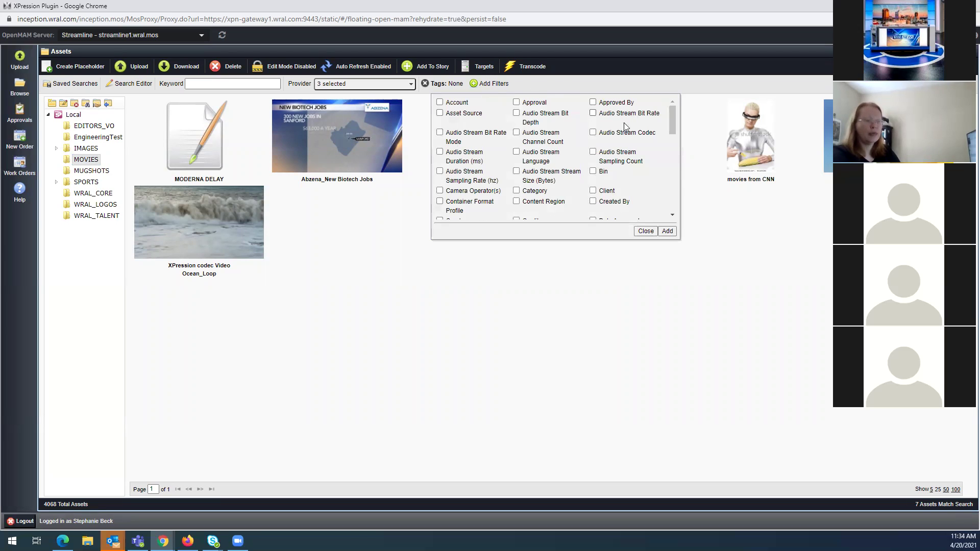
scroll(546, 184, "down", 1)
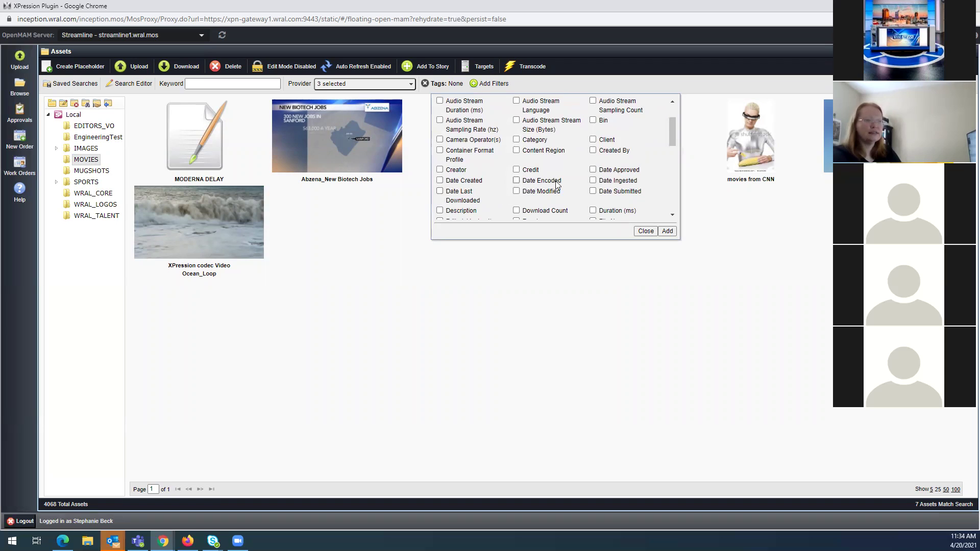
left_click(592, 181)
left_click(667, 231)
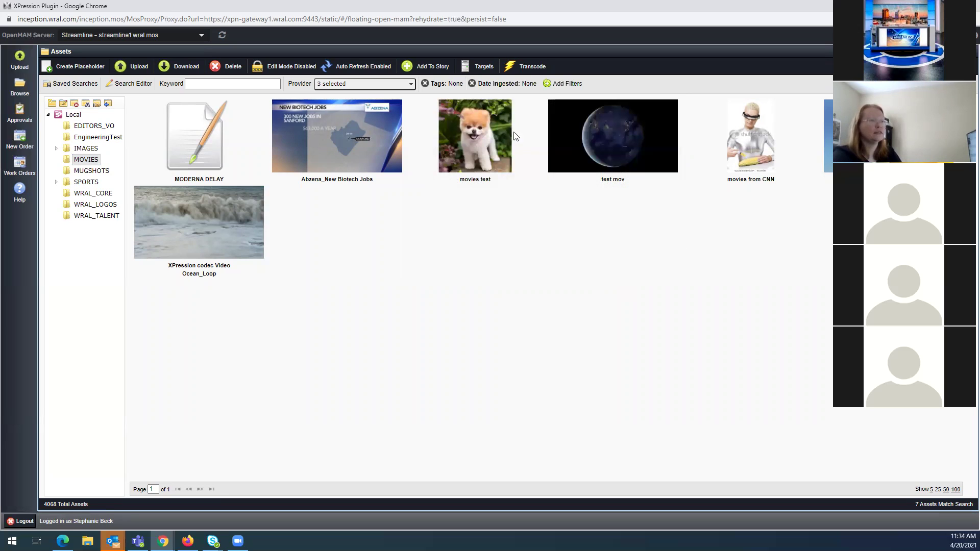
left_click(526, 87)
left_click(505, 118)
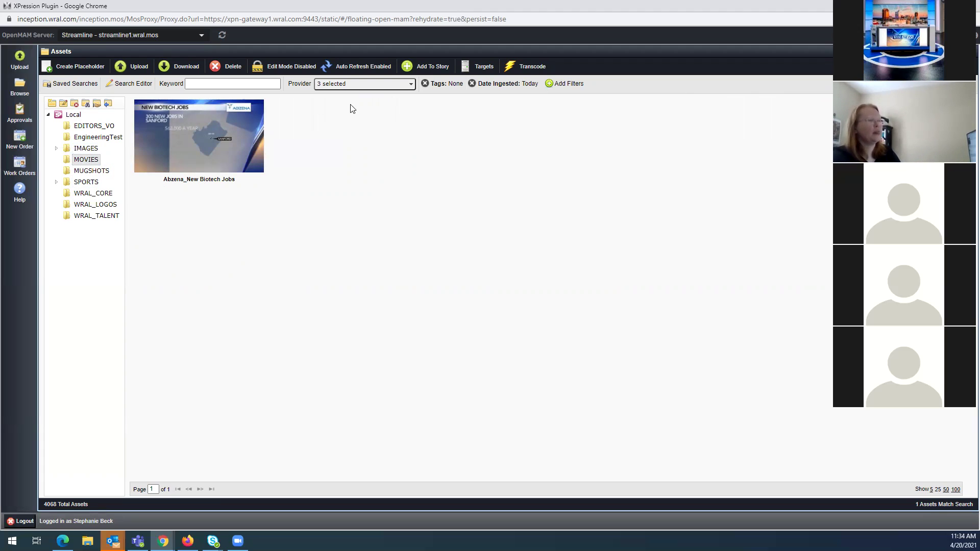
Turn on Include Subdirectories, check Local, then return to MOVIES showing today's single asset
left_click(85, 148)
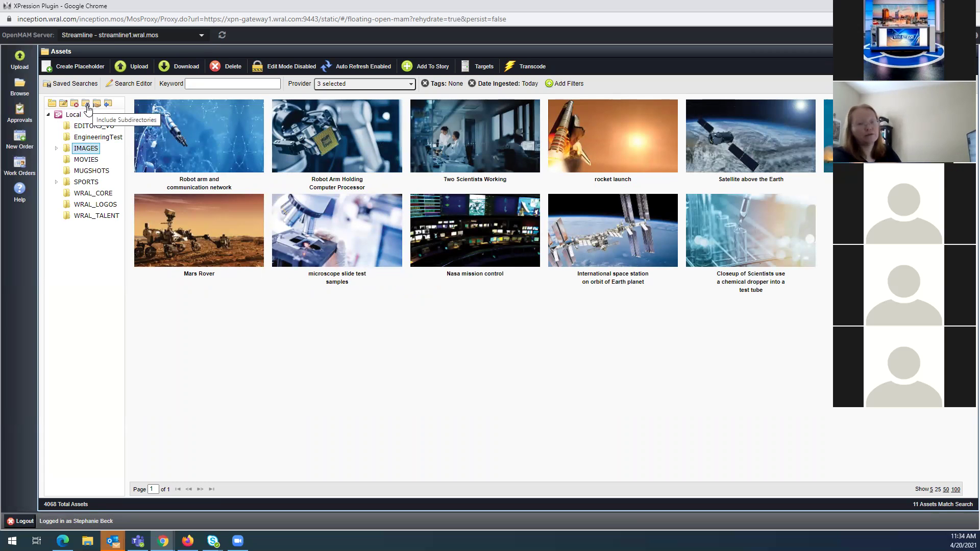
left_click(87, 105)
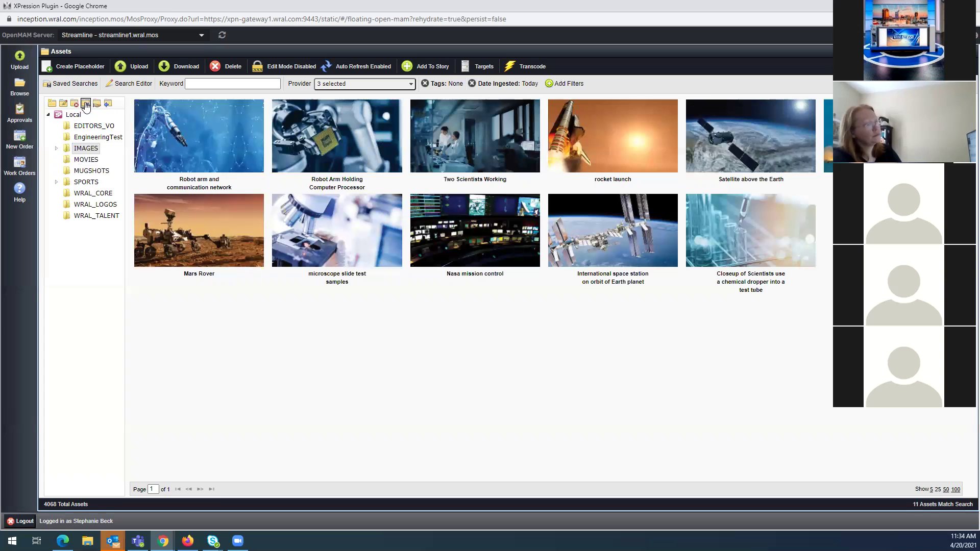
left_click(76, 114)
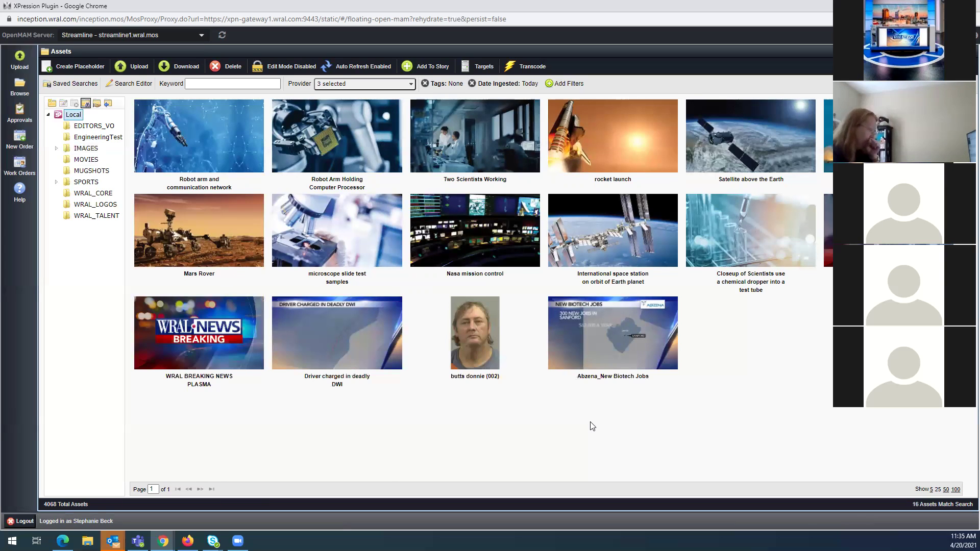
left_click(80, 161)
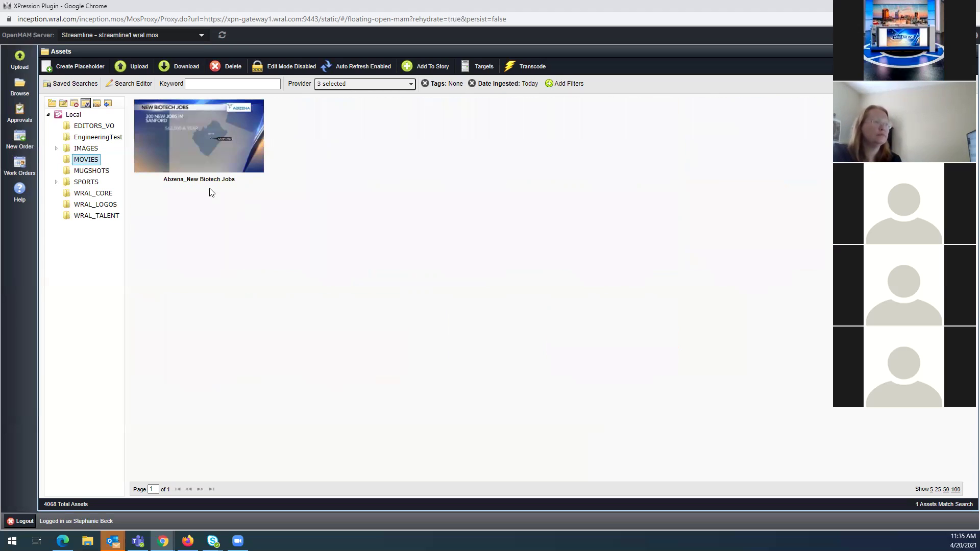
left_click(202, 270)
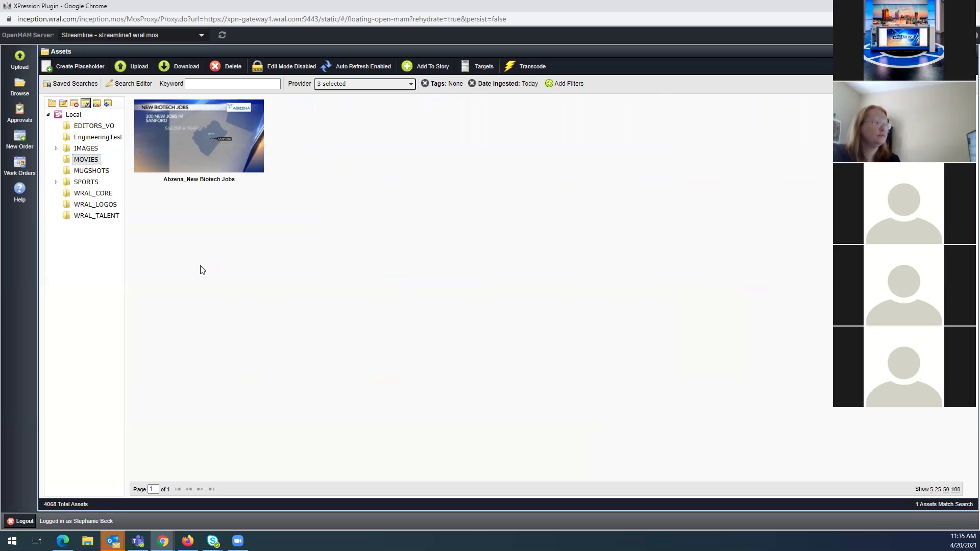
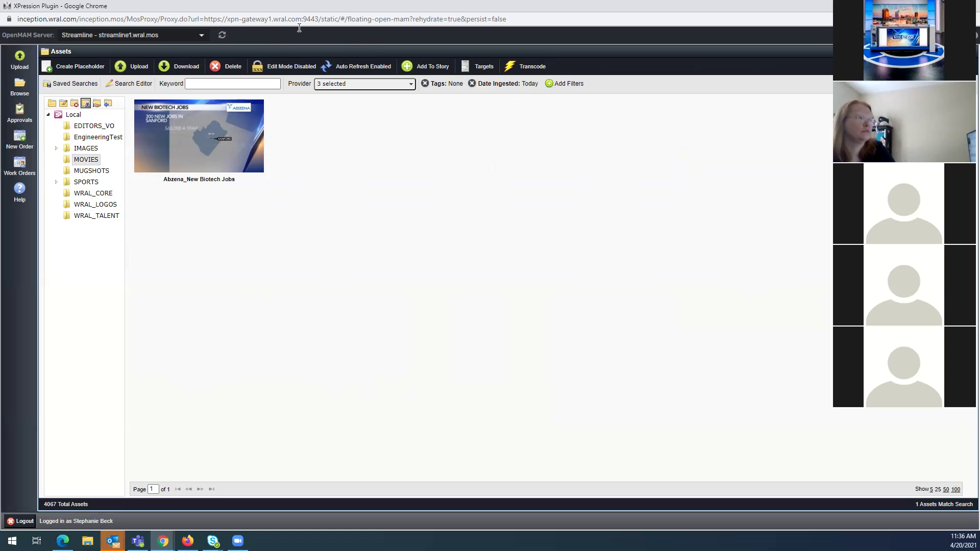
Rearrange the asset browser beside the graphic editor and try dropping the Abzena movie onto the graphic
left_click(951, 6)
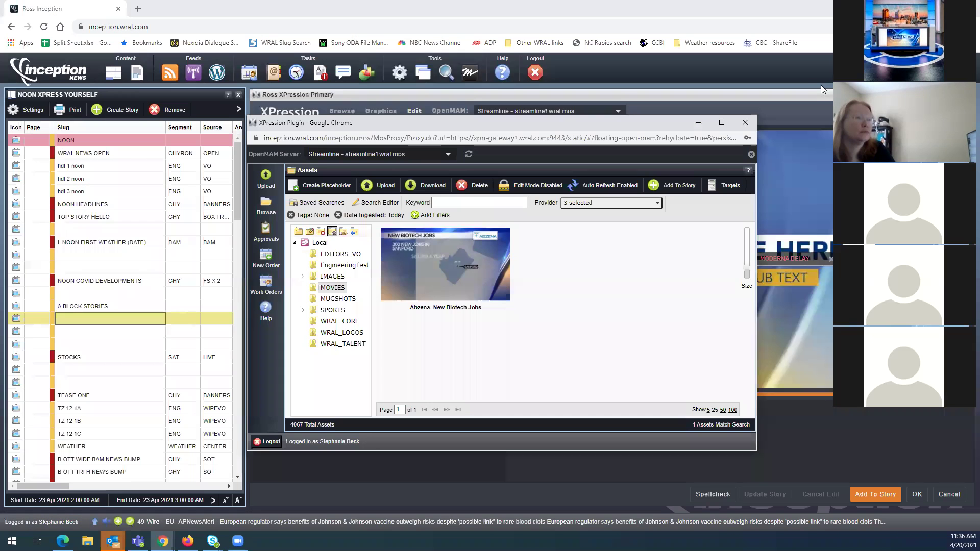
left_click(821, 85)
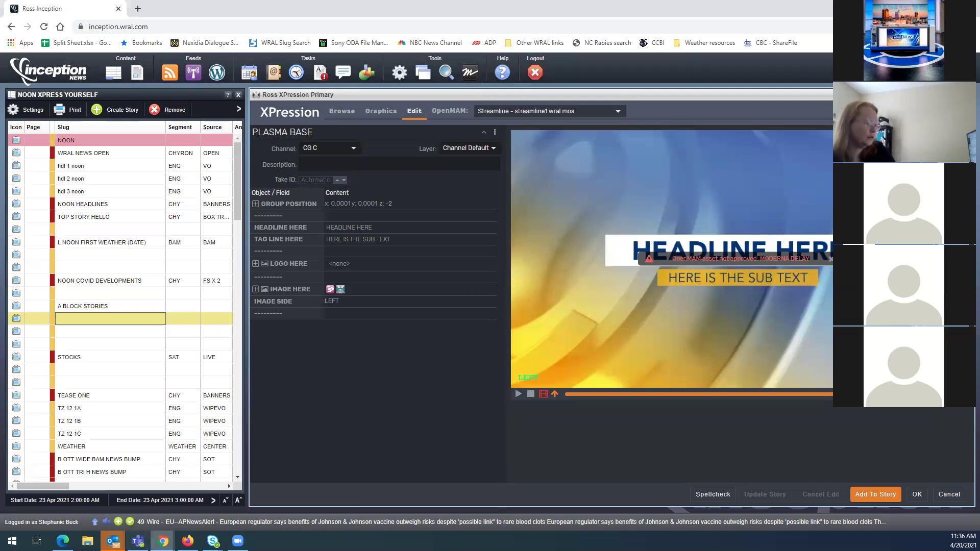
left_click(450, 111)
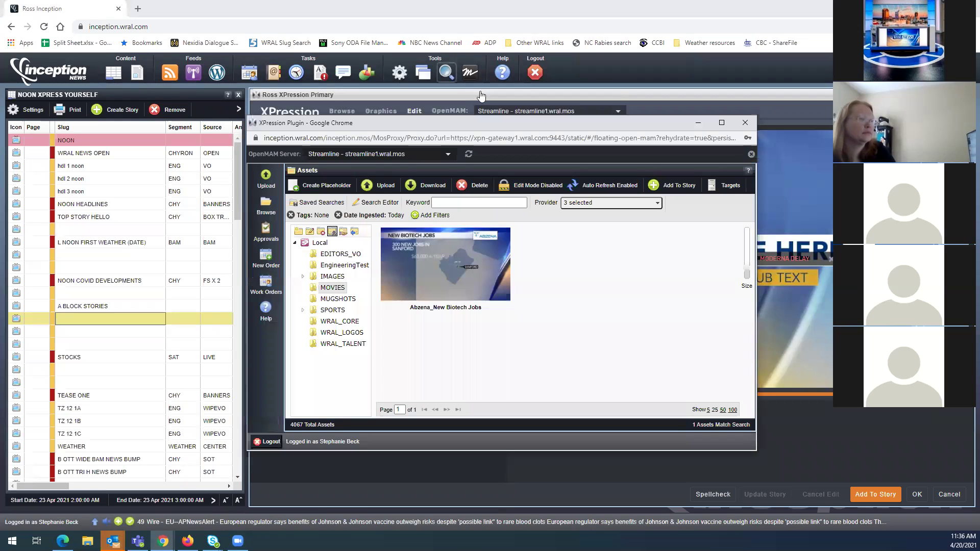
left_click_drag(552, 126, 767, 81)
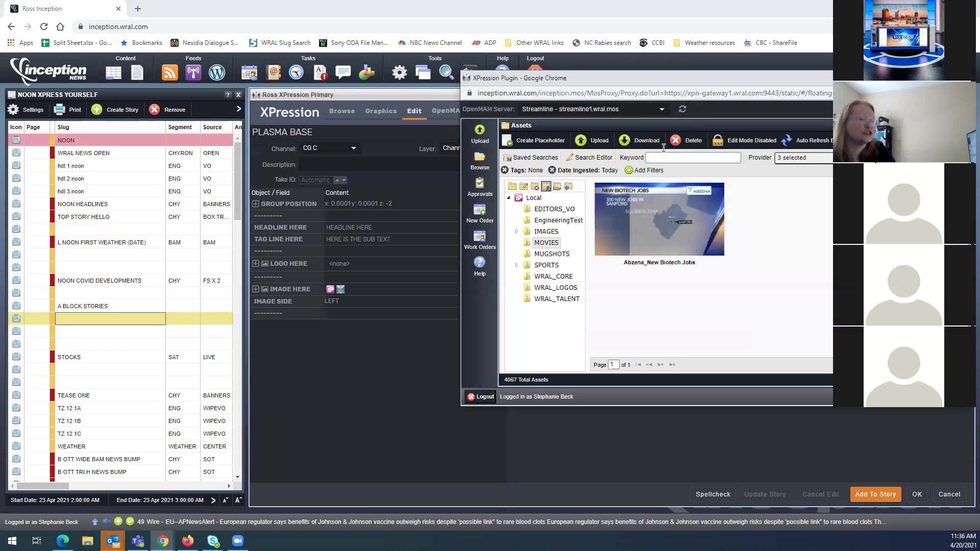
left_click_drag(654, 224, 351, 287)
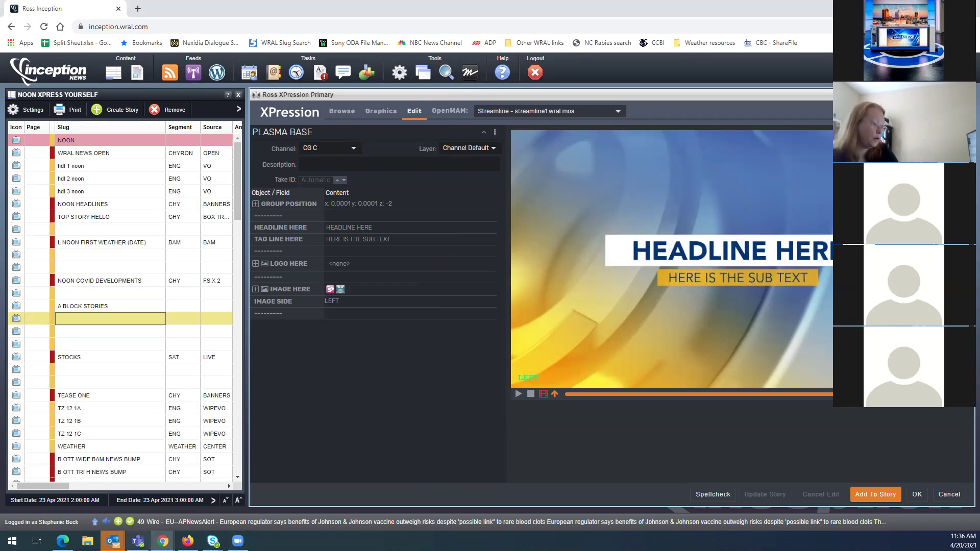
Approve the Abzena_New Biotech Jobs asset, then browse back into the MOVIES folder
mouse_move(162, 540)
left_click(376, 498)
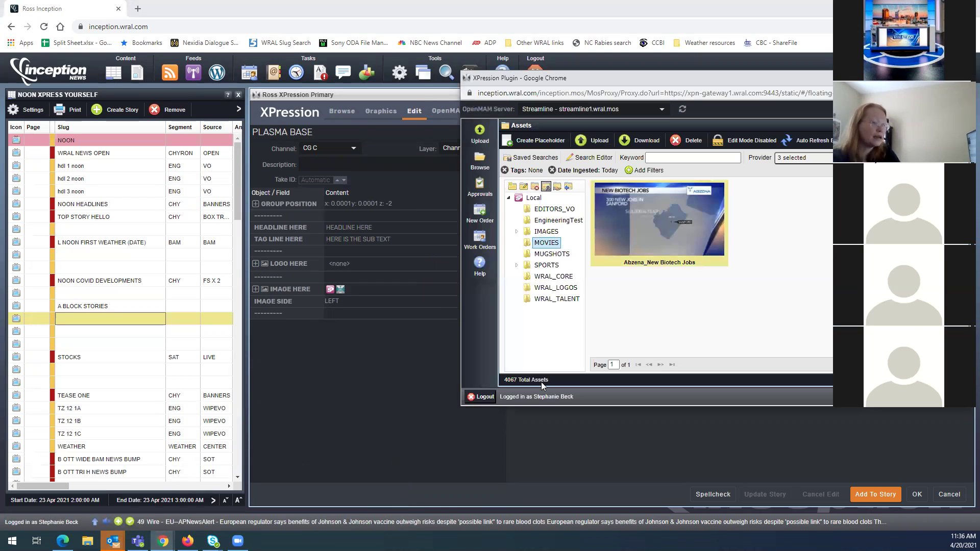
double_click(675, 243)
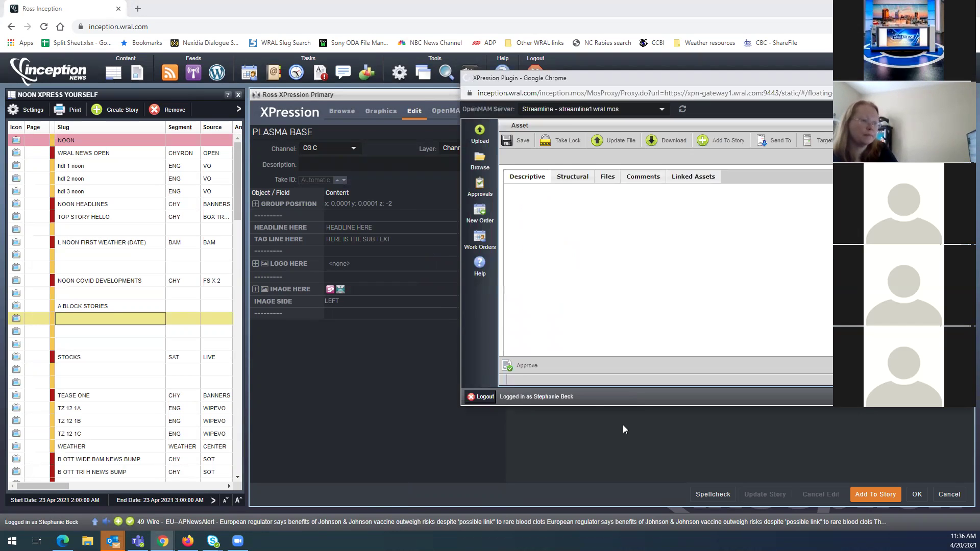
left_click(522, 369)
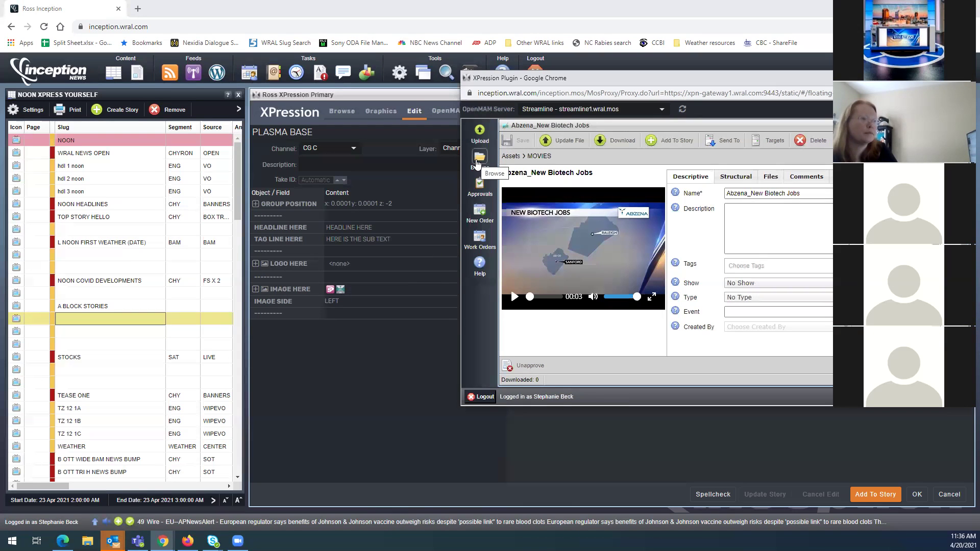
left_click(480, 161)
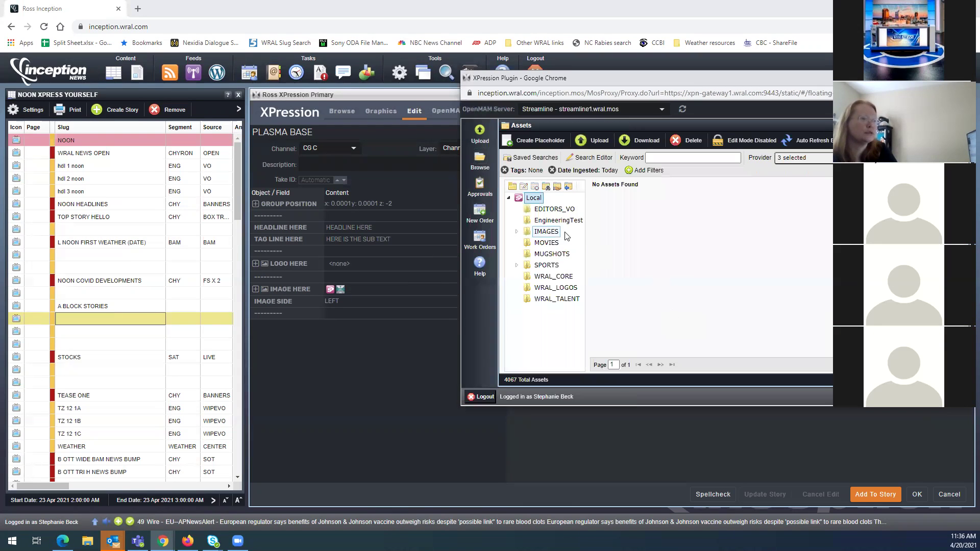
left_click(547, 245)
Drop the Abzena_New Biotech Jobs movie into the Plasma Base graphic's IMAGE HERE field
left_click_drag(674, 223, 364, 291)
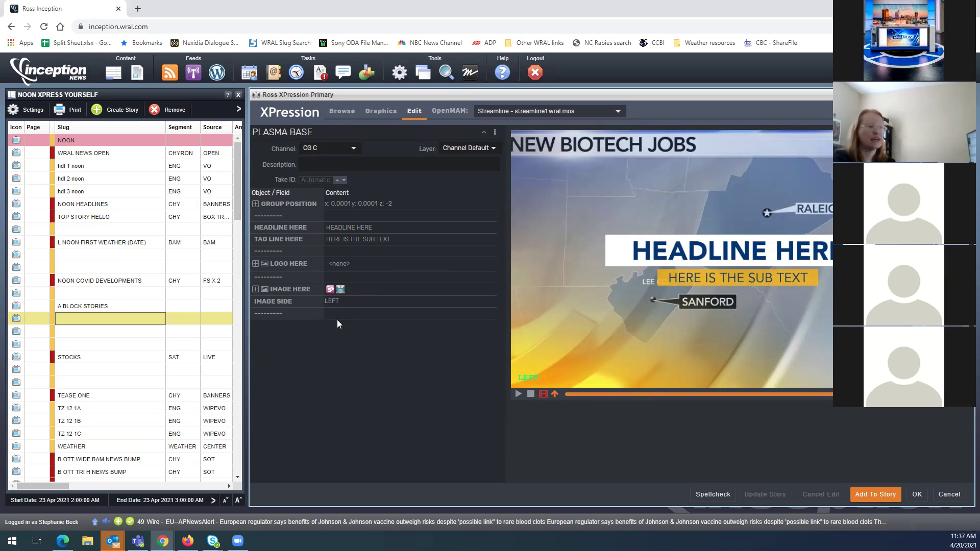
Set the IMAGE HERE texture scale to 1.107 and nudge its x position slightly right
left_click(255, 290)
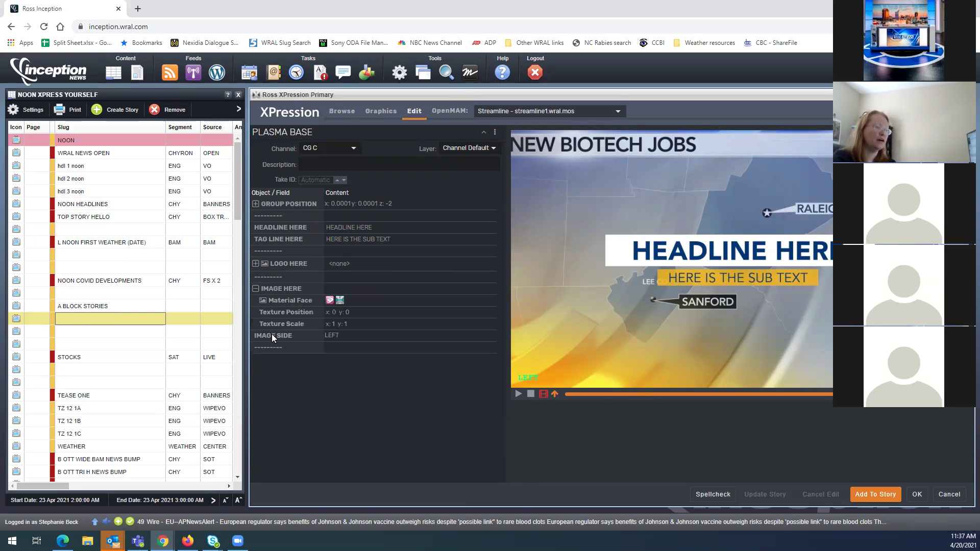
left_click(360, 325)
type("0.988")
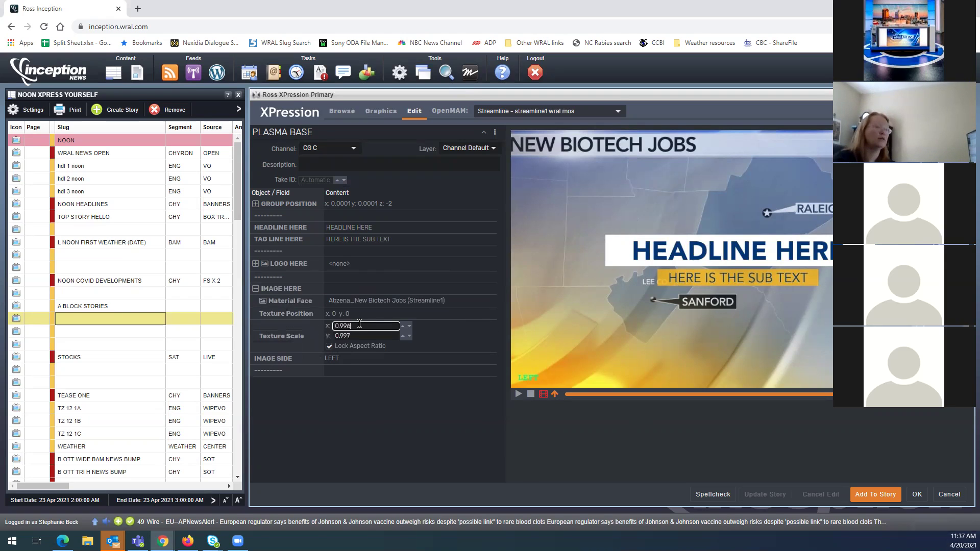
key("BackSpace")
key("BackSpace")
key("BackSpace")
key("BackSpace")
key("BackSpace")
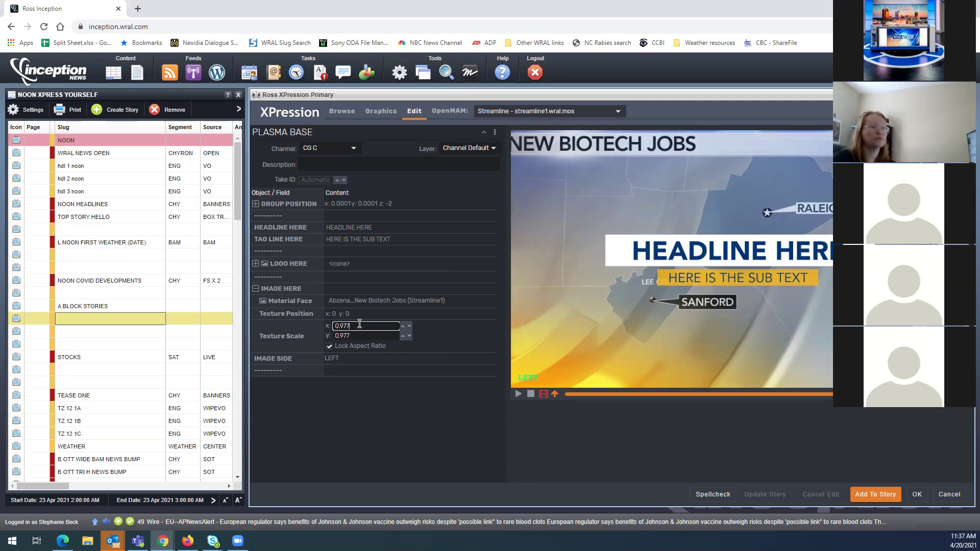
type("1.003")
key("BackSpace")
key("BackSpace")
type("34")
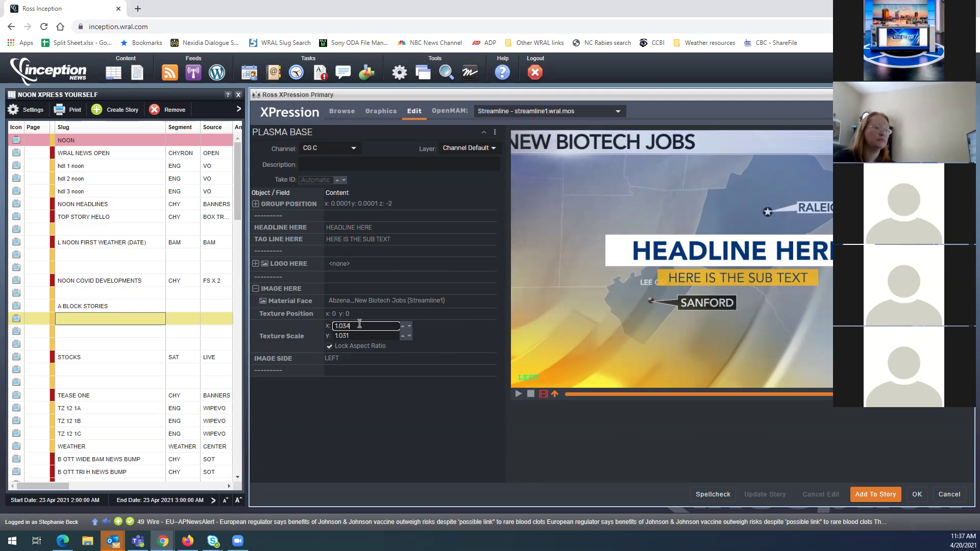
key("BackSpace")
key("BackSpace")
key("BackSpace")
type("107")
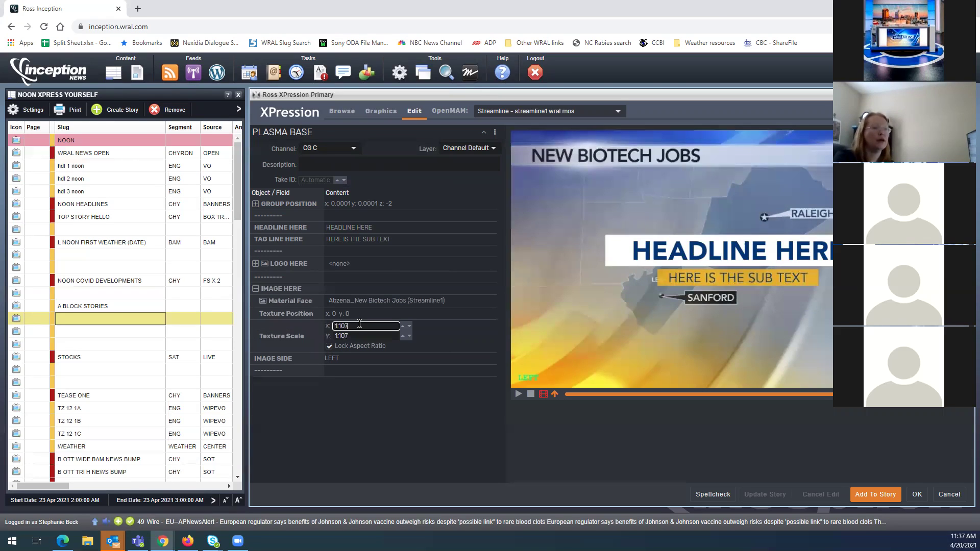
left_click(358, 314)
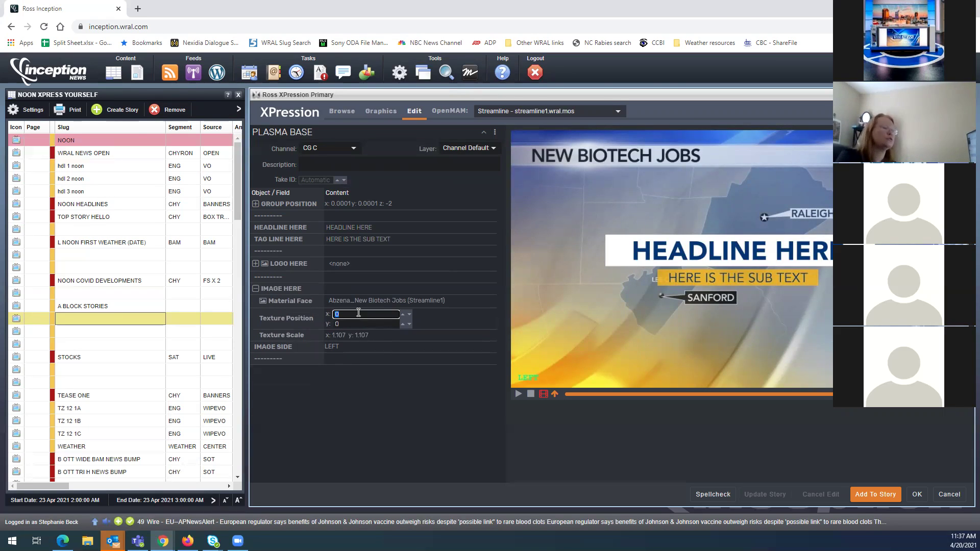
type("0.006")
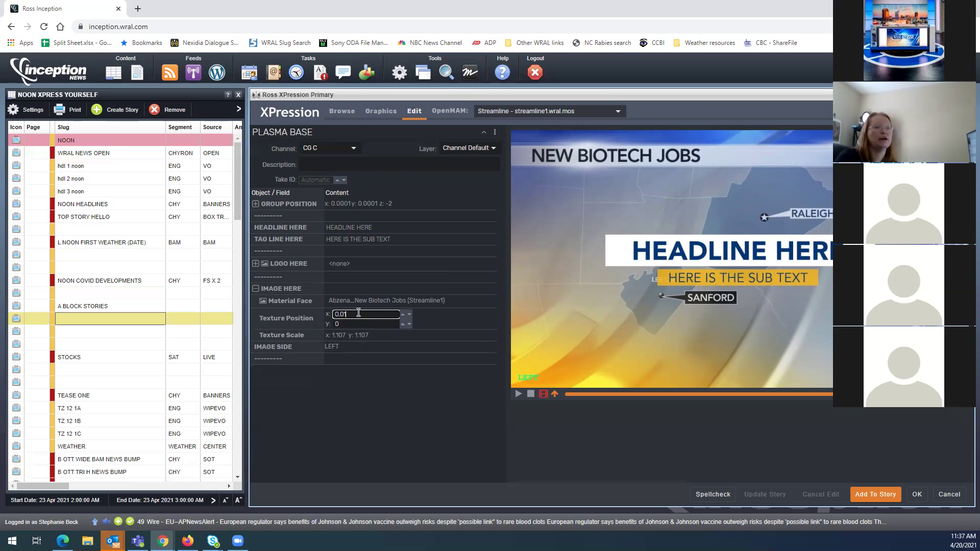
scroll(358, 314, "up", 1)
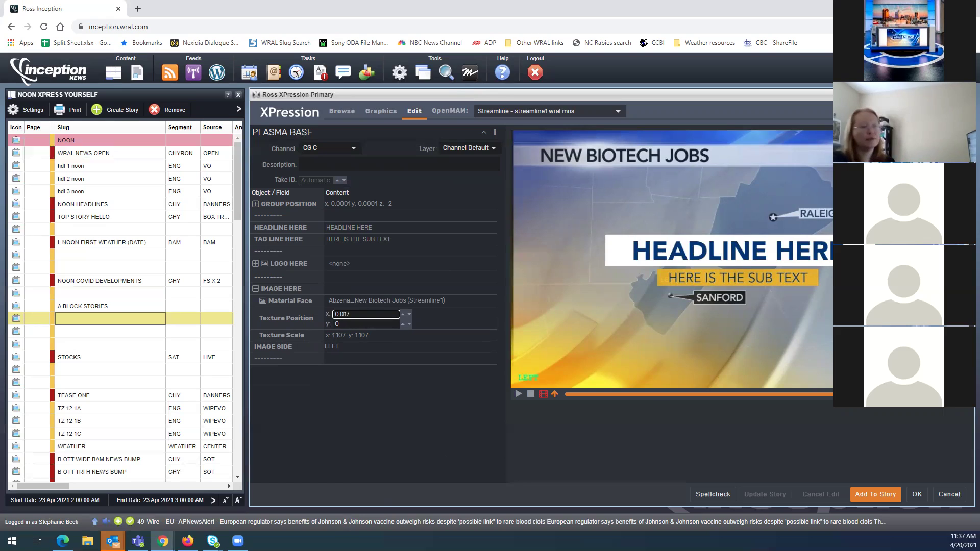
Delete the placeholder Headline and Tag Line text
left_click(357, 227)
key("BackSpace")
left_click(402, 259)
key("BackSpace")
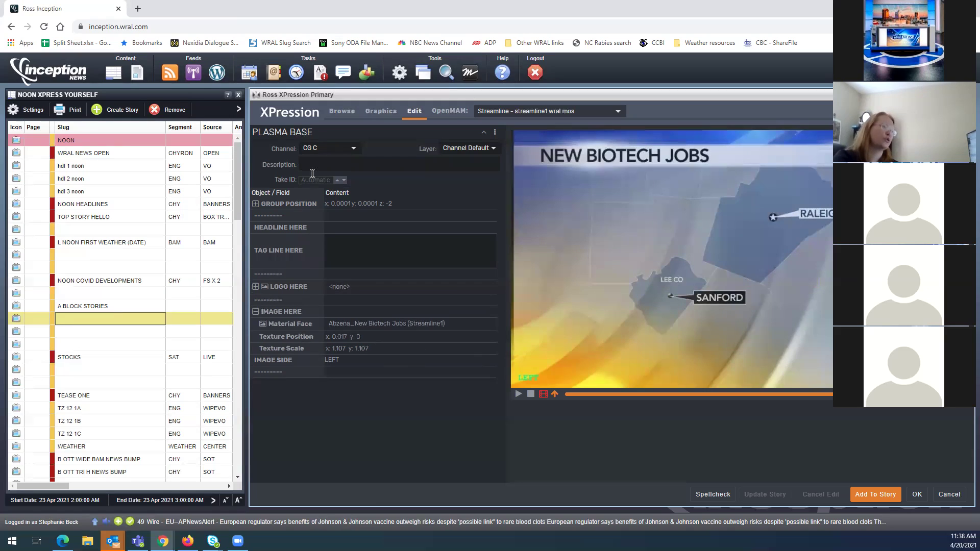
Search the Graphics templates for 'custom'
left_click(392, 115)
left_click(337, 136)
key("ctrl+a")
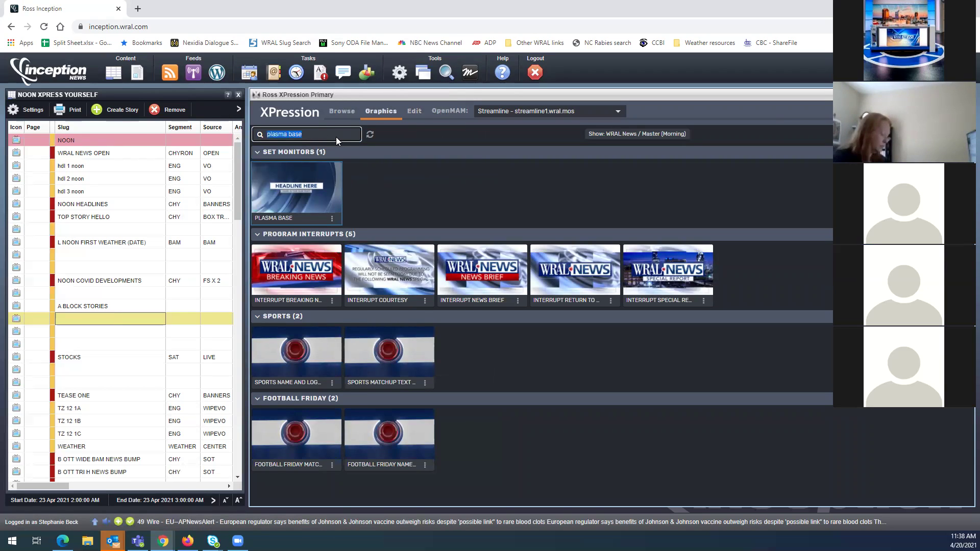
type("custom")
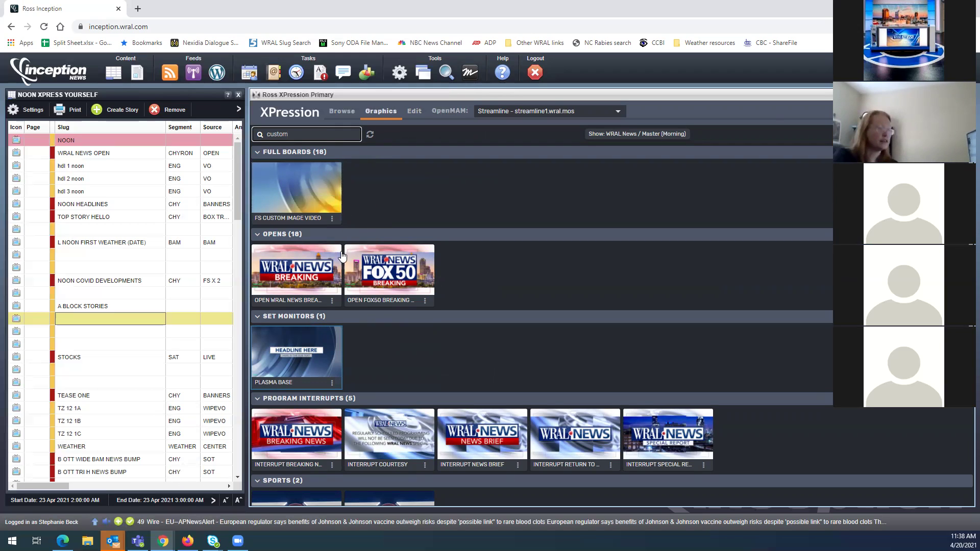
scroll(350, 281, "down", 5)
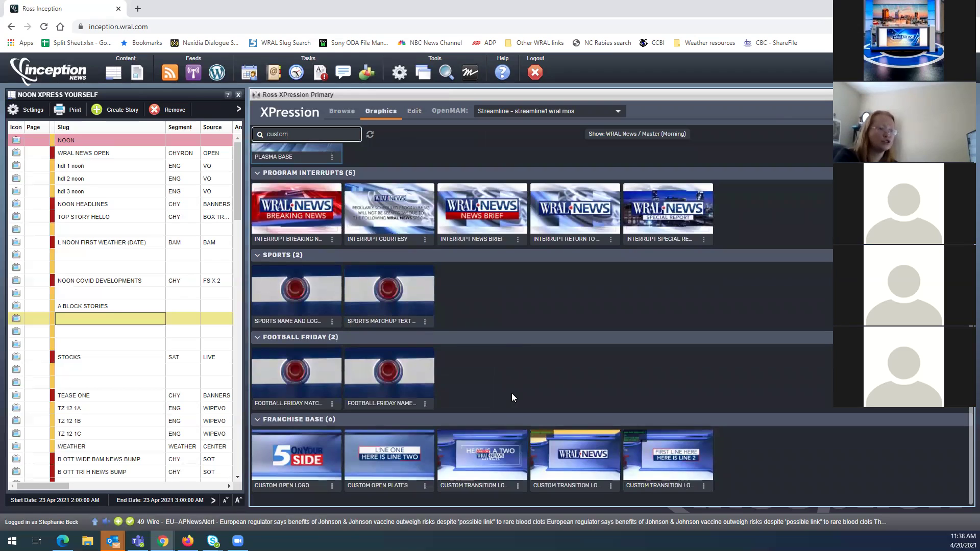
scroll(511, 393, "up", 5)
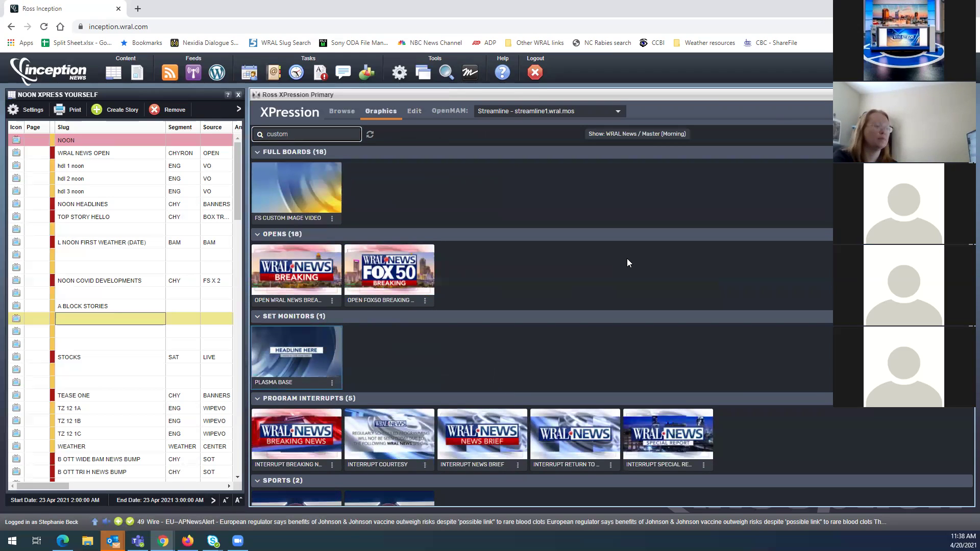
Open the FS CUSTOM IMAGE VIDEO template, discarding unsaved Plasma Base changes
double_click(271, 132)
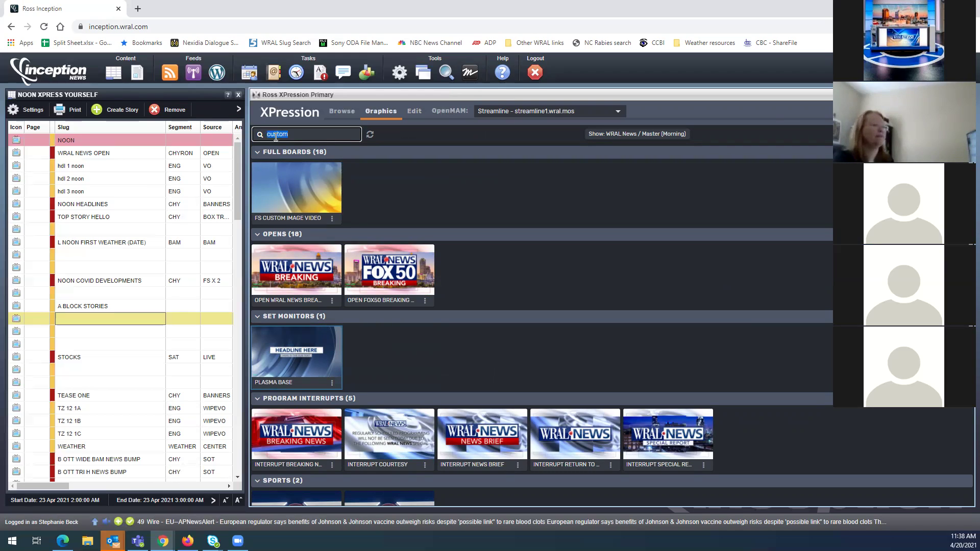
left_click(305, 218)
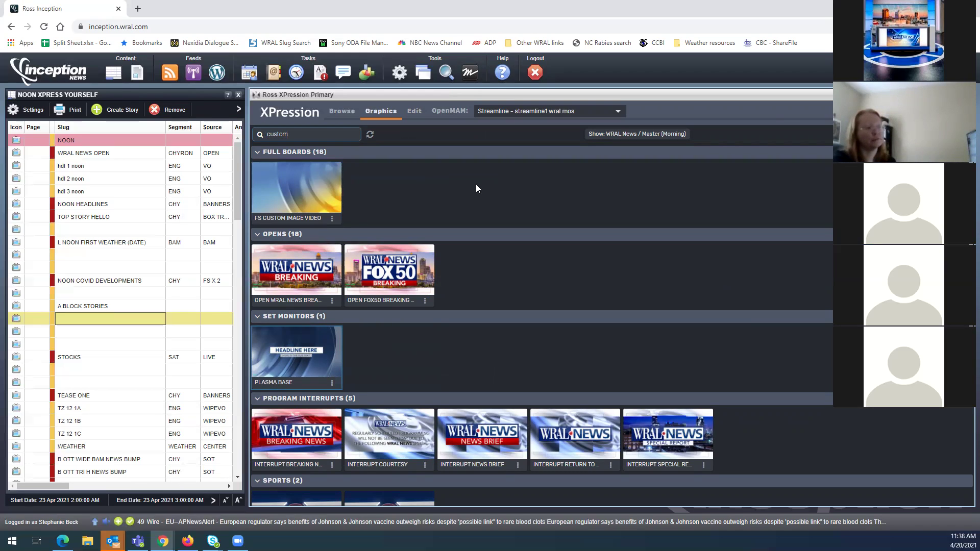
double_click(290, 190)
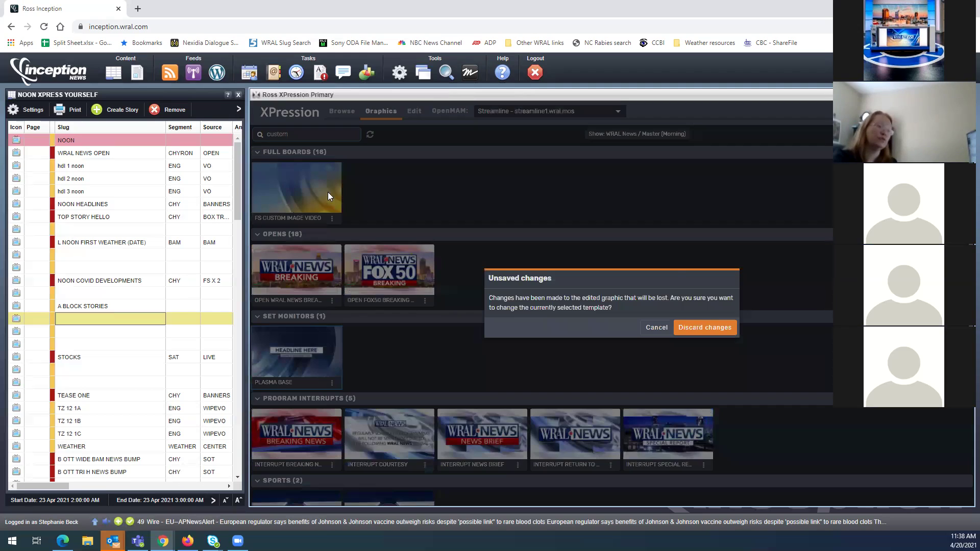
left_click(708, 327)
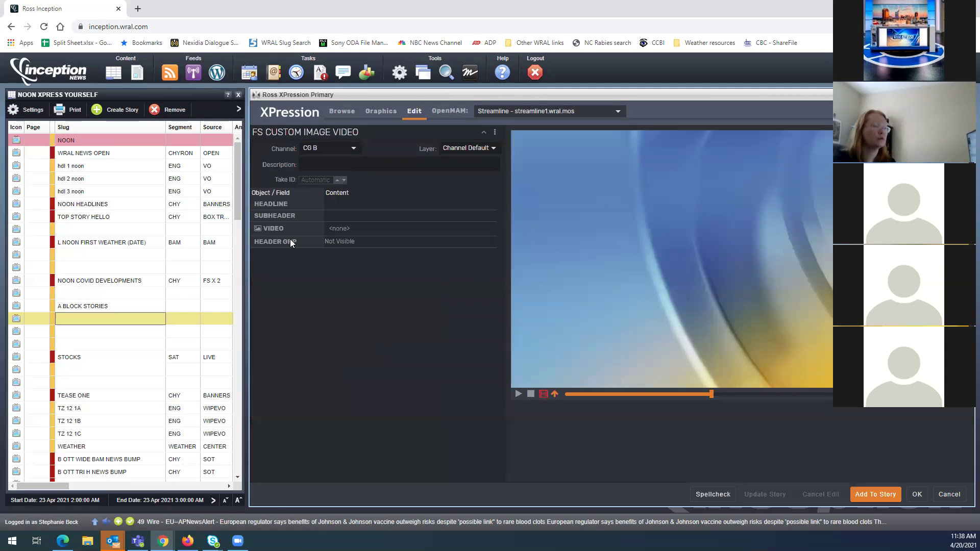
Put the Abzena_New Biotech Jobs clip into the template's VIDEO field
left_click(341, 229)
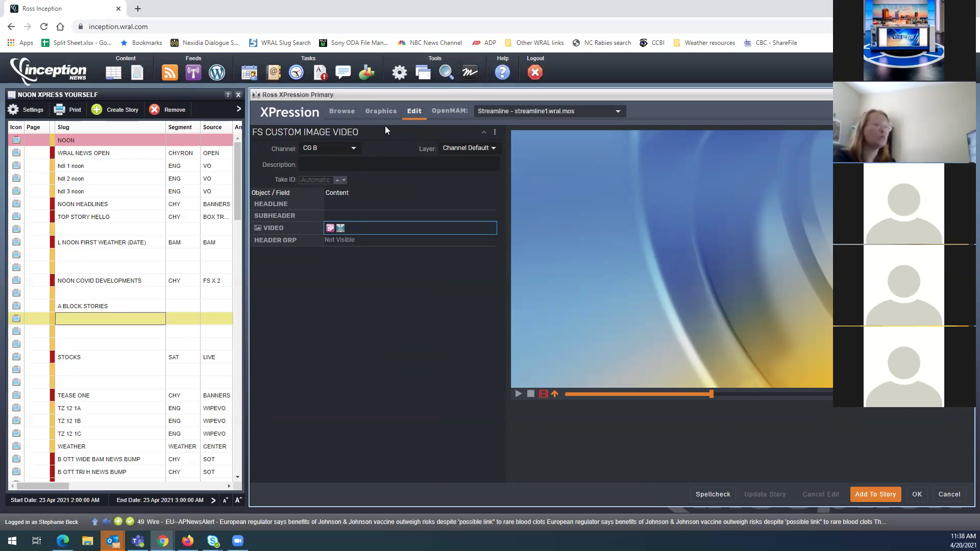
left_click(381, 111)
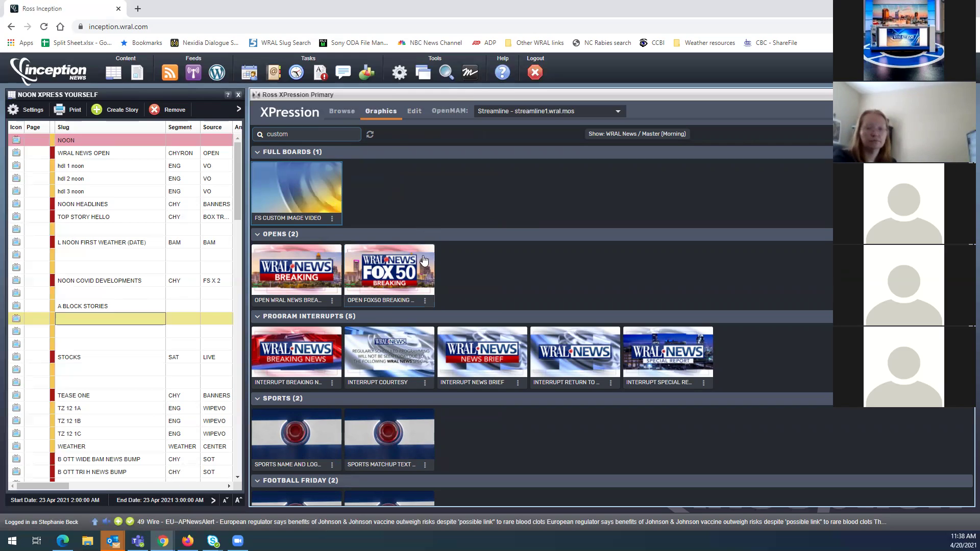
double_click(300, 193)
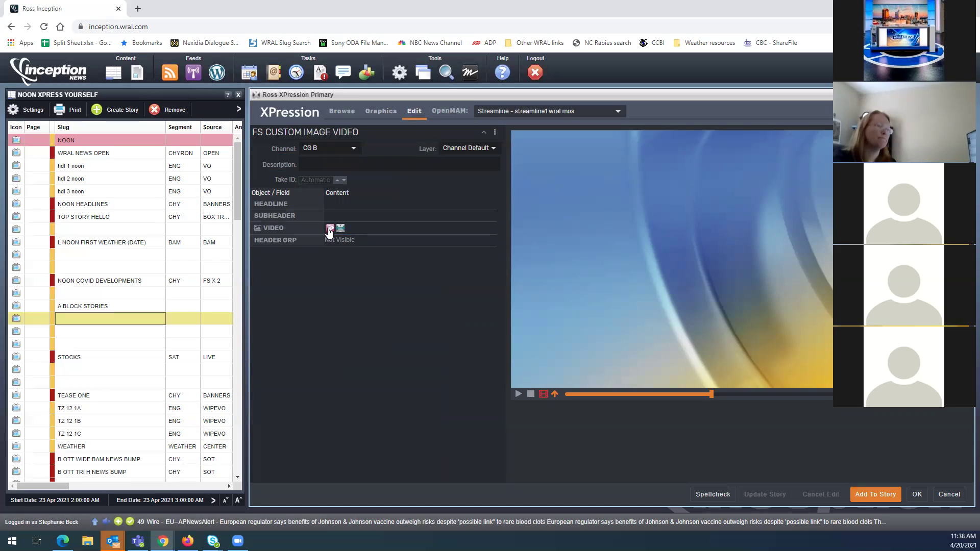
left_click(330, 229)
left_click_drag(684, 230, 382, 227)
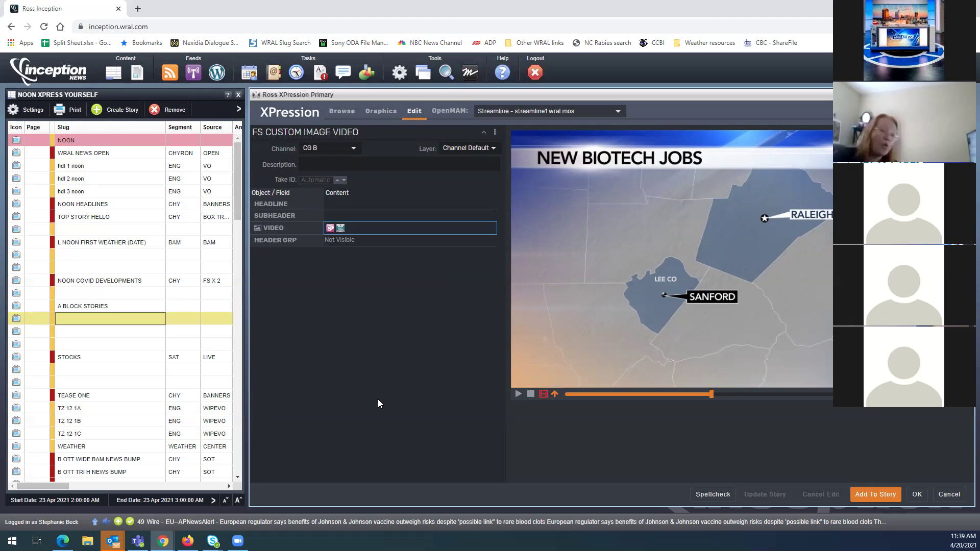
Preload and scrub the preview from start to end of the New Biotech Jobs clip
left_click(544, 395)
left_click(613, 399)
left_click(641, 394)
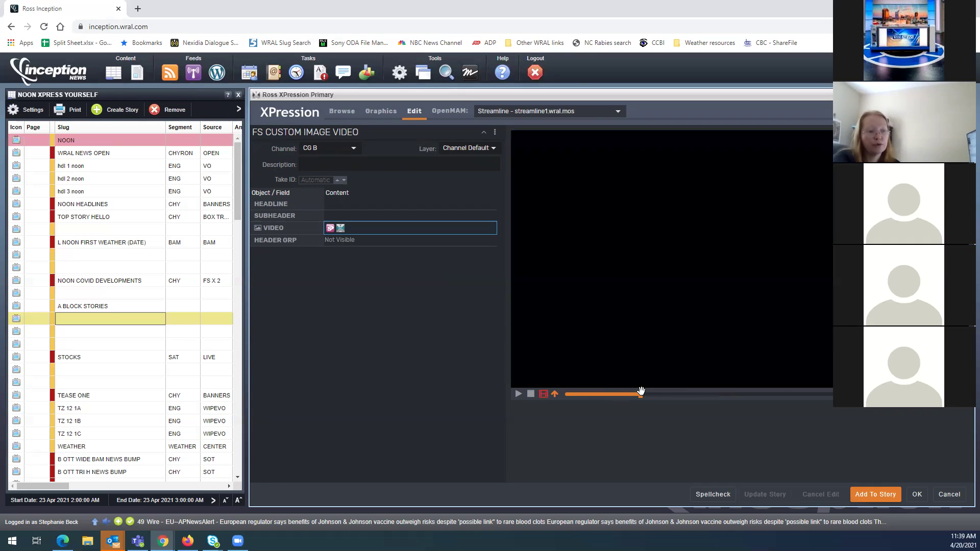
left_click(704, 394)
left_click(743, 394)
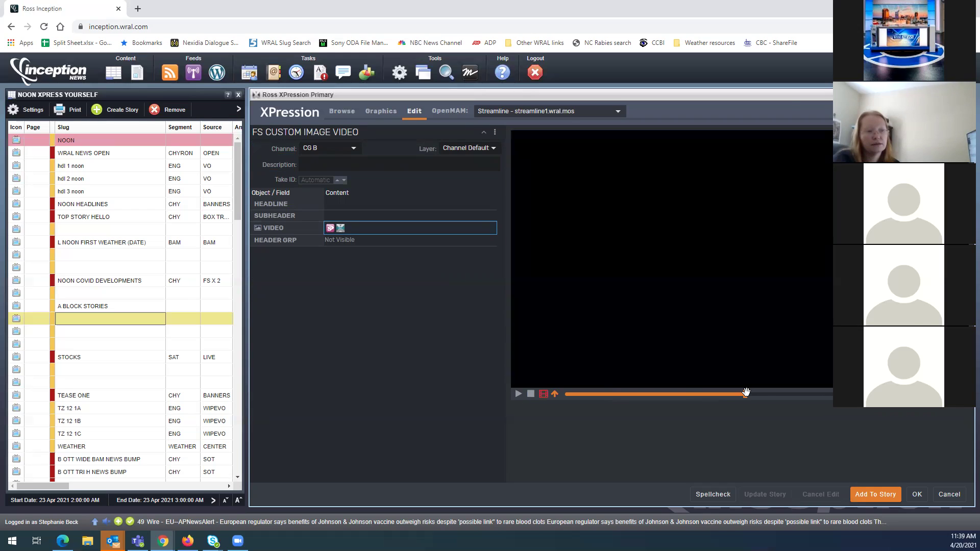
left_click(823, 394)
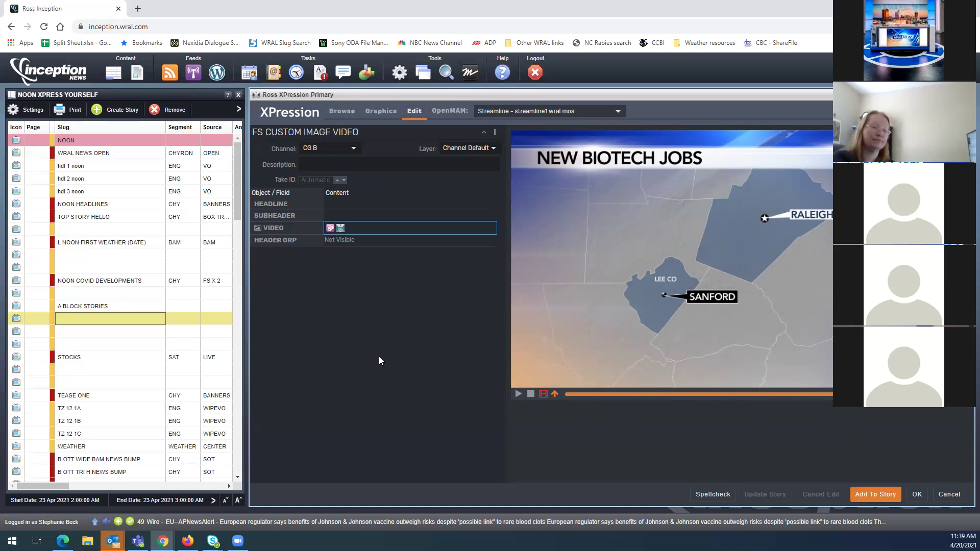
left_click(359, 339)
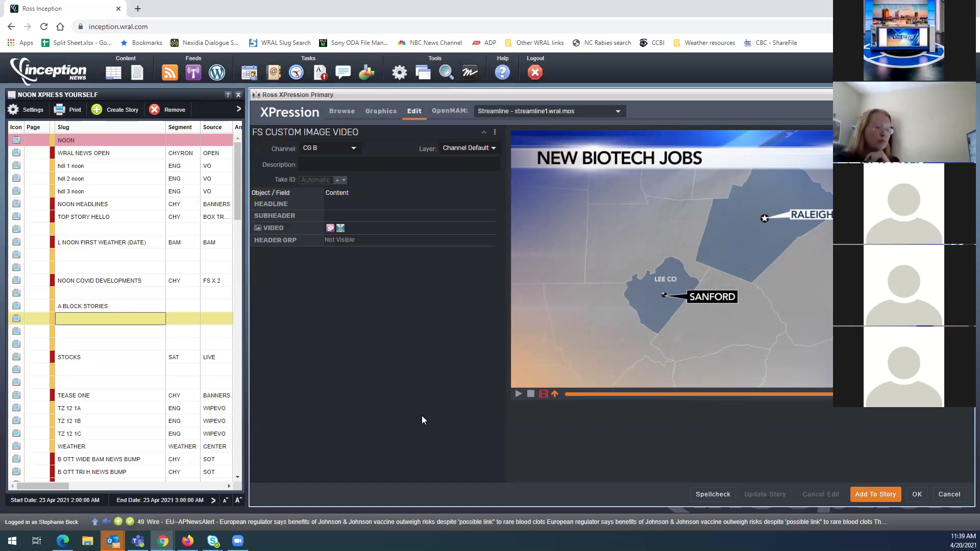
left_click(377, 111)
Discard the video template changes and open the WRAL News Breaking custom image template
left_click(389, 269)
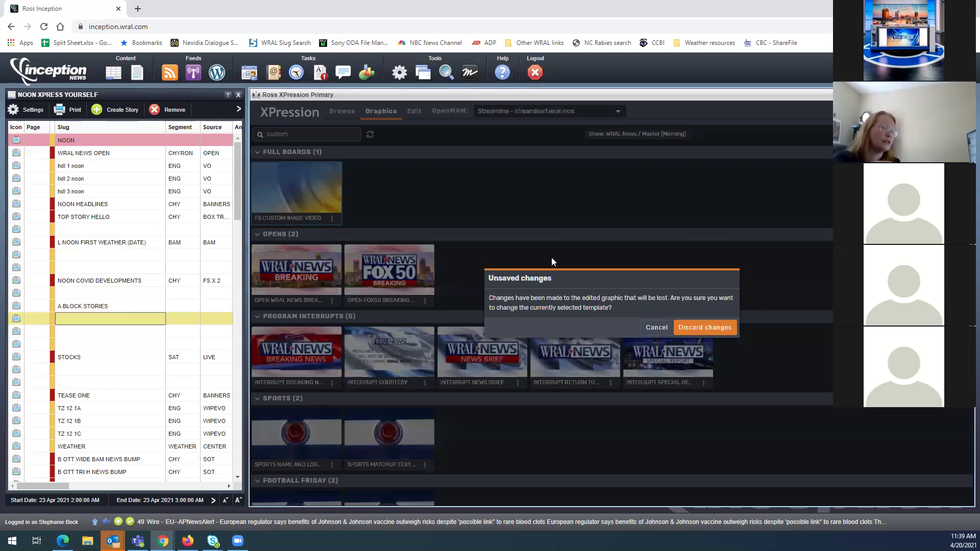
left_click(704, 327)
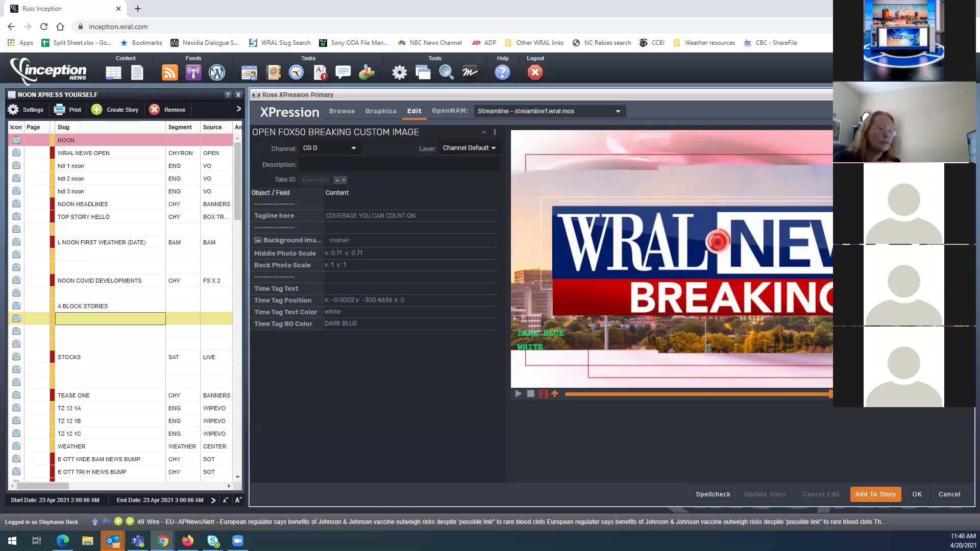
left_click(382, 111)
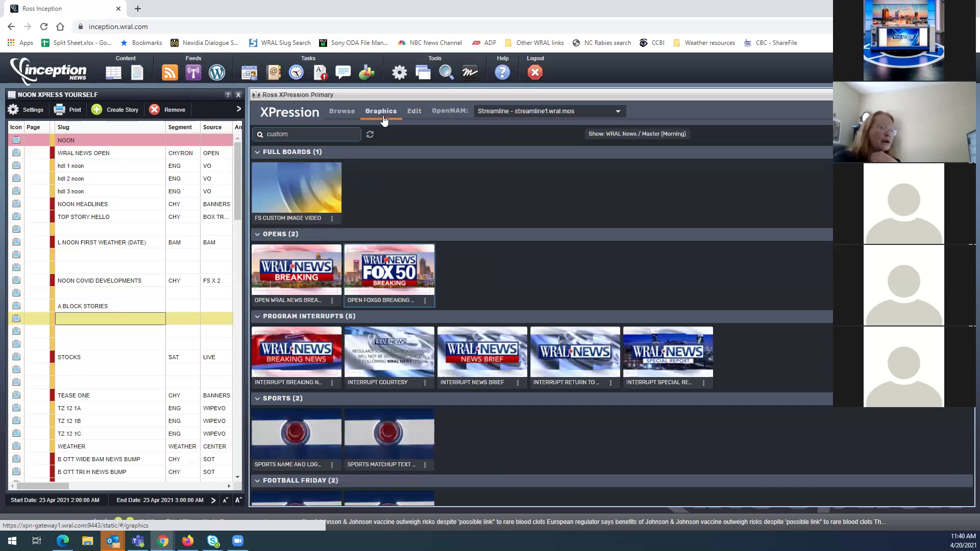
double_click(286, 282)
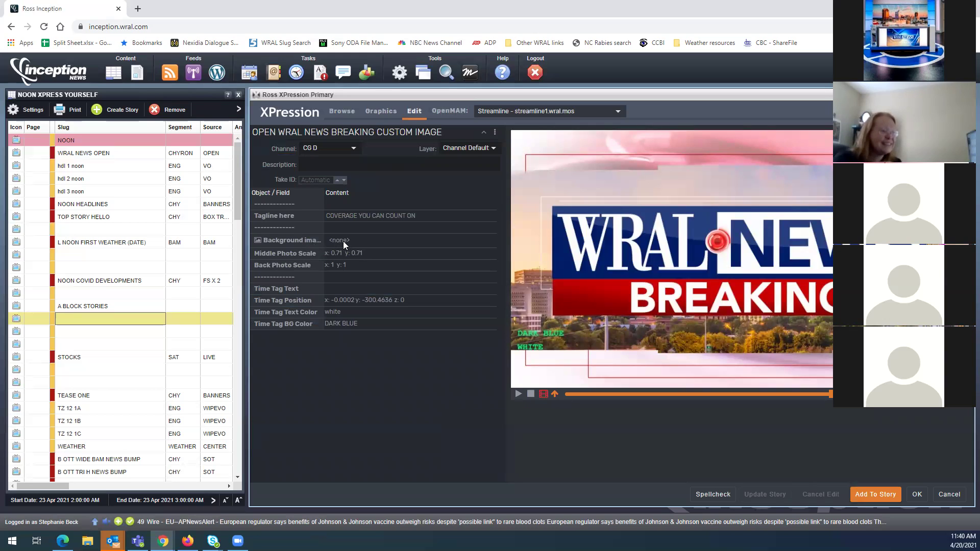
Set the tagline to 'COAL ASH ANNIVERSARY' and browse assets for the background image
left_click(437, 211)
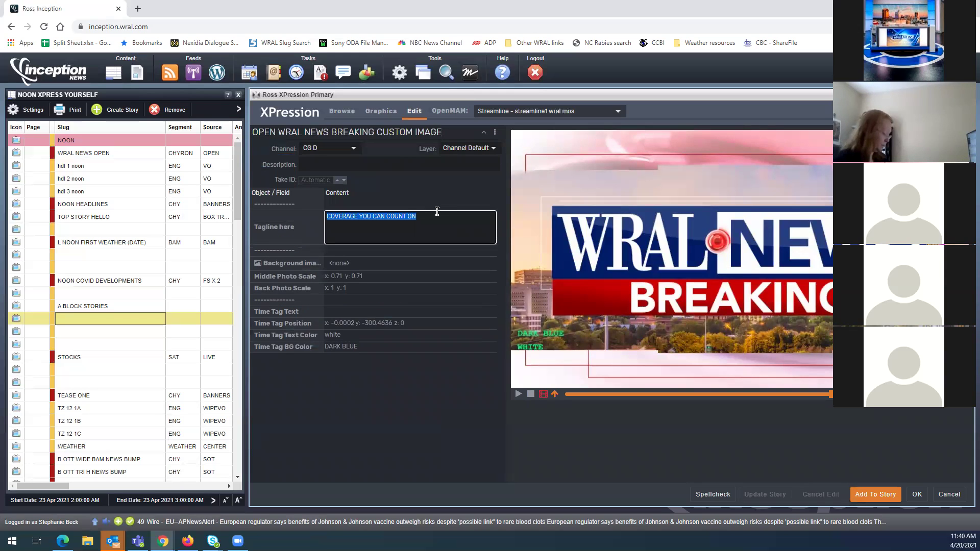
type("COAL ASH ANNIVERSARY")
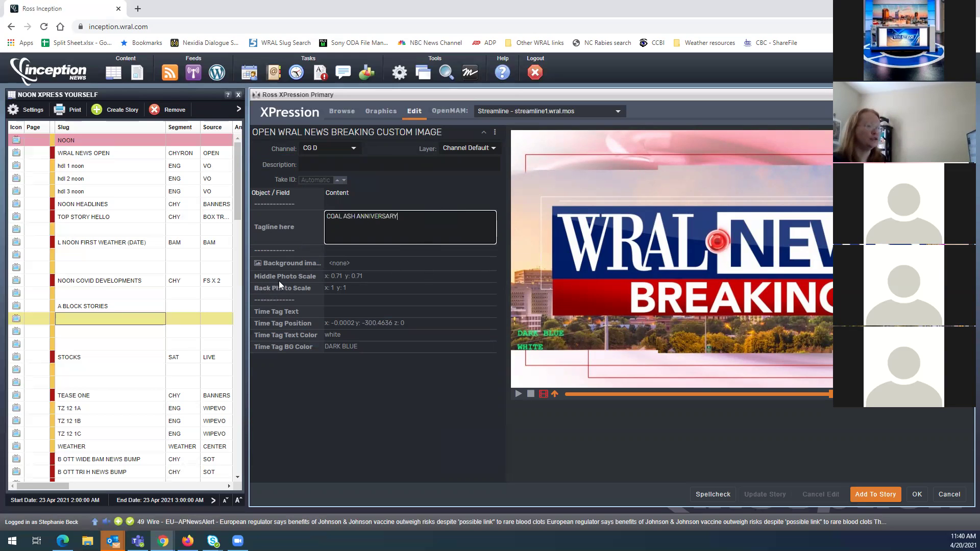
left_click(345, 268)
key("ctrl+v")
left_click(330, 242)
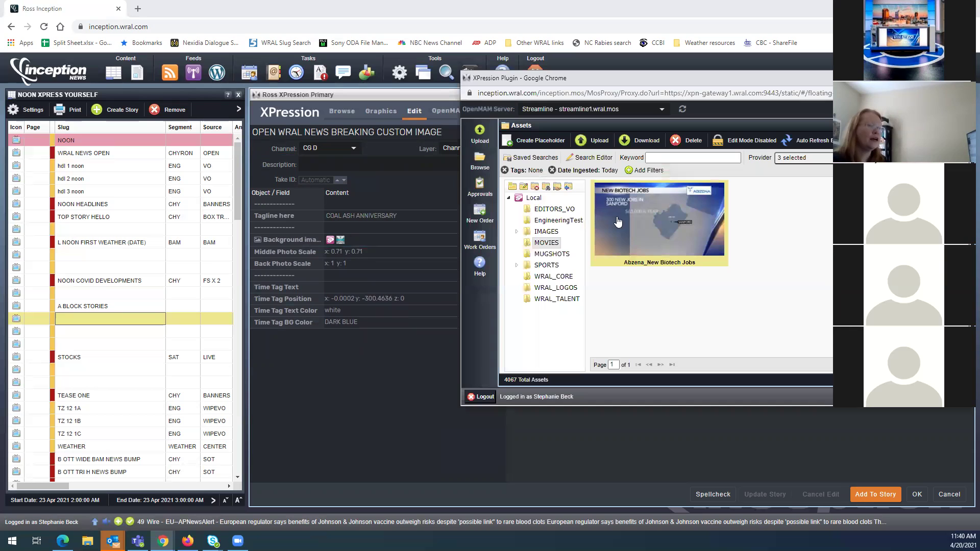
Find the Coal Ash Pond photo by searching 'coal' without the date filter, and set it as background
left_click(669, 156)
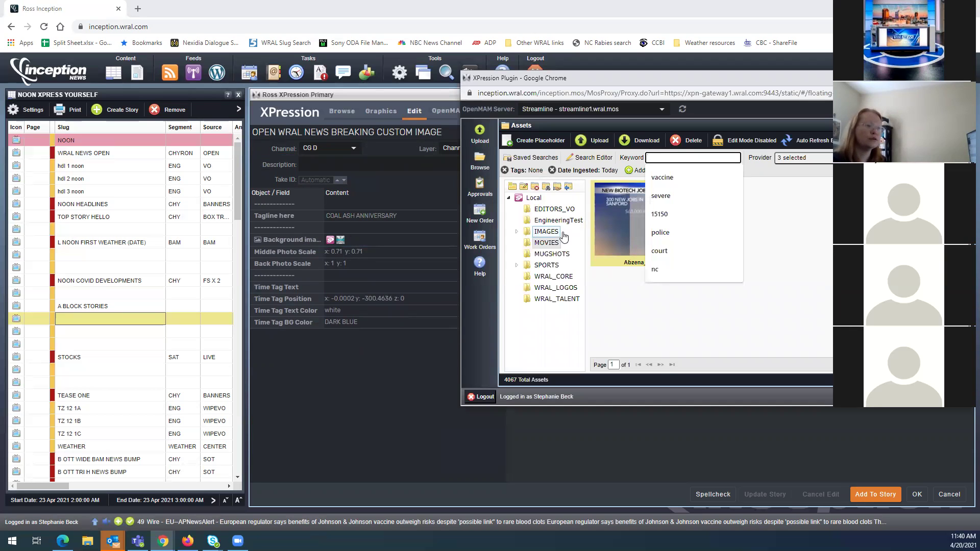
left_click(546, 231)
left_click(649, 162)
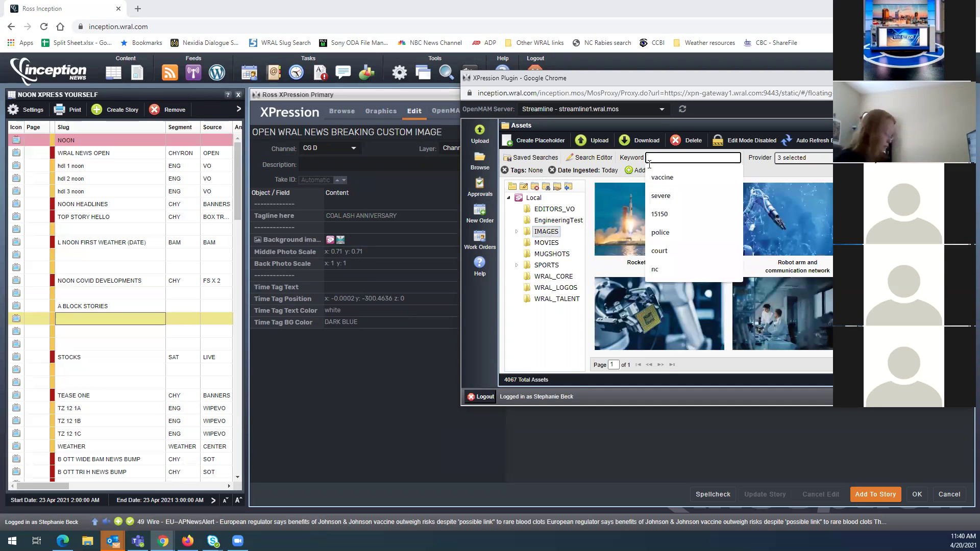
type("coal")
key("Return")
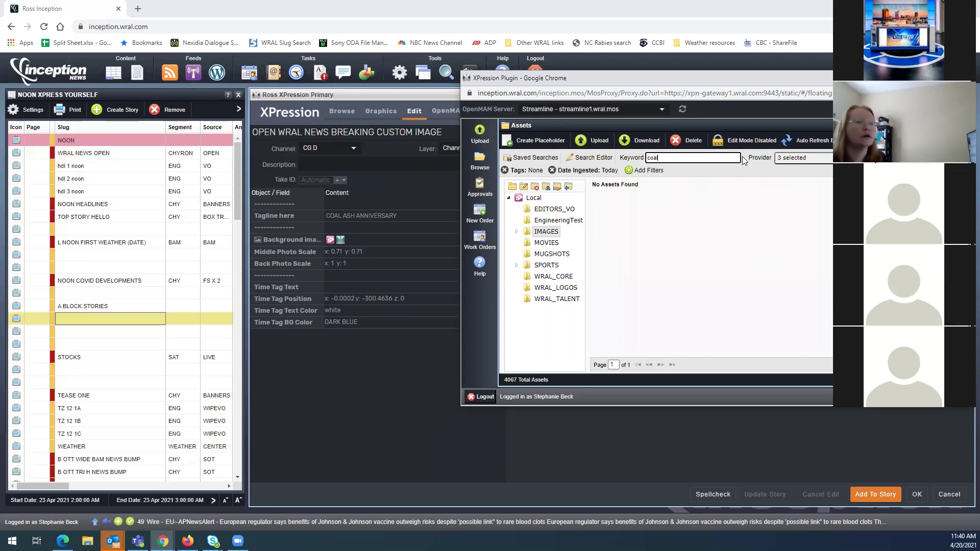
left_click(553, 171)
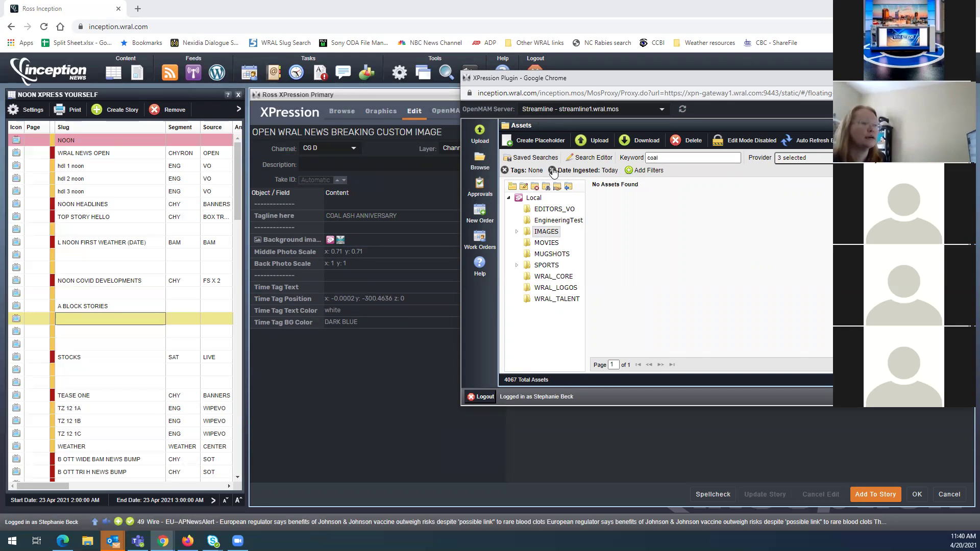
left_click_drag(815, 220, 364, 242)
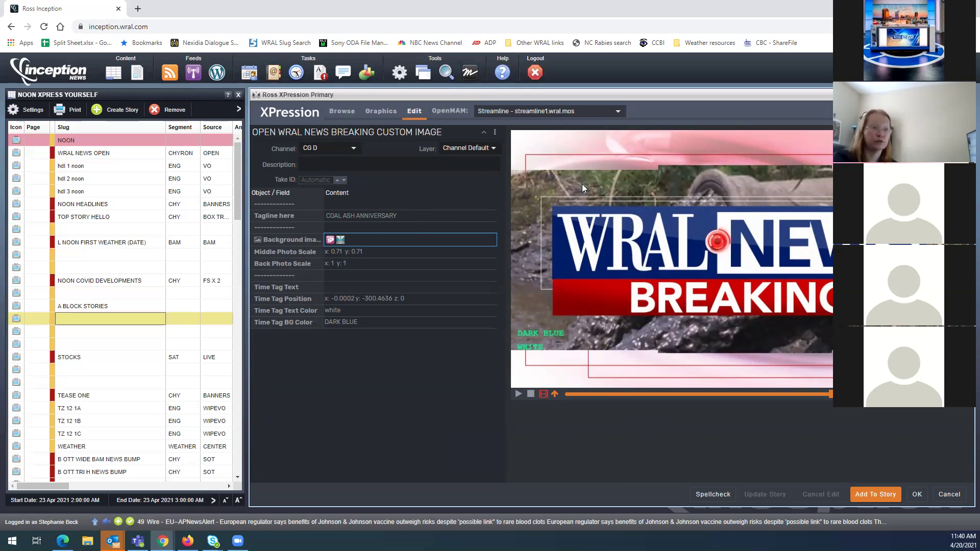
Preload and scrub the preview through the graphic's opening wipe animation
left_click(545, 400)
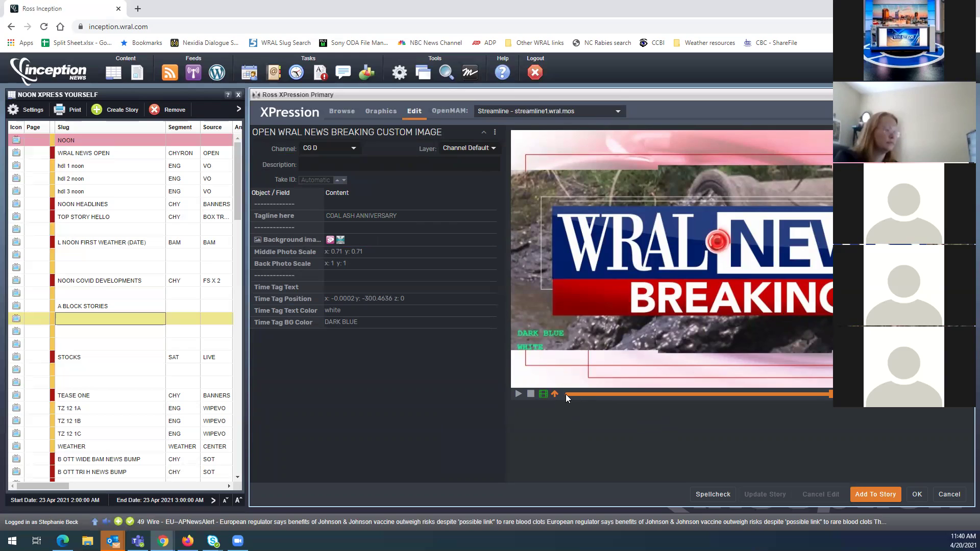
left_click(566, 394)
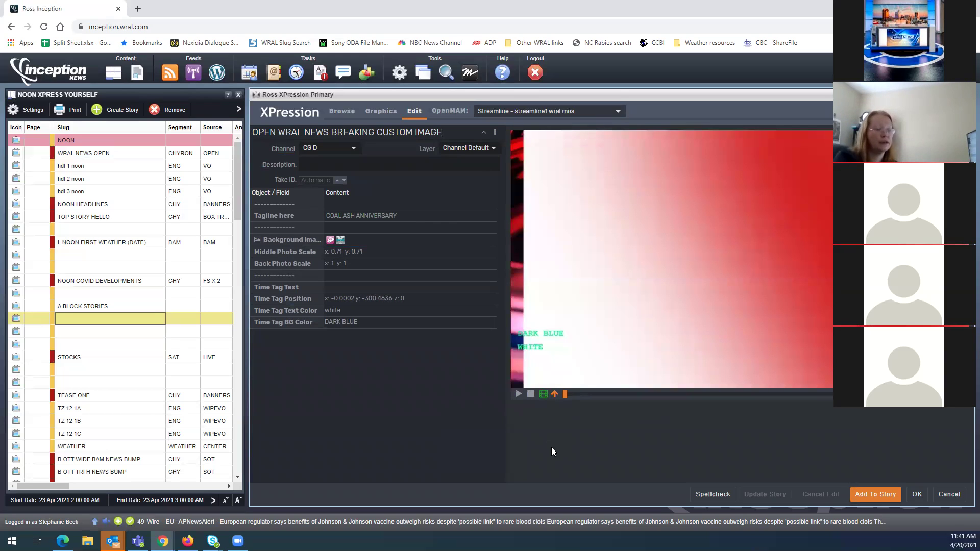
left_click(571, 393)
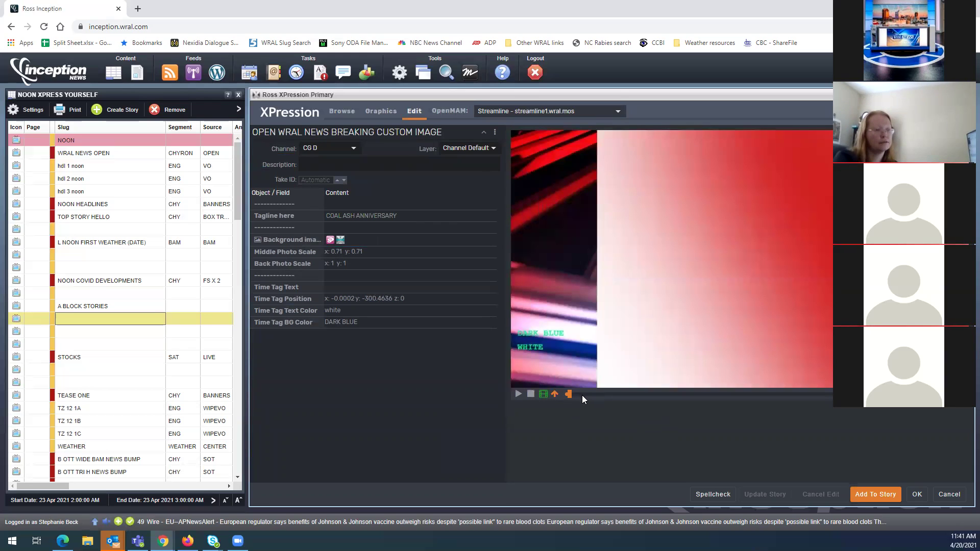
left_click(581, 394)
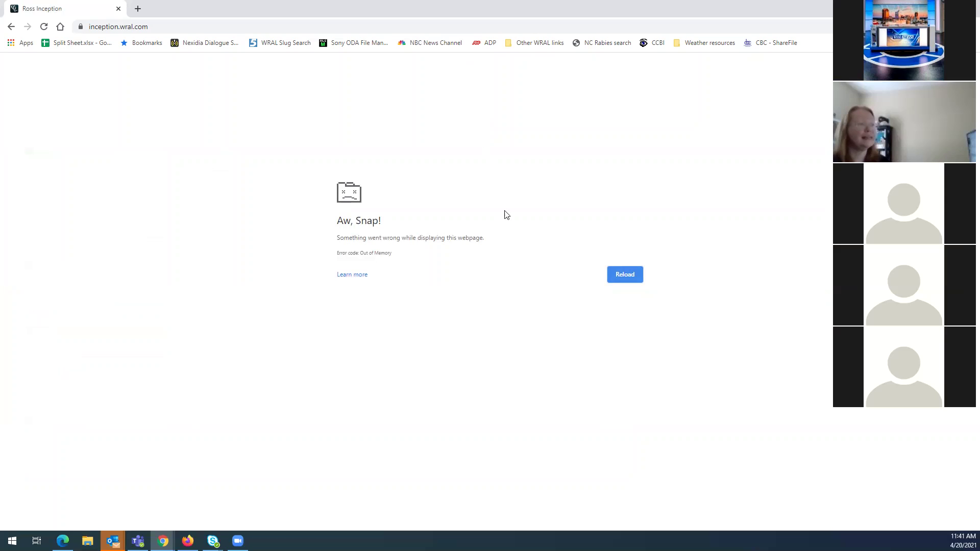
Reload the crashed 'Aw, Snap!' tab to bring Inception back
left_click(629, 274)
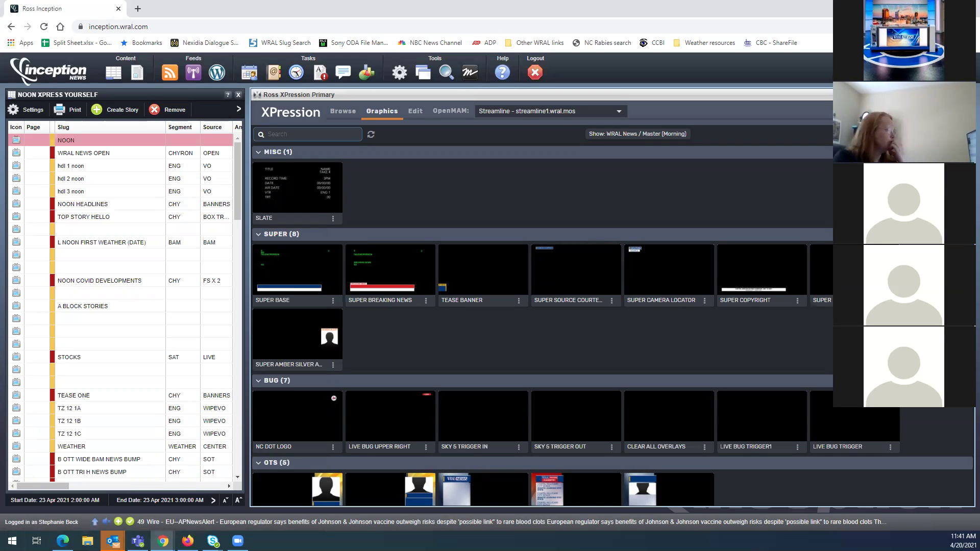
Select an empty rundown row and filter the XPression graphics by 'mug'
left_click(50, 333)
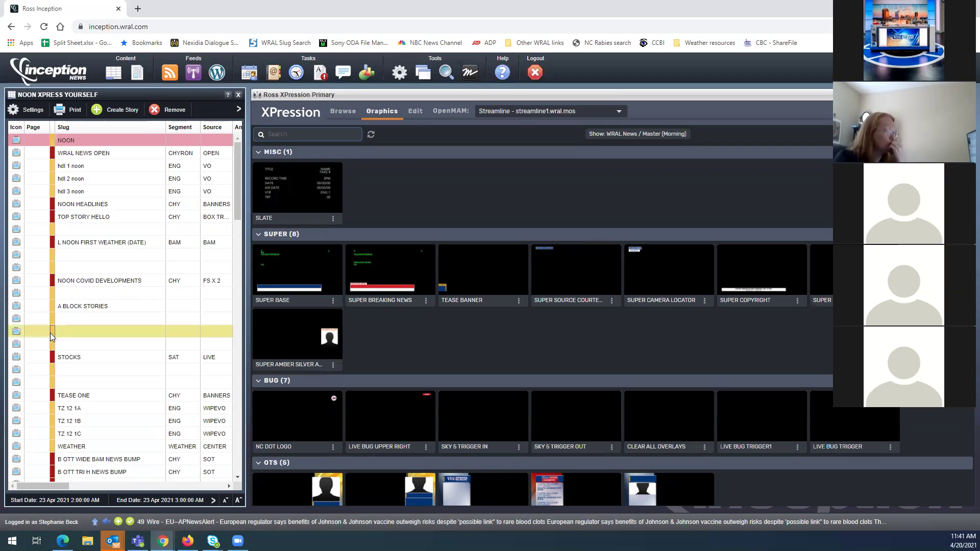
left_click(57, 324)
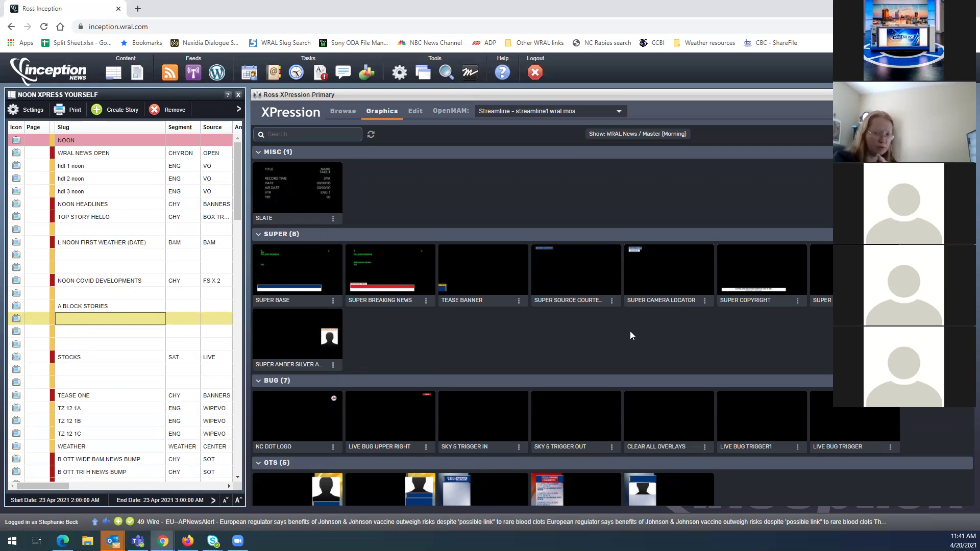
scroll(631, 335, "down", 3)
scroll(631, 335, "down", 12)
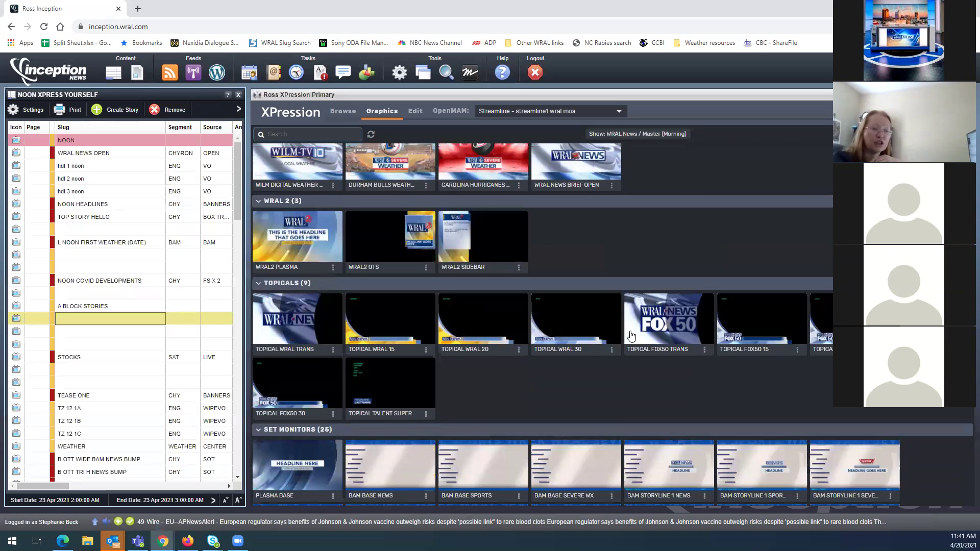
scroll(631, 335, "down", 3)
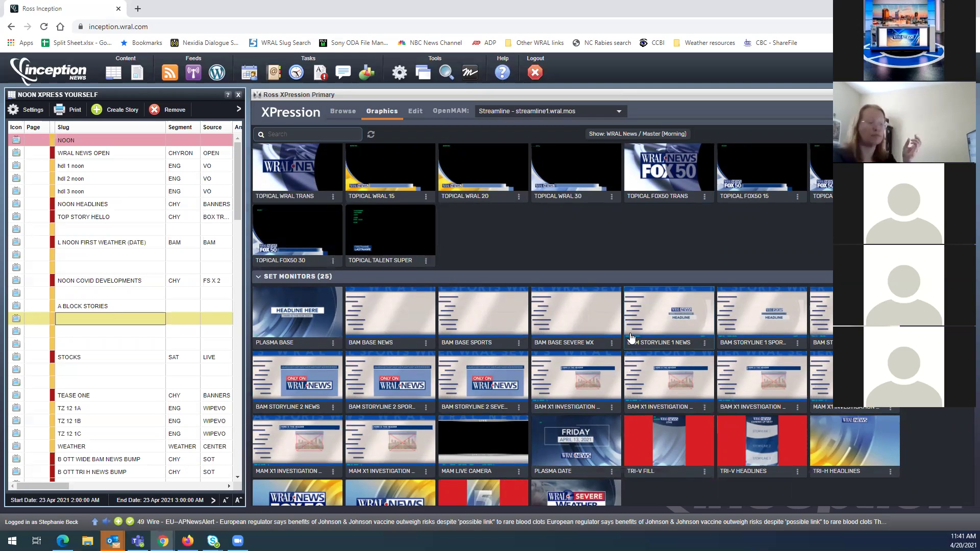
scroll(631, 338, "down", 10)
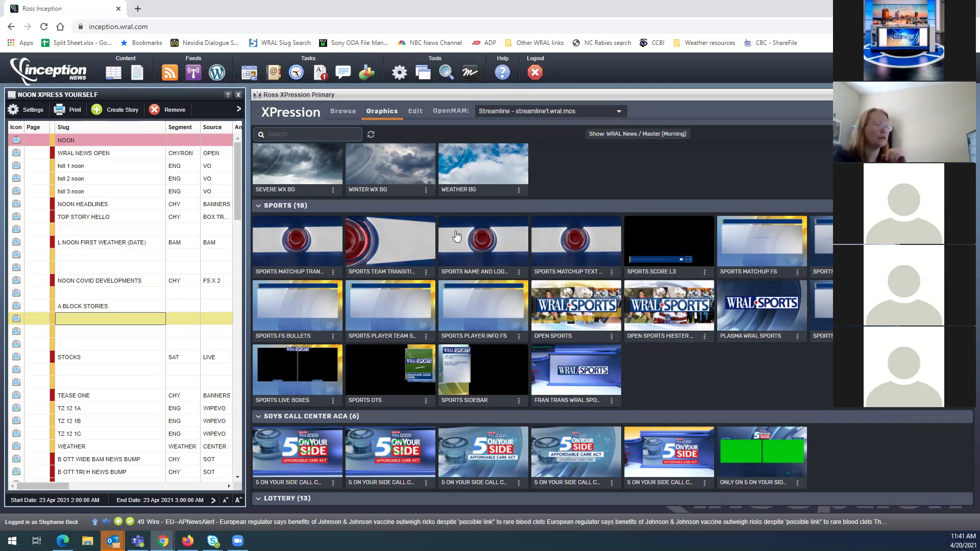
scroll(561, 275, "up", 5)
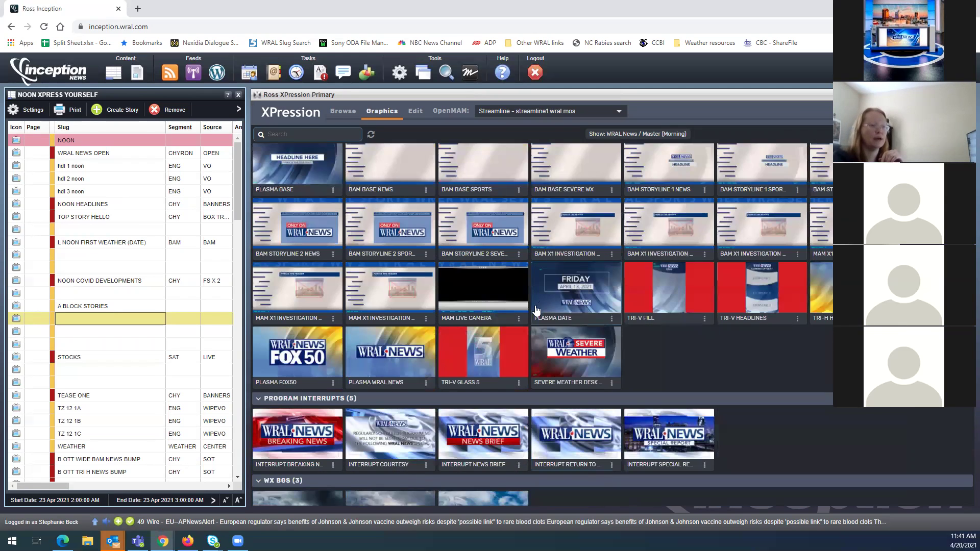
scroll(651, 344, "up", 5)
left_click(289, 133)
type("mug")
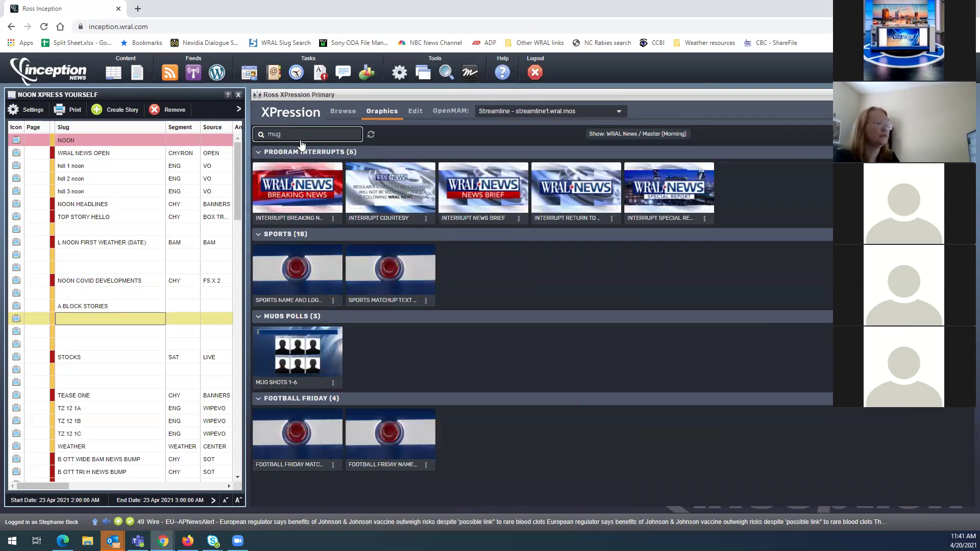
Open MUG SHOTS 1-6 and list all MUGSHOTS assets for the first picture, keyword cleared
double_click(294, 357)
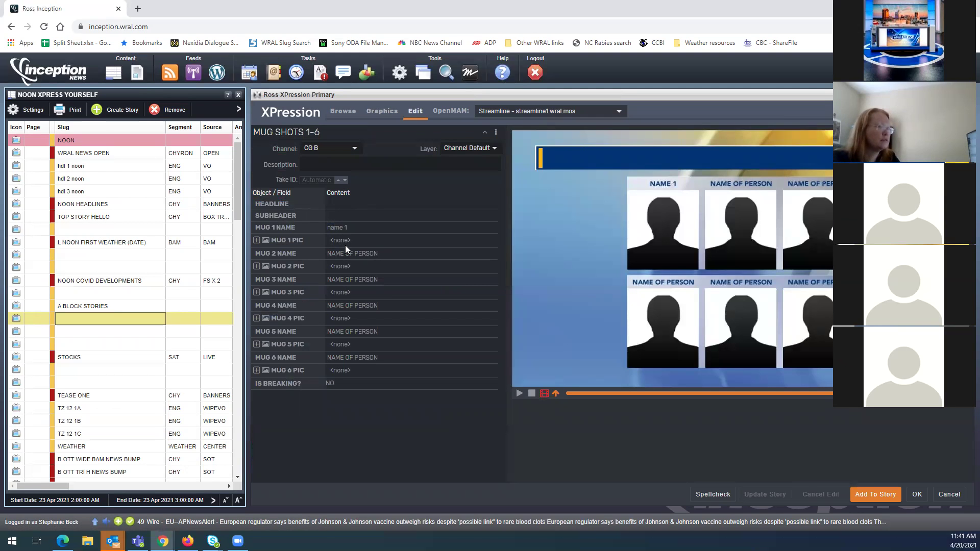
left_click(330, 243)
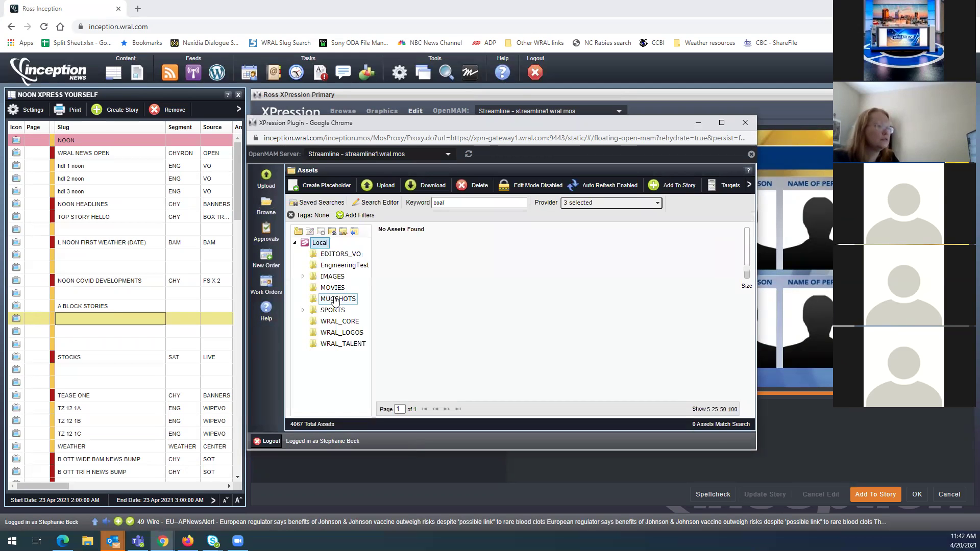
left_click(336, 300)
left_click(448, 202)
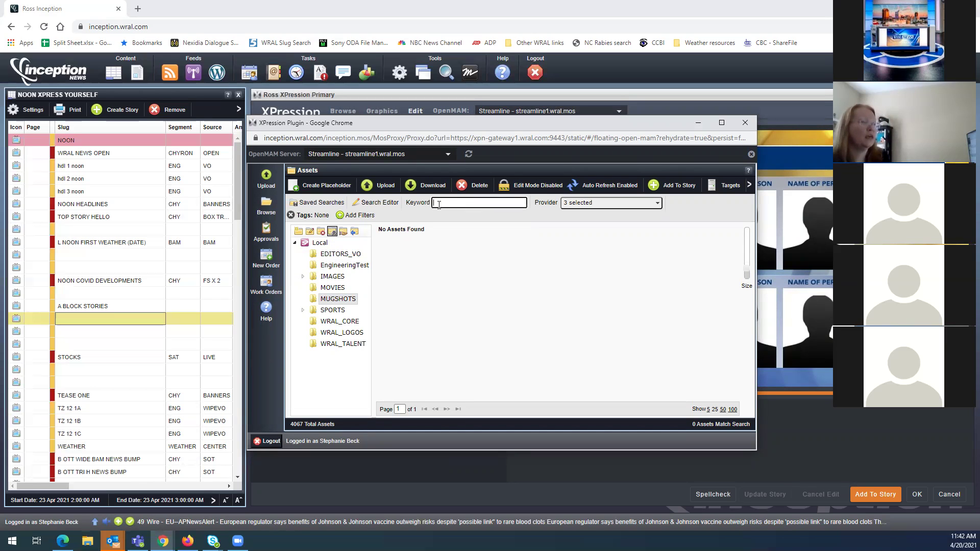
key("BackSpace")
key("BackSpace")
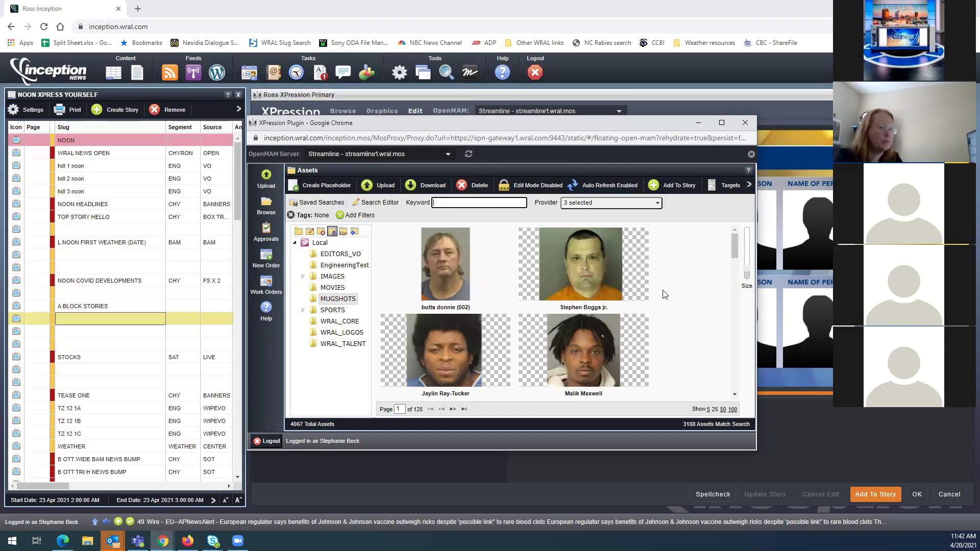
scroll(631, 305, "down", 2)
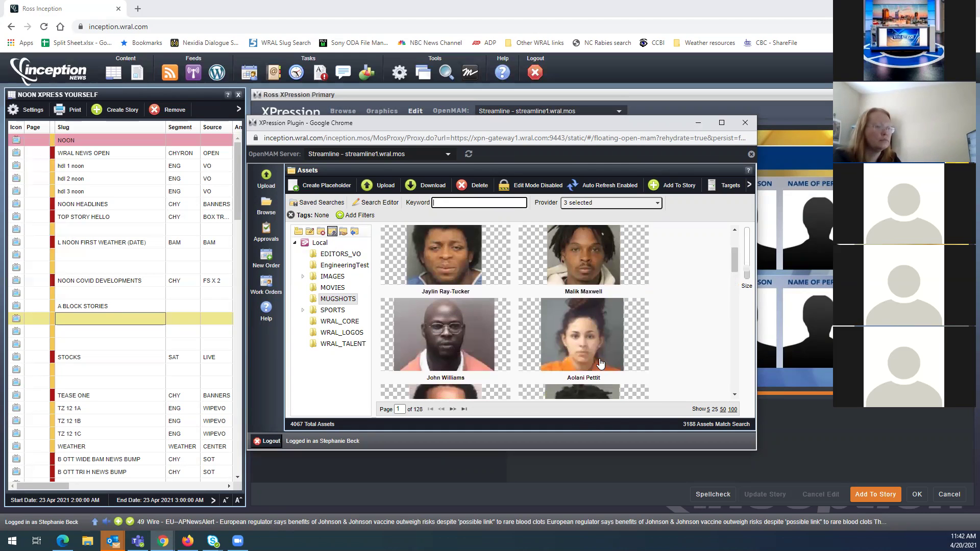
Place the woman's mugshot into the MUG 1 PIC slot
left_click(575, 341)
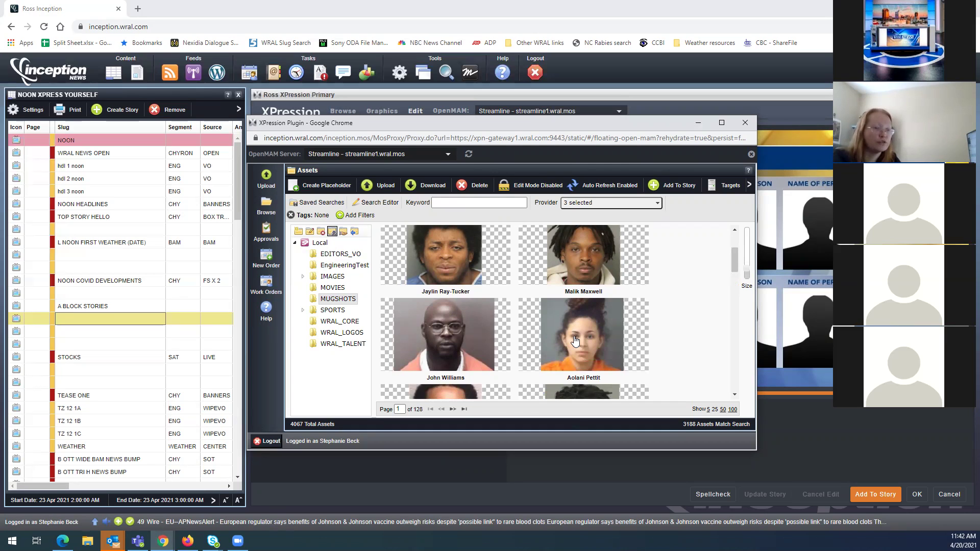
double_click(576, 341)
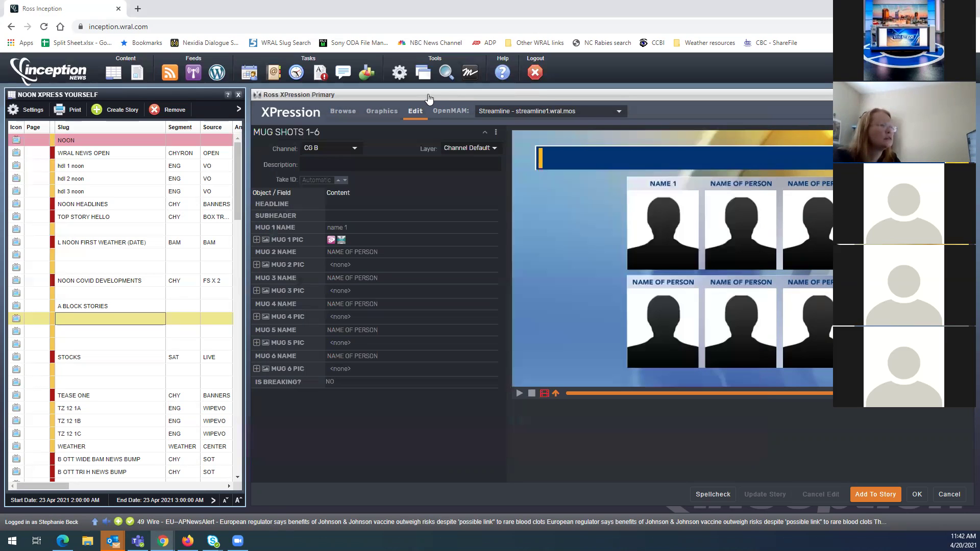
mouse_move(163, 542)
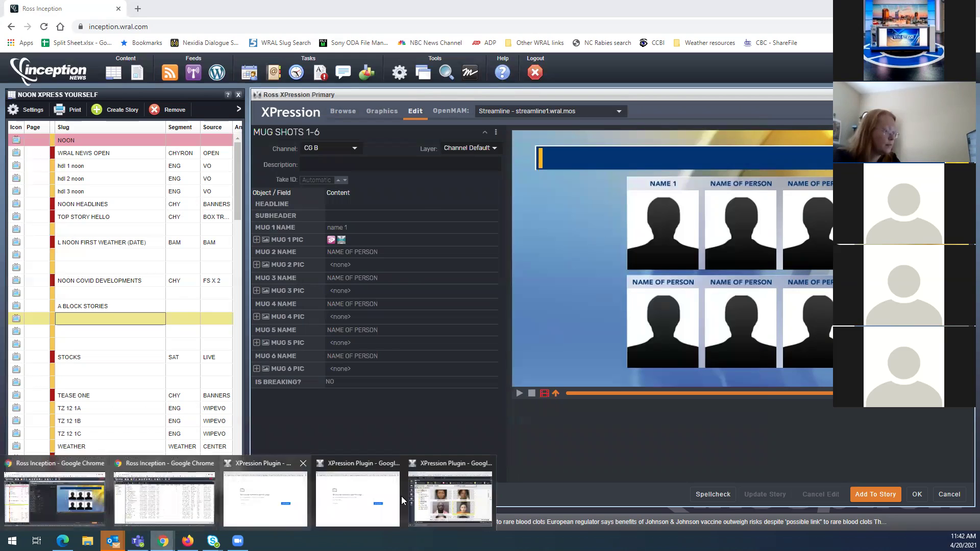
left_click(448, 490)
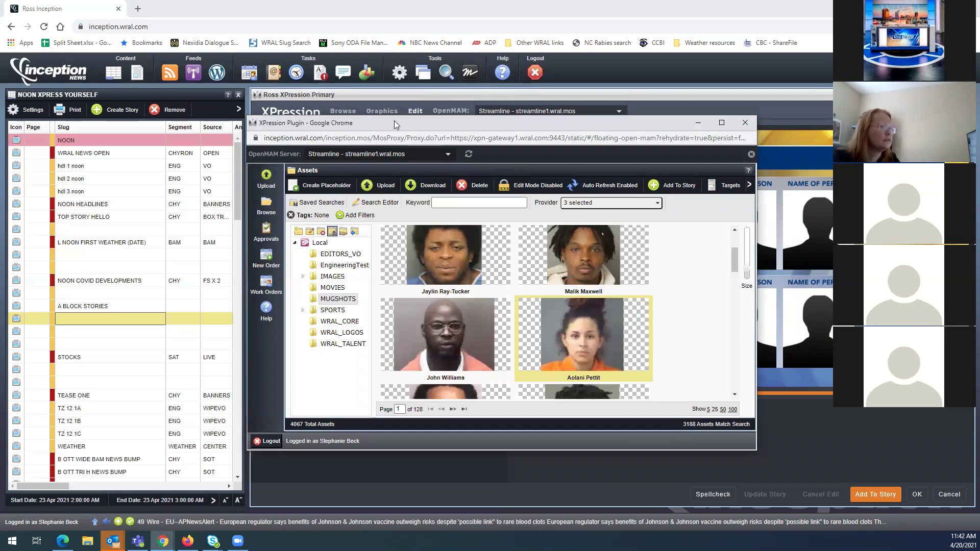
left_click_drag(417, 131, 780, 161)
left_click_drag(935, 366, 358, 242)
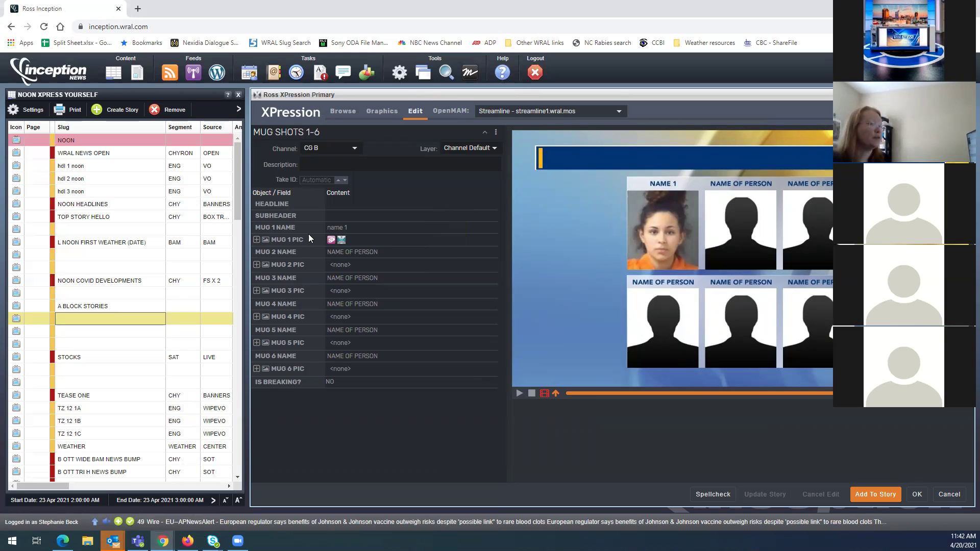
left_click(357, 227)
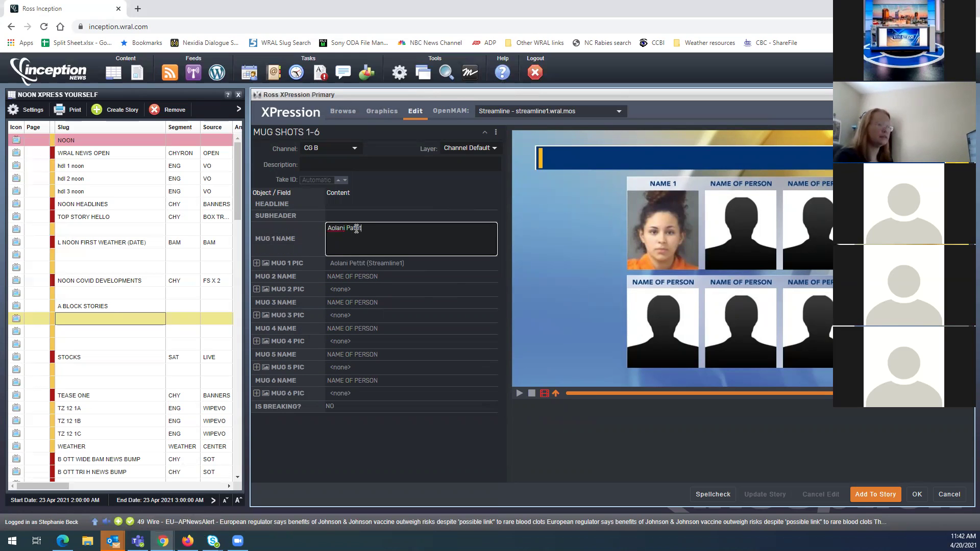
Enter the suspect's name for the first mug and correct a misspelled surname letter
left_click(356, 227)
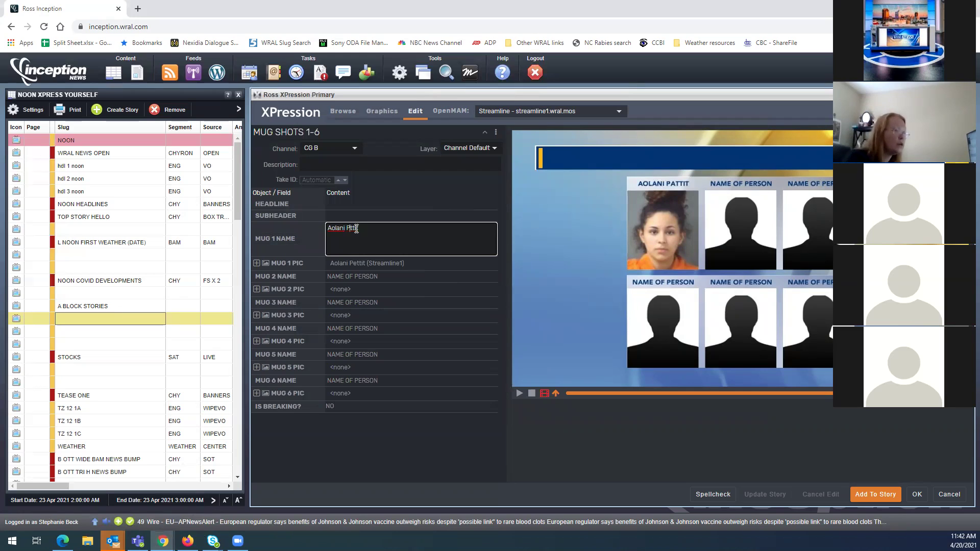
key("BackSpace")
type("e")
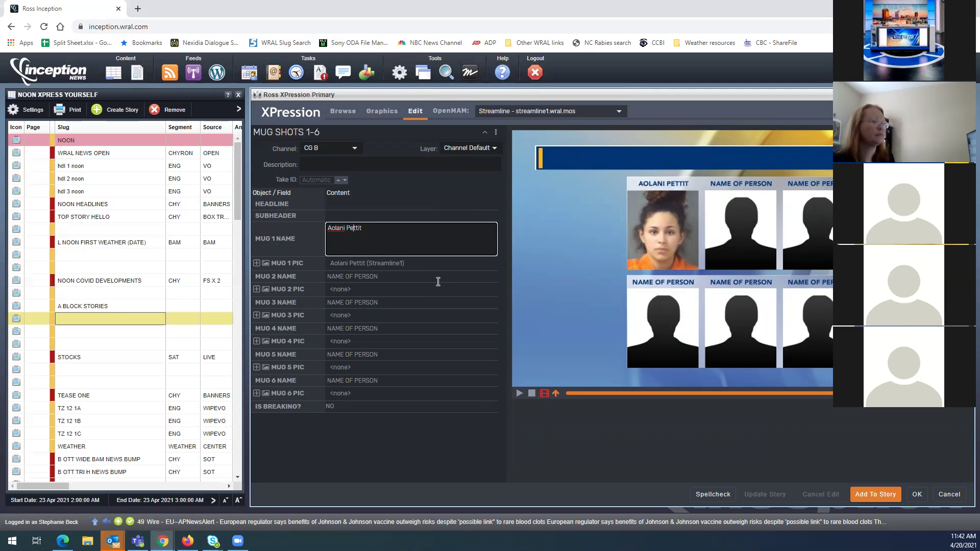
left_click(449, 451)
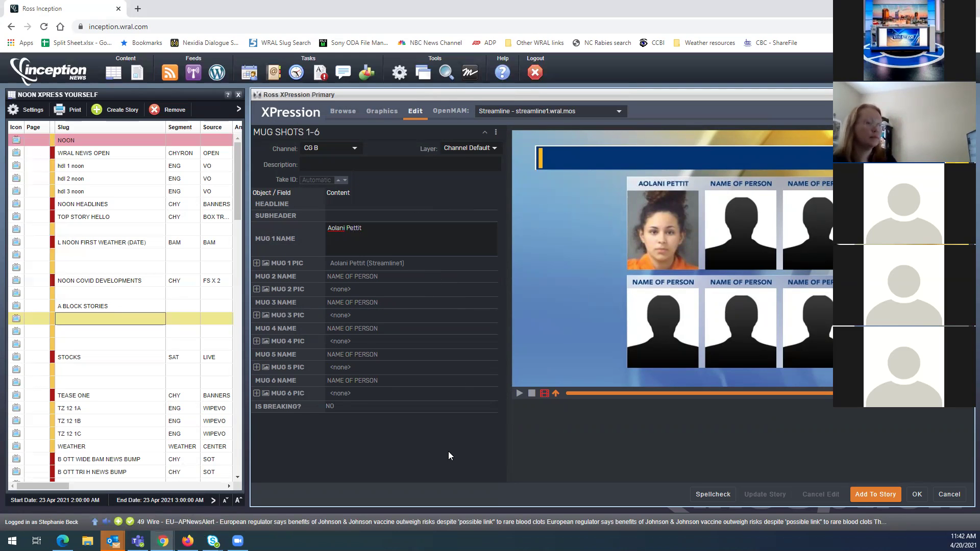
Clear the placeholder names from mugs 2 through 6, including MUG 6 NAME's NAME OF PERSON
left_click(358, 278)
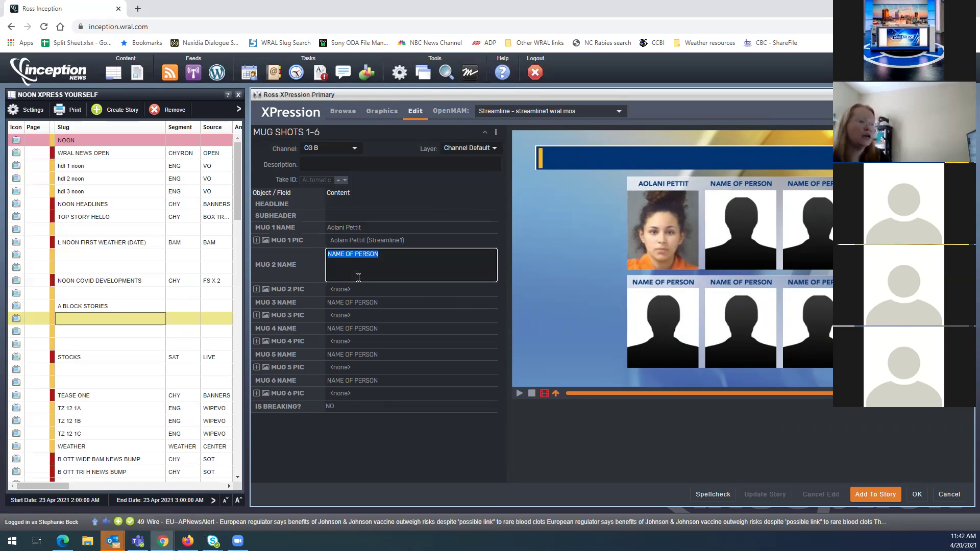
key("BackSpace")
left_click(378, 301)
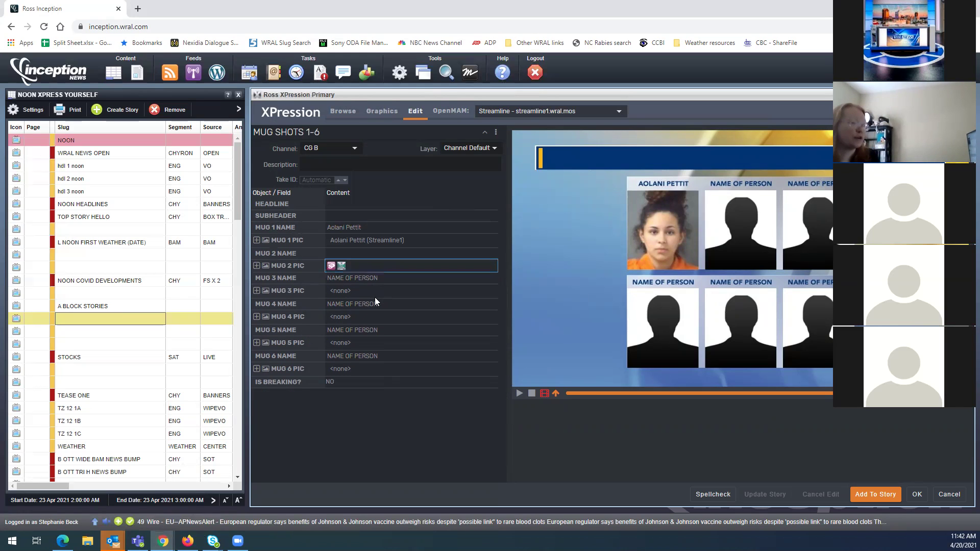
key("BackSpace")
left_click(374, 327)
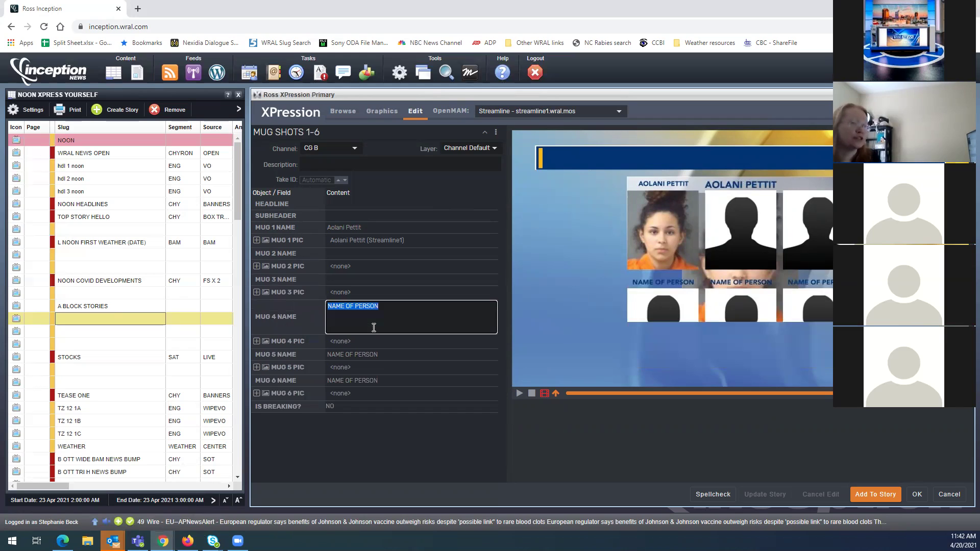
key("BackSpace")
left_click(375, 356)
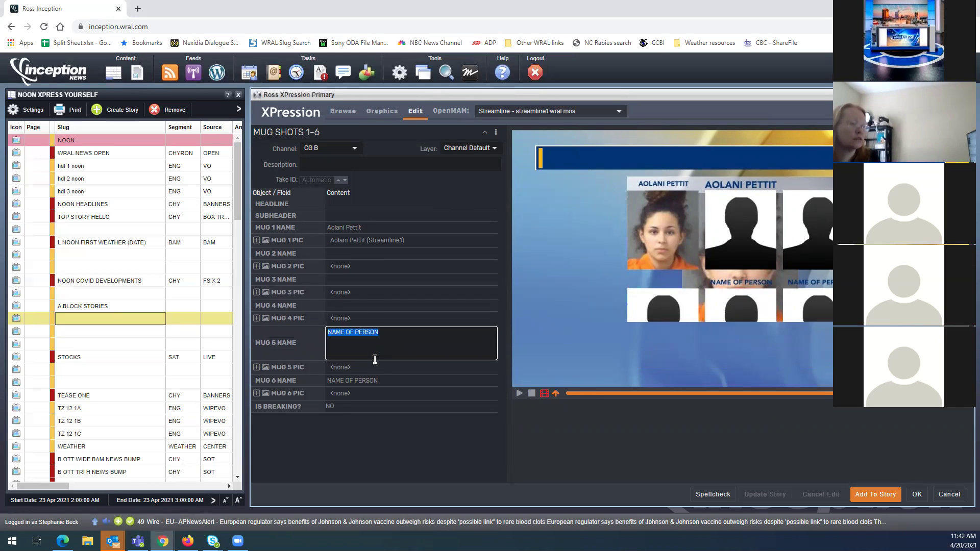
key("BackSpace")
left_click(376, 377)
key("BackSpace")
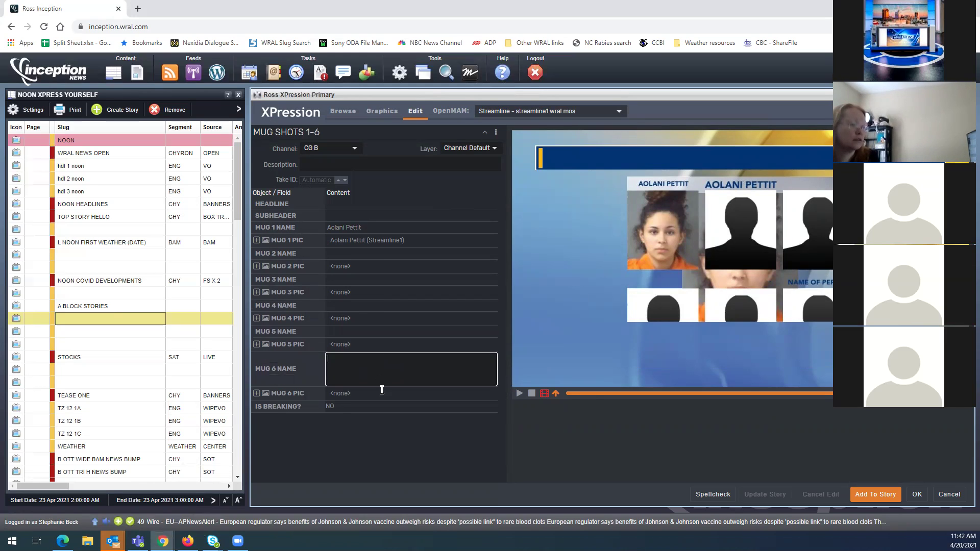
left_click(388, 442)
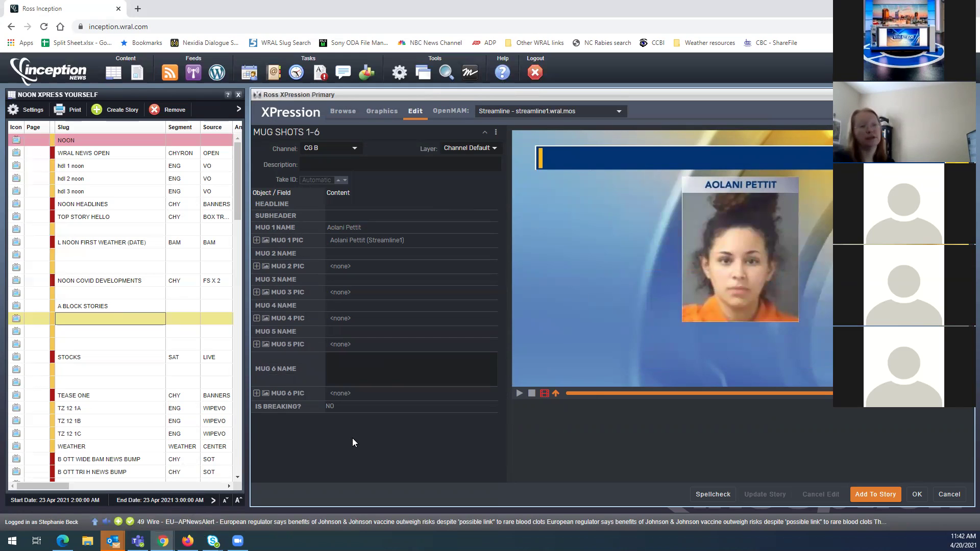
Set the headline to 'Random suspect for testing'
left_click(342, 204)
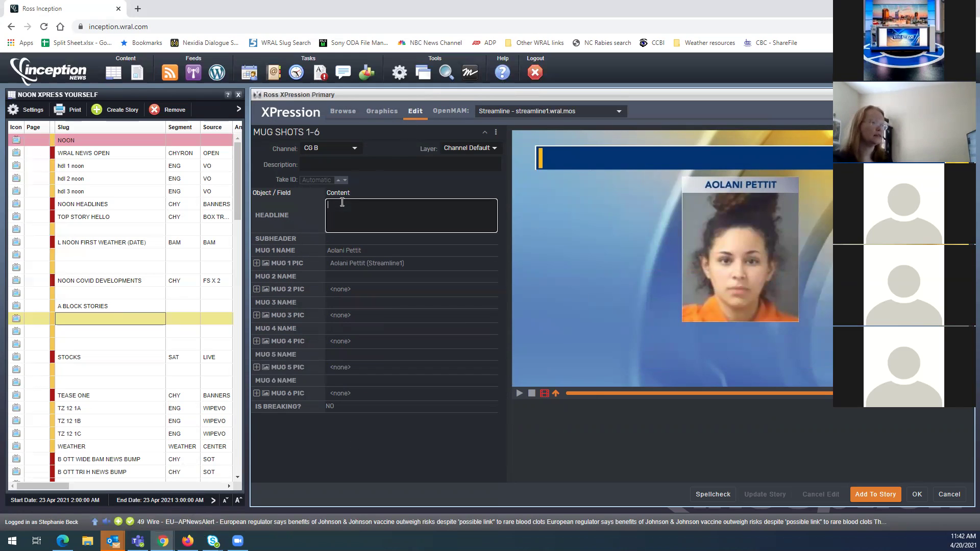
type("Ran")
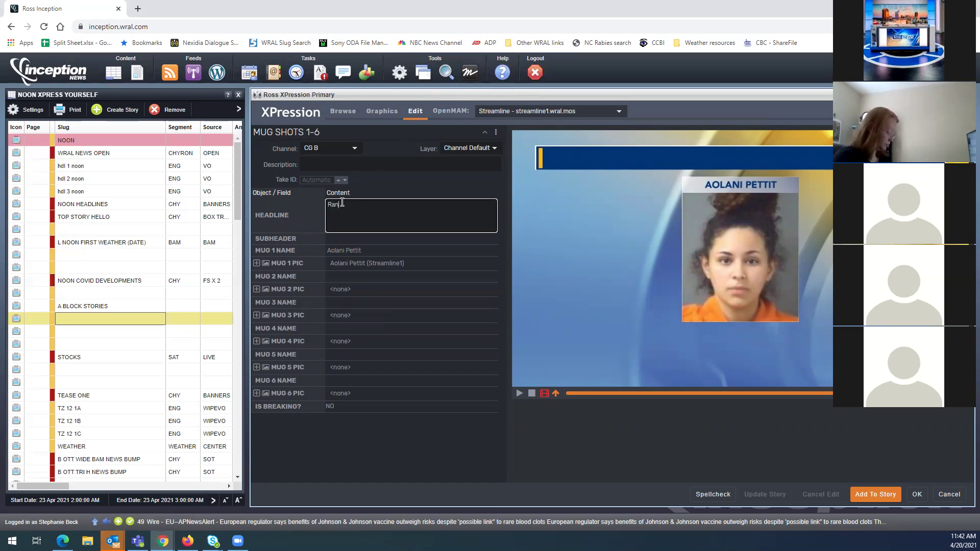
type("dom suspect for testm")
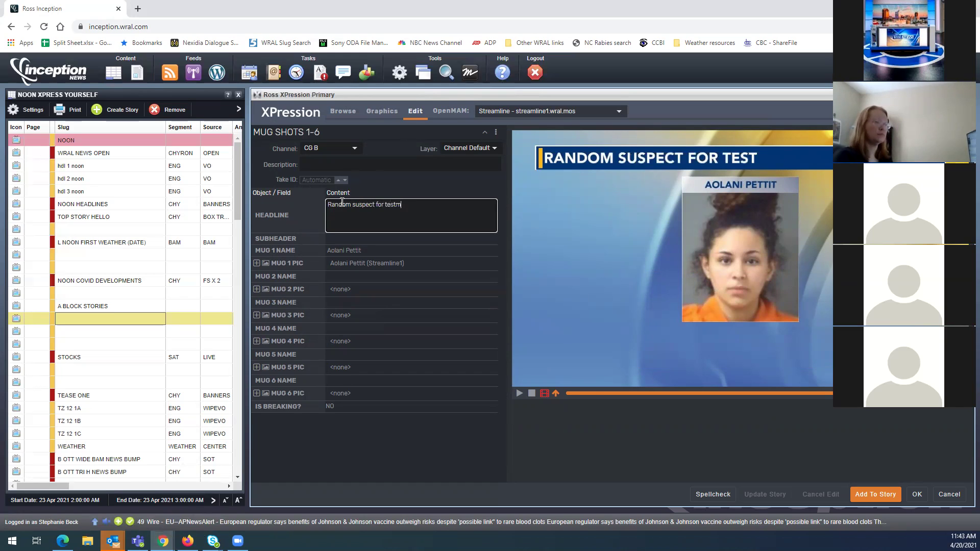
key("BackSpace")
type("ing")
key("Tab")
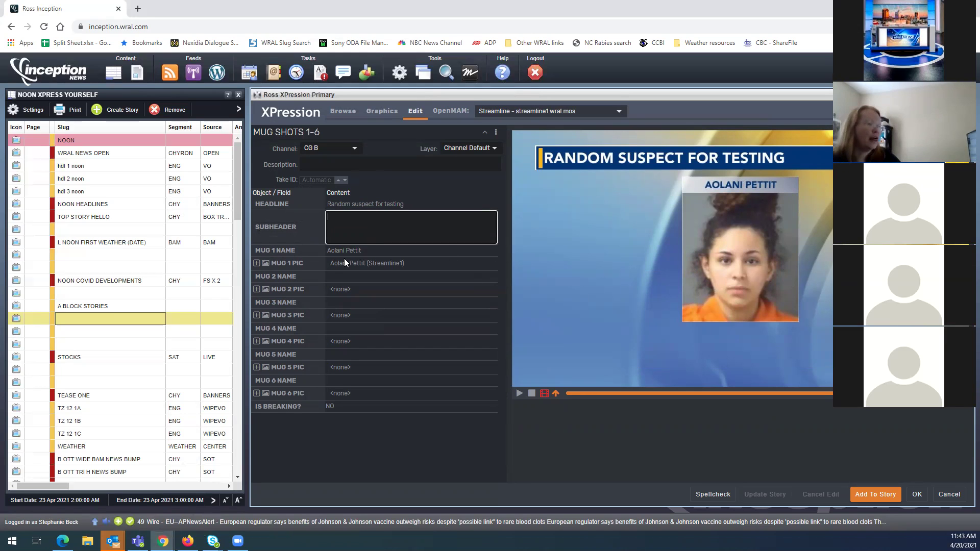
Expand MUG 1 PIC and set its Texture Position x to -0.067
left_click(256, 262)
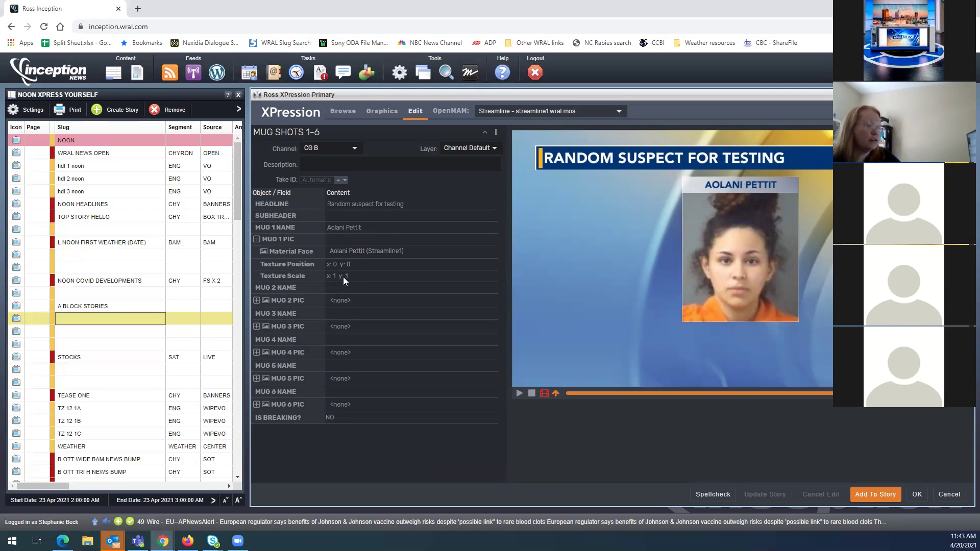
left_click(344, 277)
left_click(343, 277)
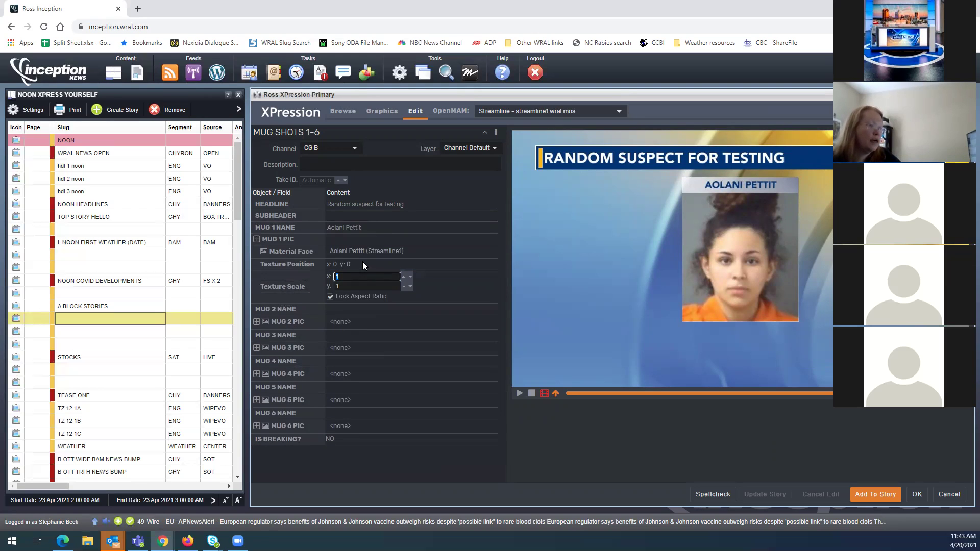
left_click(363, 264)
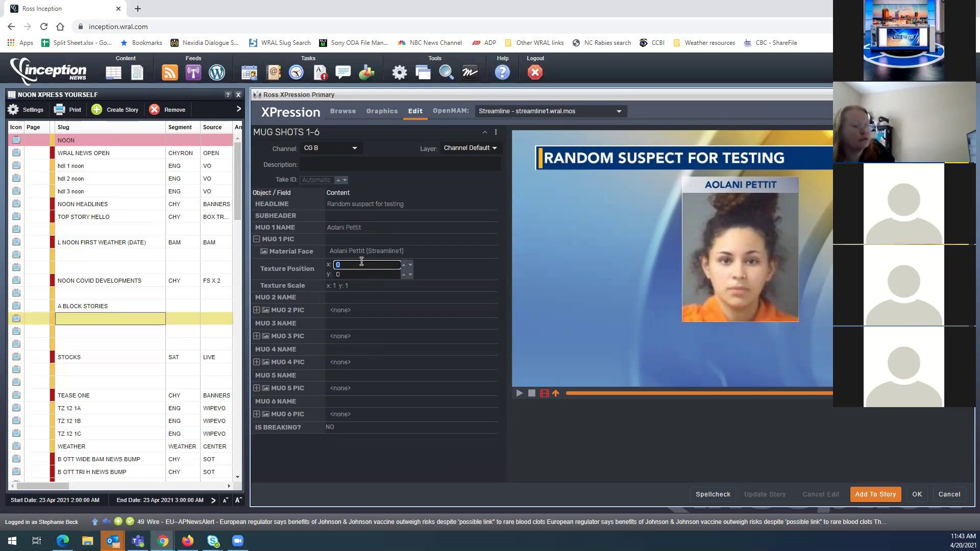
type("0.49")
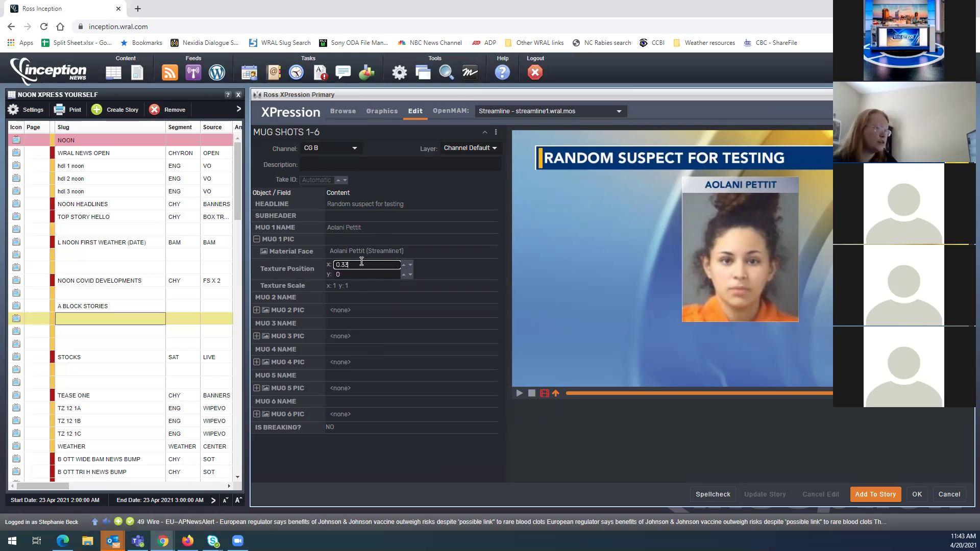
key("BackSpace")
key("BackSpace")
key("BackSpace")
key("BackSpace")
type("1.01")
key("BackSpace")
key("BackSpace")
key("BackSpace")
key("BackSpace")
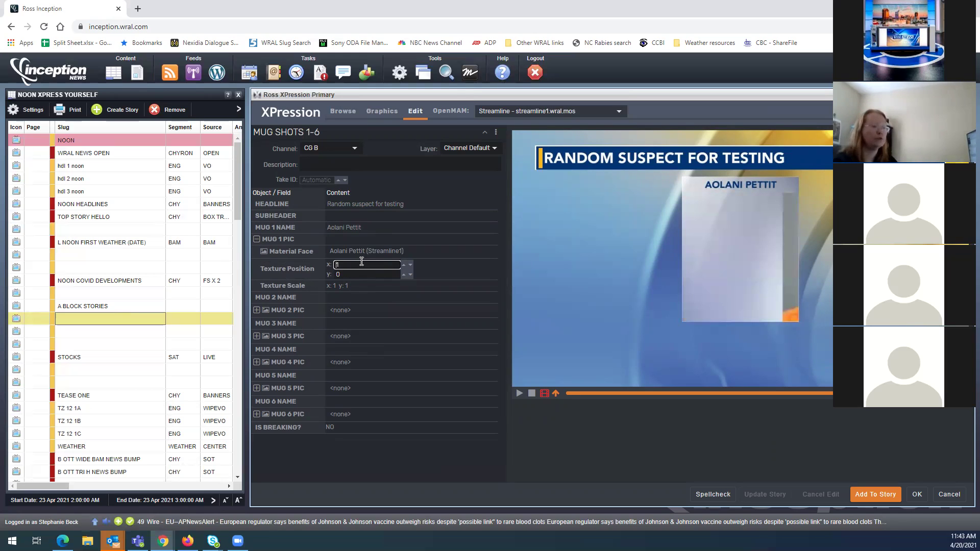
type("0.999")
key("BackSpace")
key("BackSpace")
type("36")
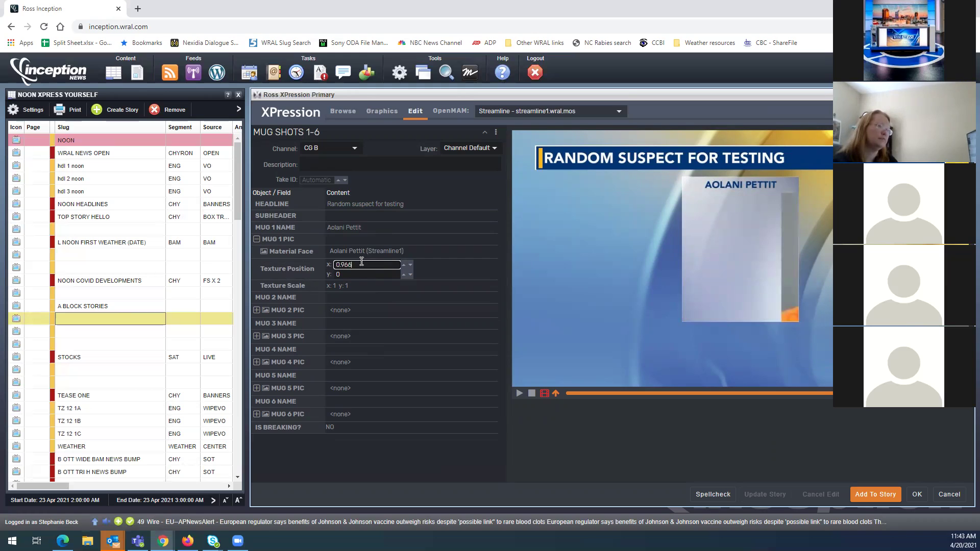
key("BackSpace")
key("BackSpace")
key("BackSpace")
type("876")
key("BackSpace")
key("BackSpace")
type("63")
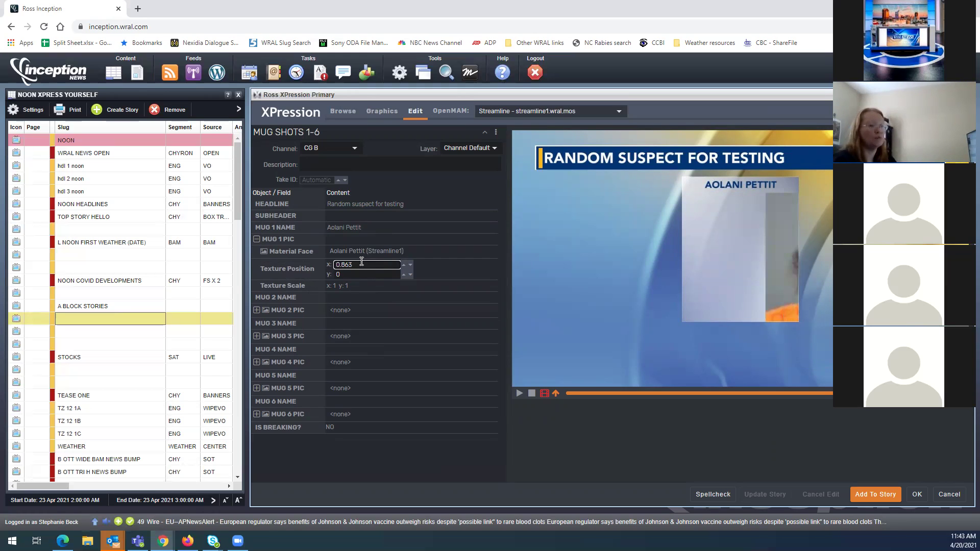
key("BackSpace")
key("BackSpace")
type("35")
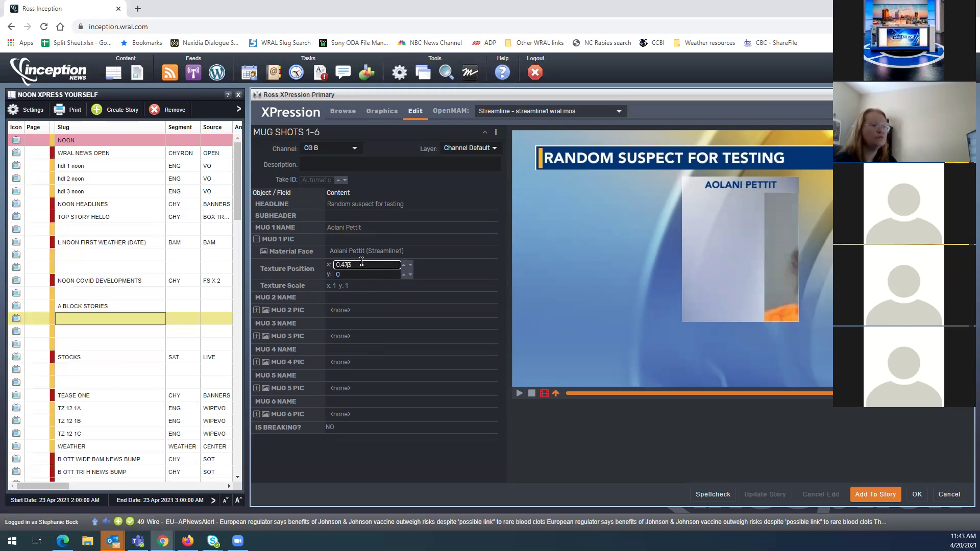
key("BackSpace")
key("BackSpace")
key("BackSpace")
type("067")
key("Home")
type("-")
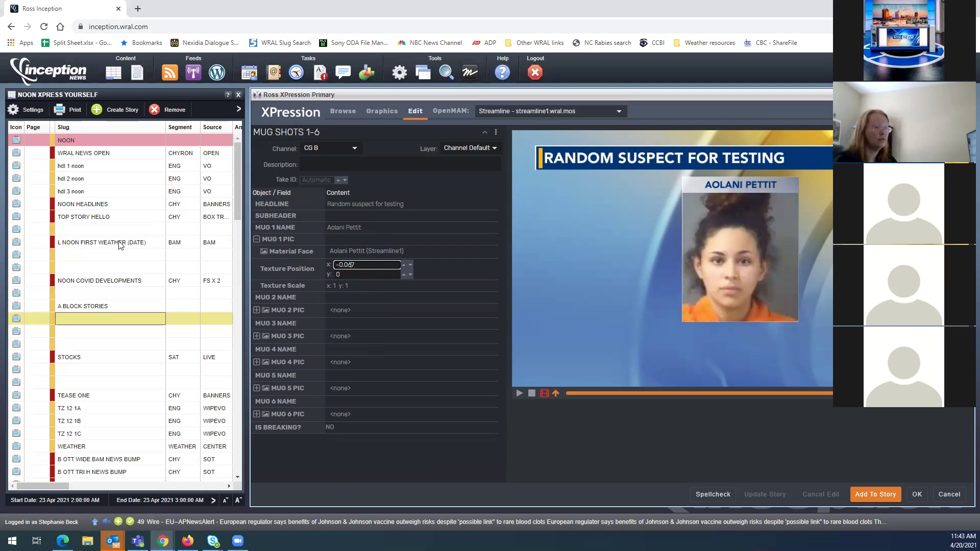
Set MUG 1 PIC Texture Scale x to 1.5 with aspect ratio locked
left_click(354, 283)
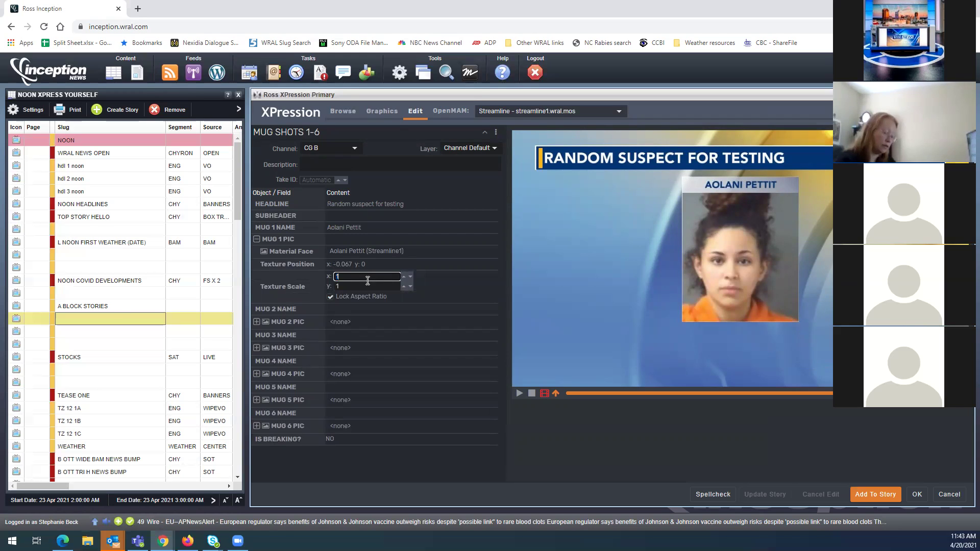
type("1.5")
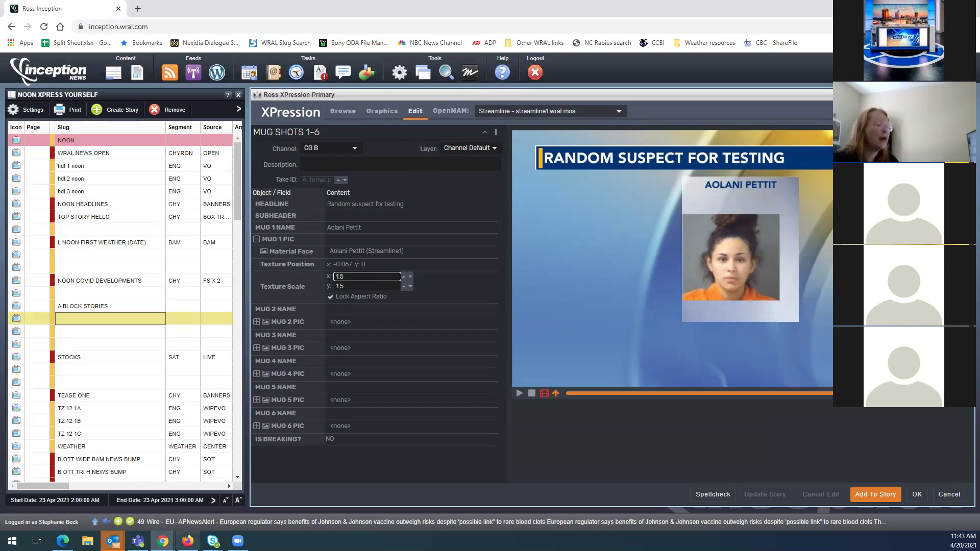
mouse_move(162, 541)
left_click(460, 498)
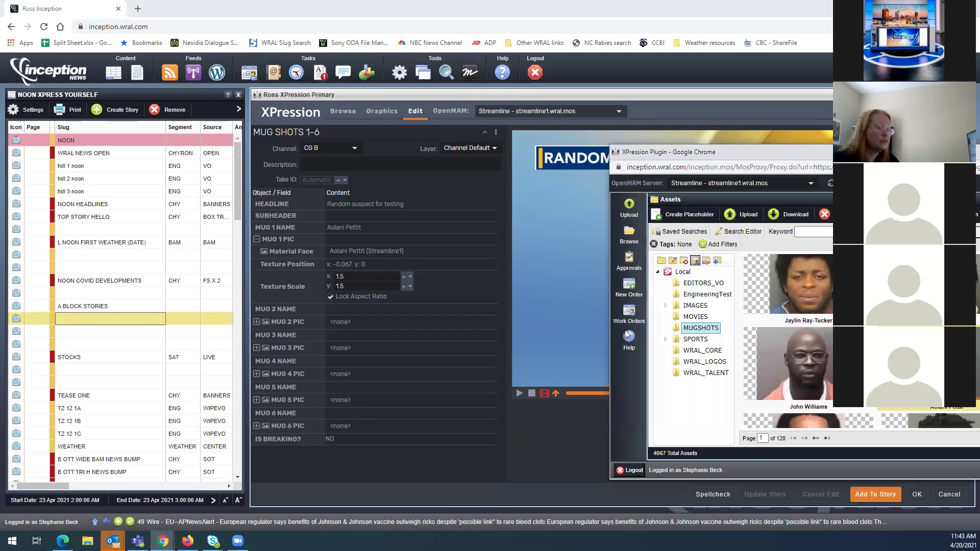
left_click(533, 451)
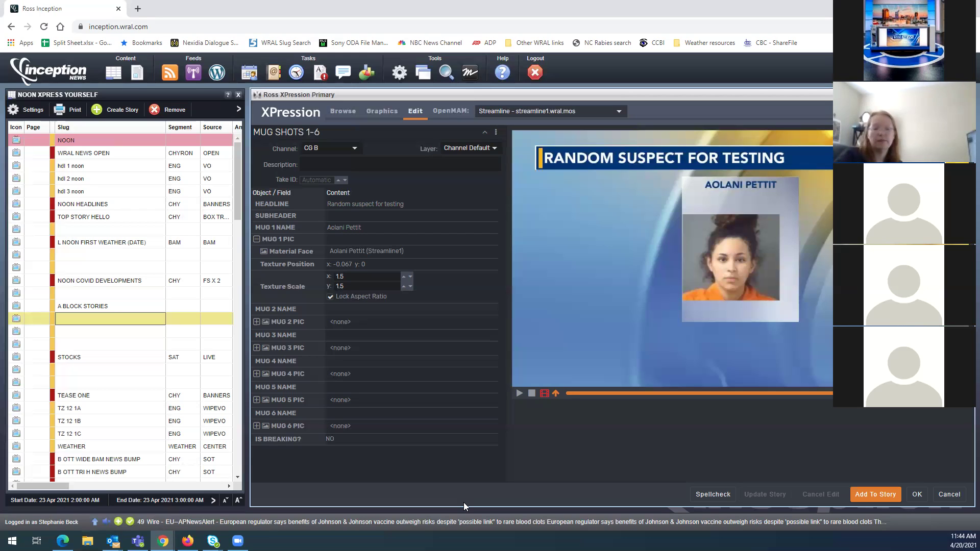
Reset MUG 1 PIC Texture Scale to 1 and Texture Position x to 0
left_click(358, 284)
left_click(358, 276)
key("BackSpace")
key("BackSpace")
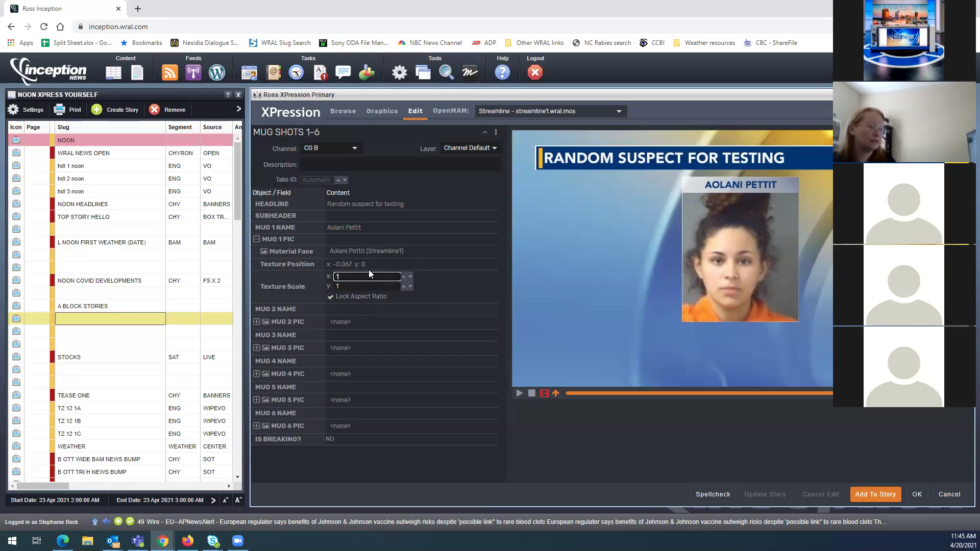
left_click(369, 264)
type("0")
left_click(592, 450)
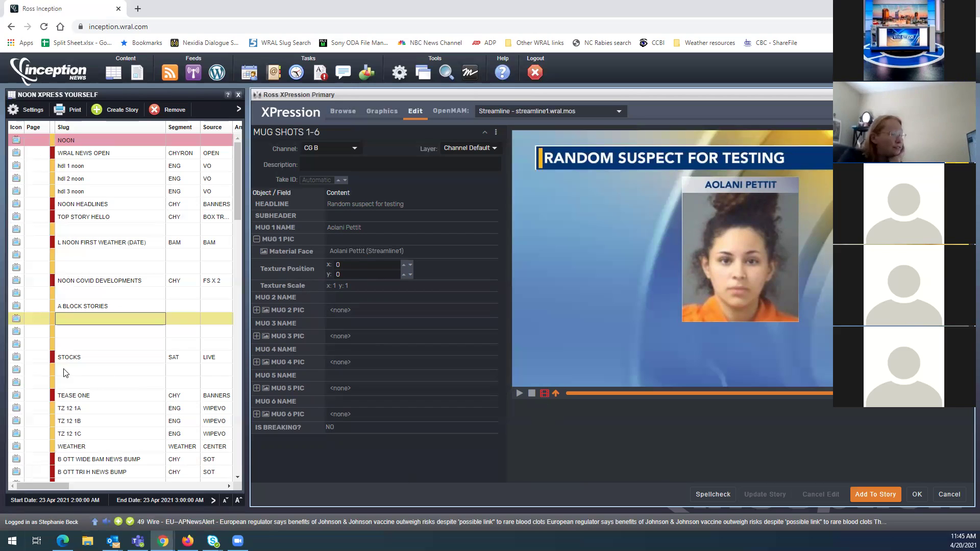
Move down one rundown row and check the mugshot preview's image options
left_click(89, 336)
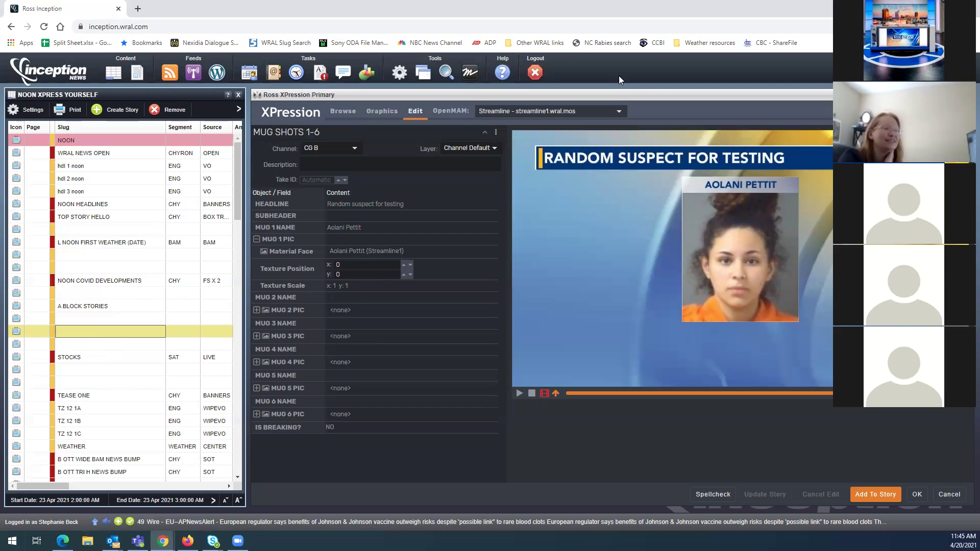
right_click(691, 178)
left_click(770, 102)
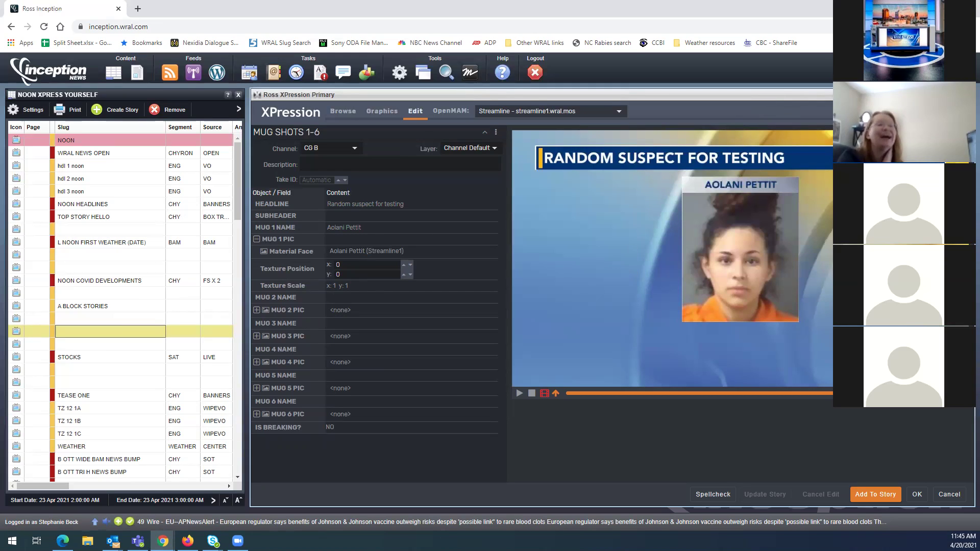